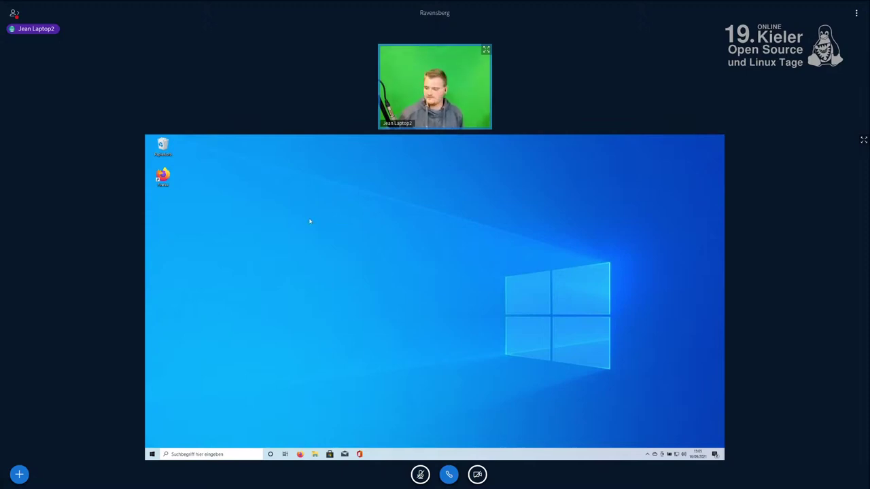
- Put the Kieler Linux Tage conference browser into fullscreen with F11
key("F11")
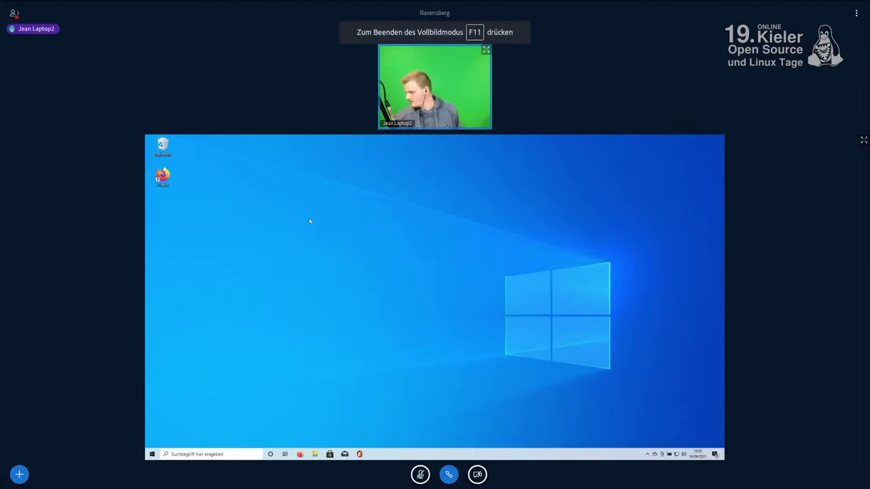
- Enlarge the shared screen and reach the Linux Mint 20.2 'Uma' download page via the linuxmint top-site tile
left_click(863, 140)
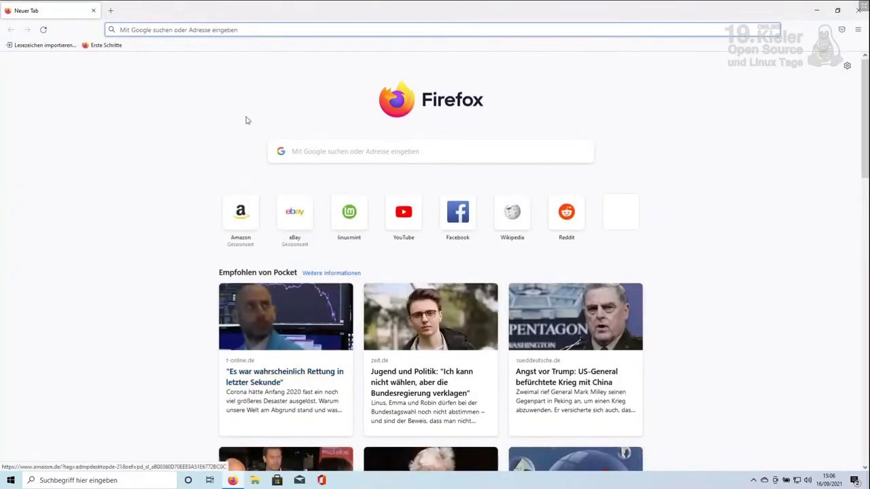
left_click(200, 32)
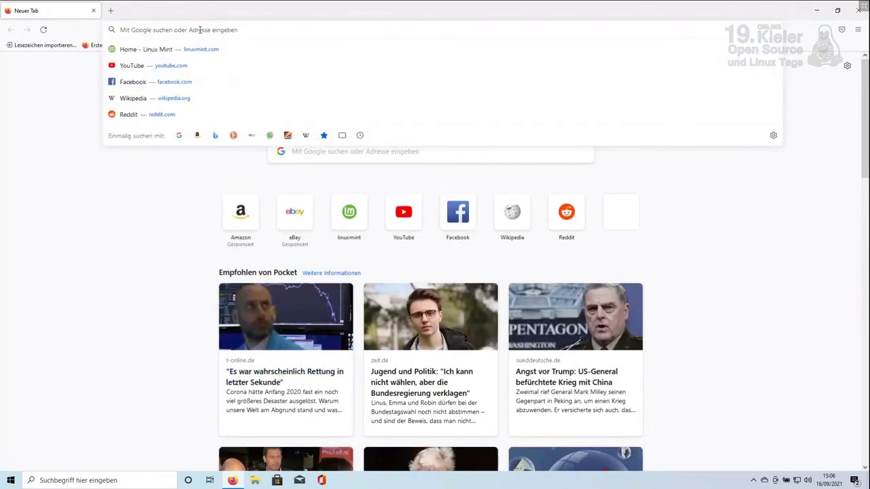
left_click(343, 231)
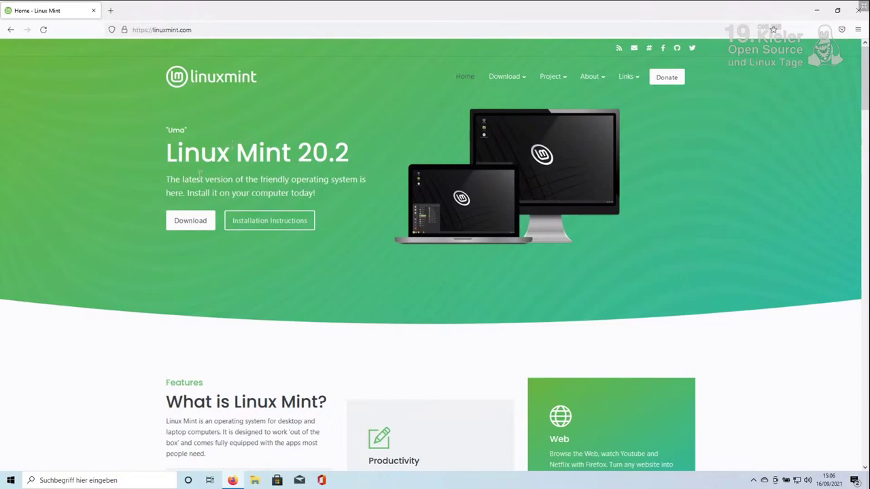
left_click(190, 229)
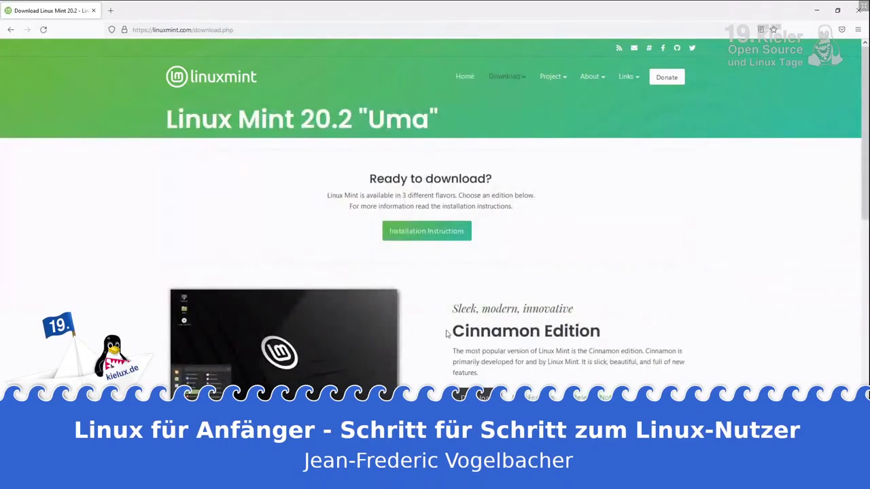
- Review the Cinnamon, MATE and Xfce edition sections, then open the Cinnamon Edition download page
left_click_drag(452, 332, 575, 332)
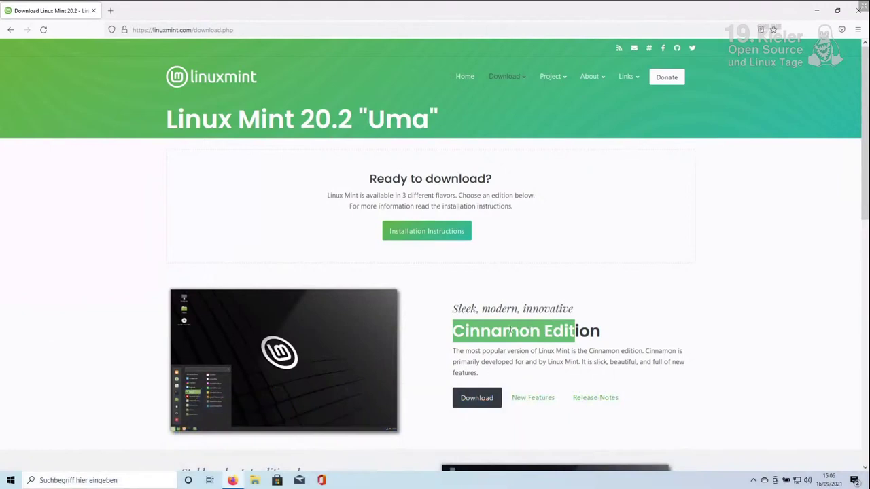
scroll(428, 310, "down", 1)
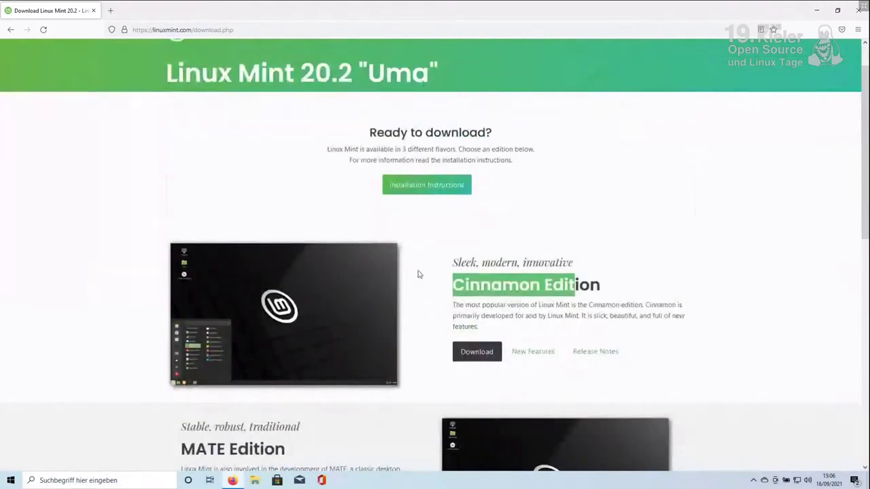
scroll(418, 274, "down", 2)
scroll(416, 274, "down", 1)
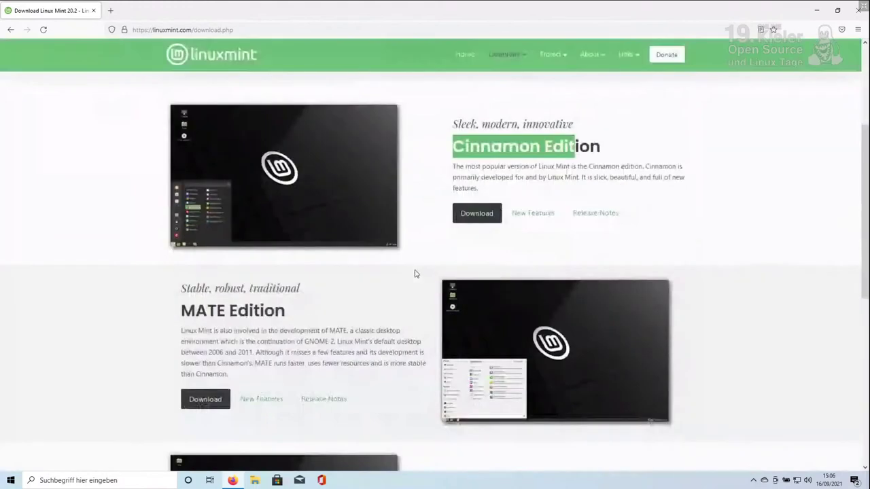
scroll(416, 272, "down", 2)
scroll(415, 270, "down", 3)
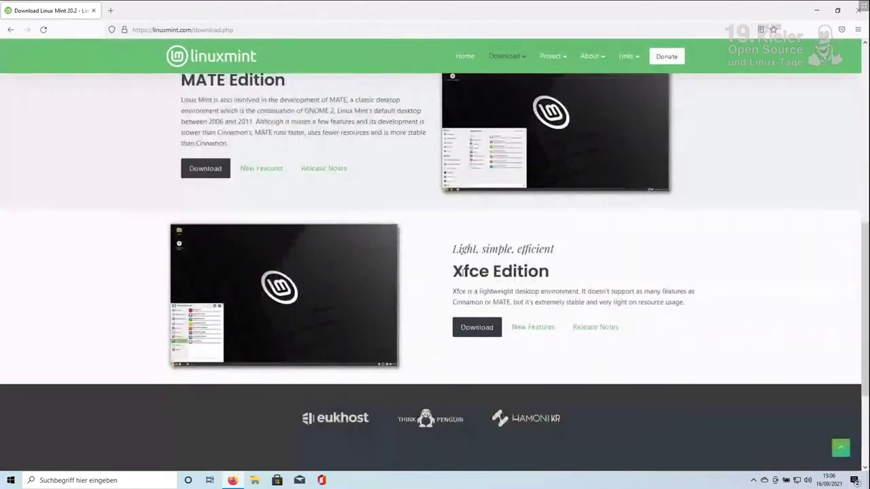
scroll(429, 280, "up", 5)
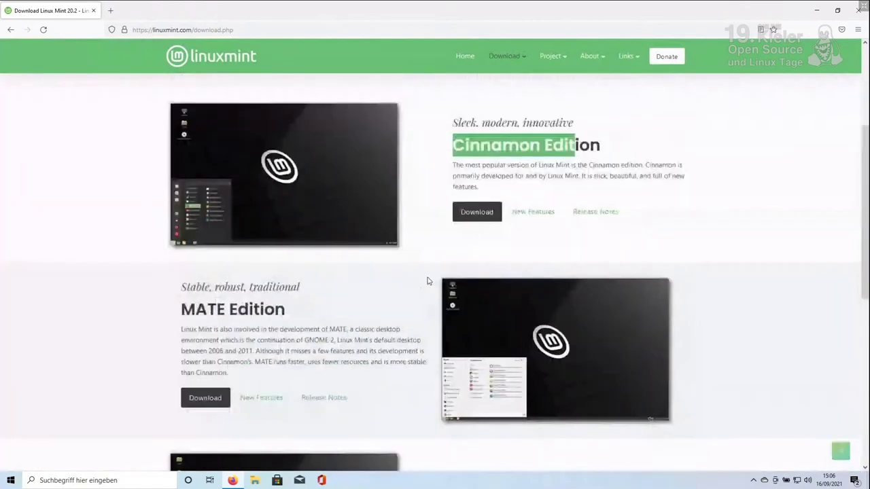
scroll(428, 280, "down", 4)
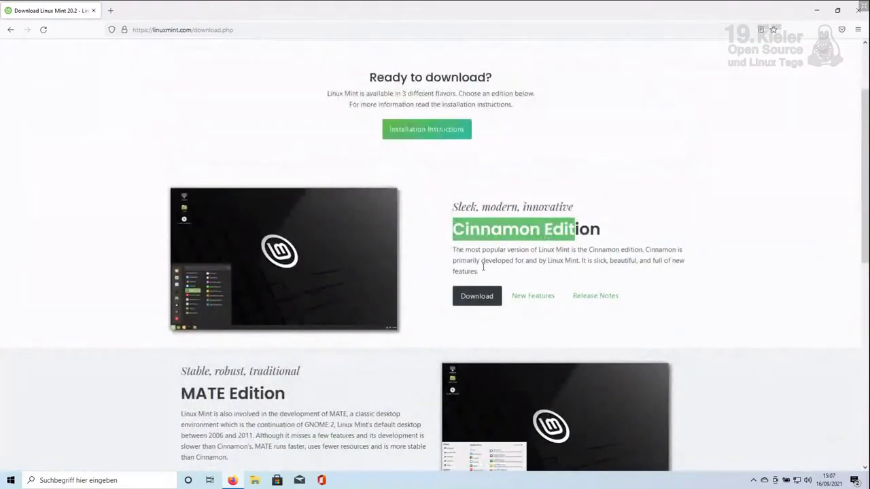
left_click(488, 299)
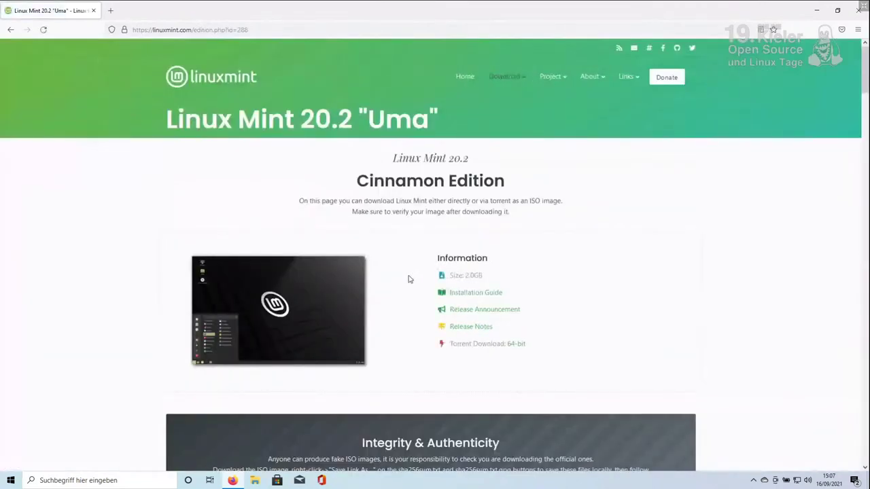
- Save linuxmint-20.2-cinnamon-64bit.iso from the German NetCologne GmbH mirror
scroll(363, 260, "down", 2)
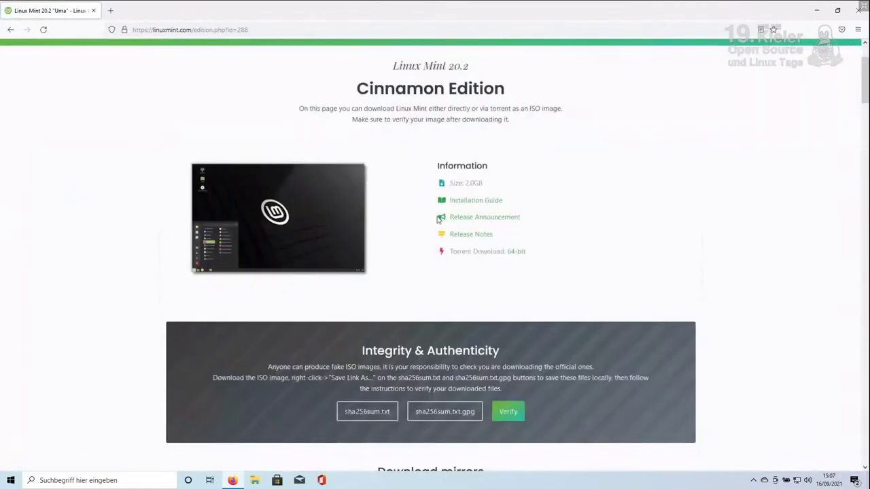
scroll(437, 218, "down", 5)
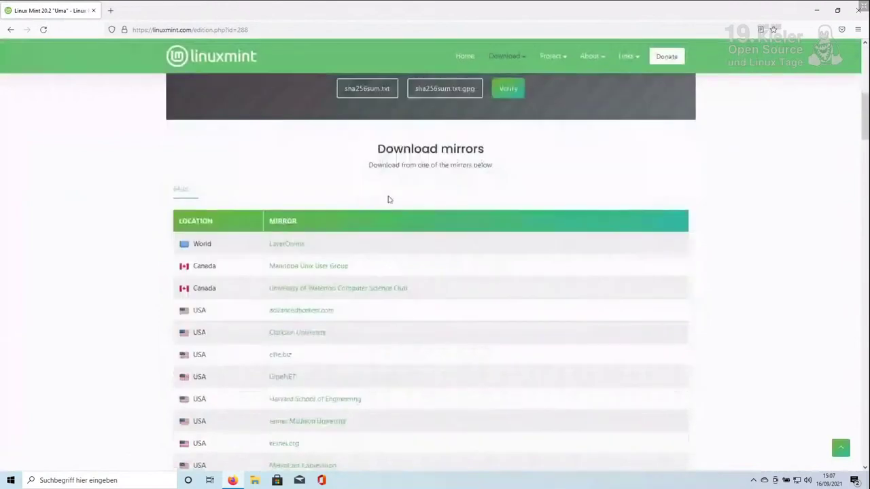
scroll(390, 191, "down", 1)
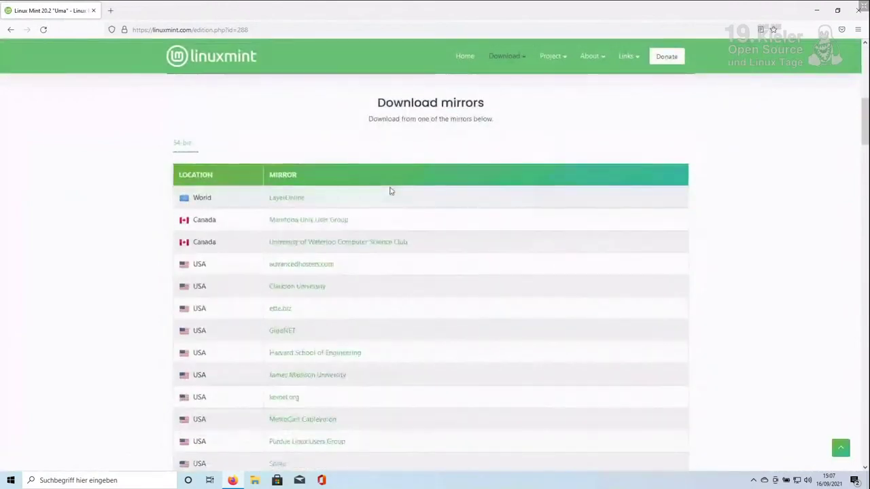
scroll(390, 192, "down", 8)
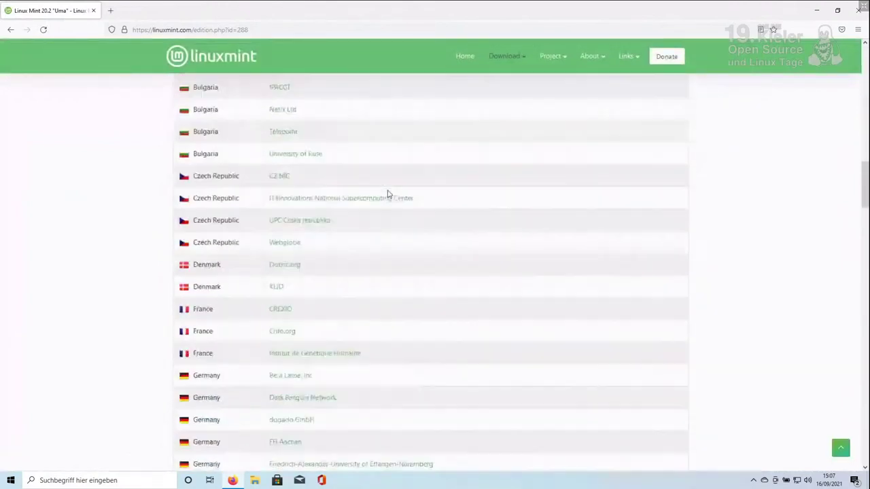
scroll(388, 194, "down", 3)
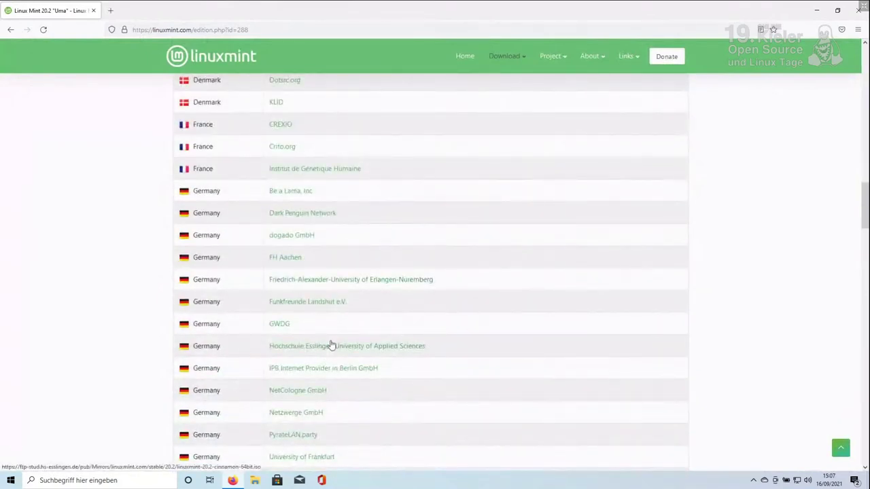
scroll(336, 347, "down", 1)
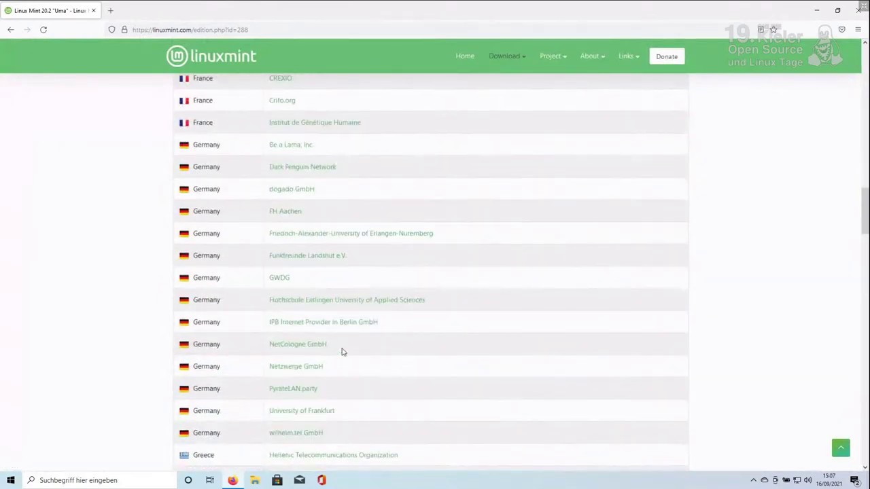
left_click(305, 347)
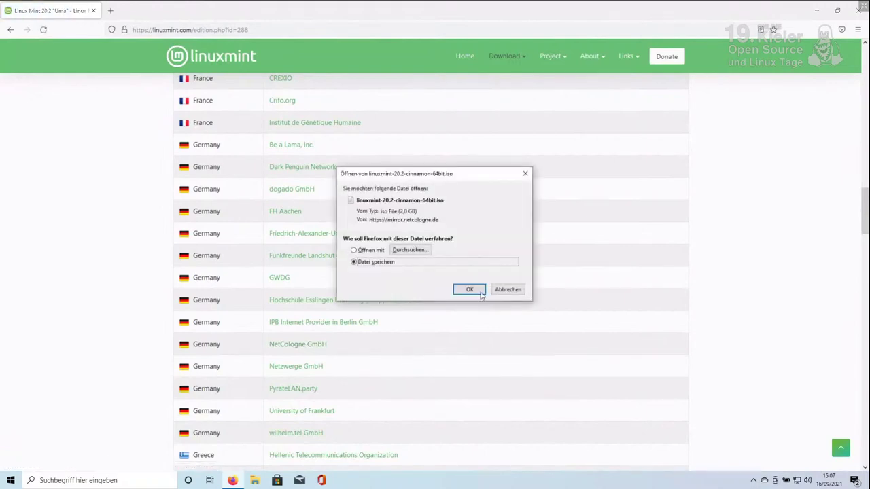
left_click(470, 290)
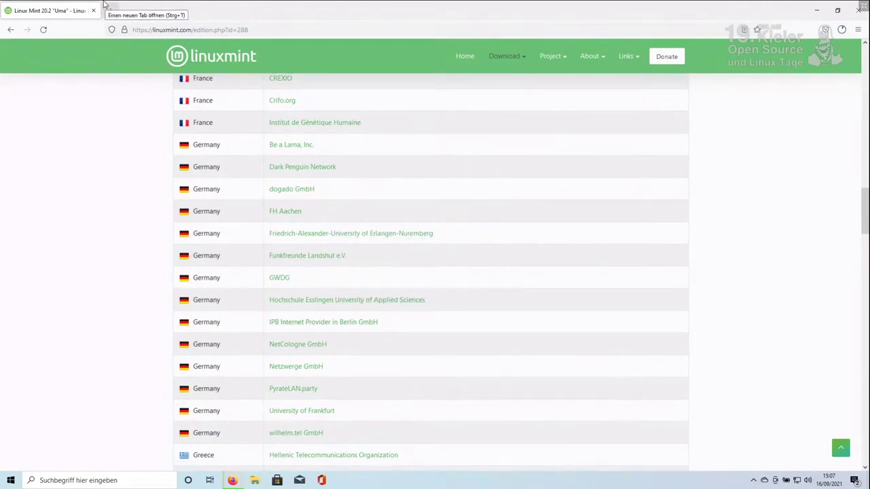
left_click(105, 6)
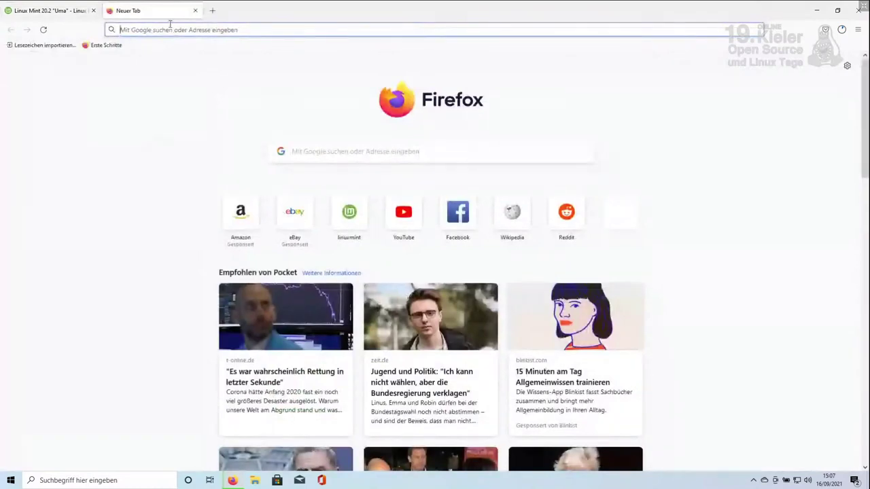
- Go to etcher.io to load the balenaEtcher v1.5.122 download page
type("etcher.")
type("io")
key("Return")
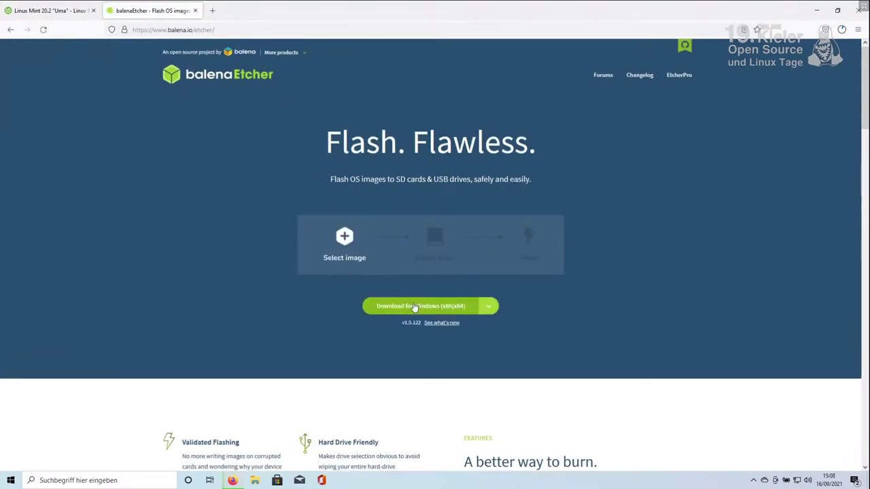
- Save the balenaEtcher setup file and cancel the duplicate installer and ISO downloads
left_click(413, 306)
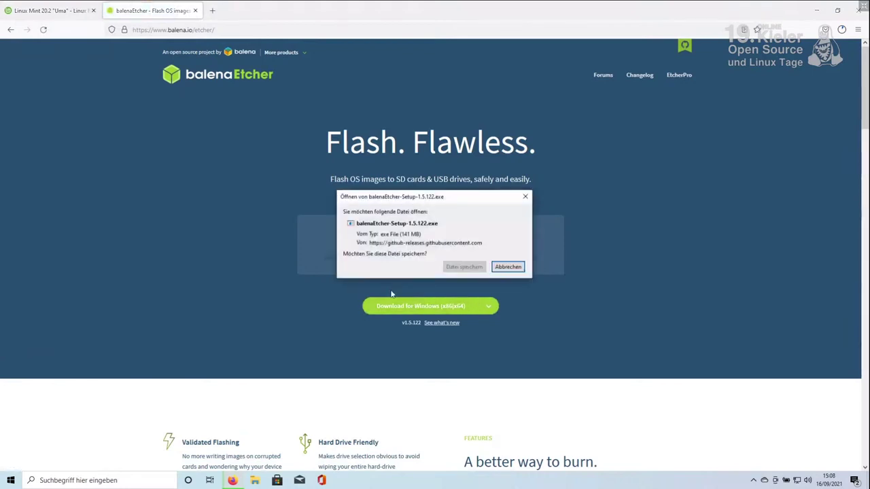
left_click(458, 269)
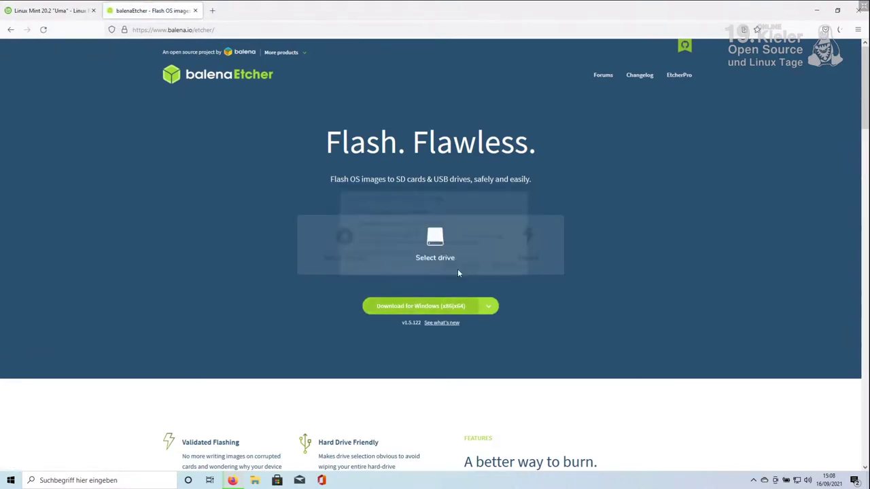
left_click(842, 30)
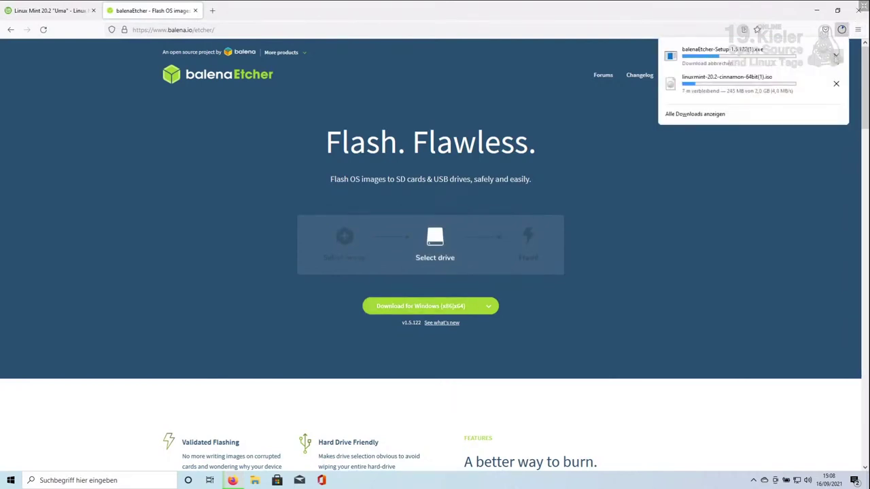
left_click(836, 56)
left_click(836, 77)
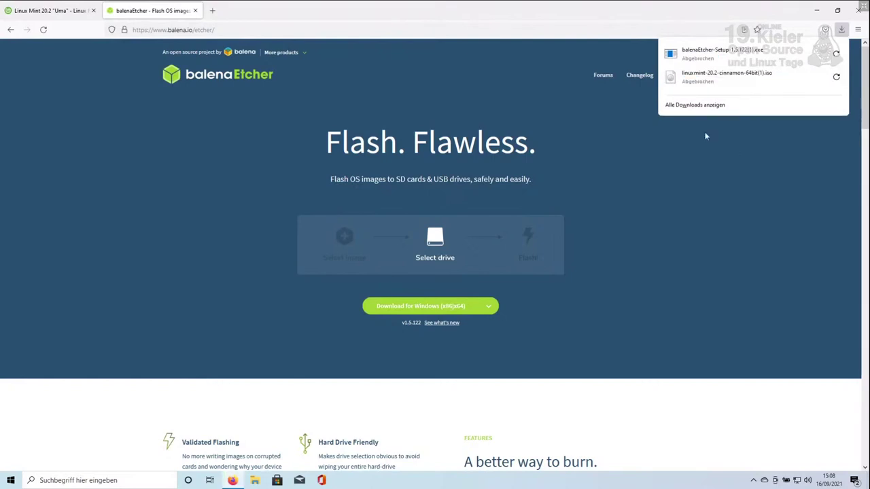
- Open and close the downloads Library, then close Firefox with all its tabs
left_click(693, 106)
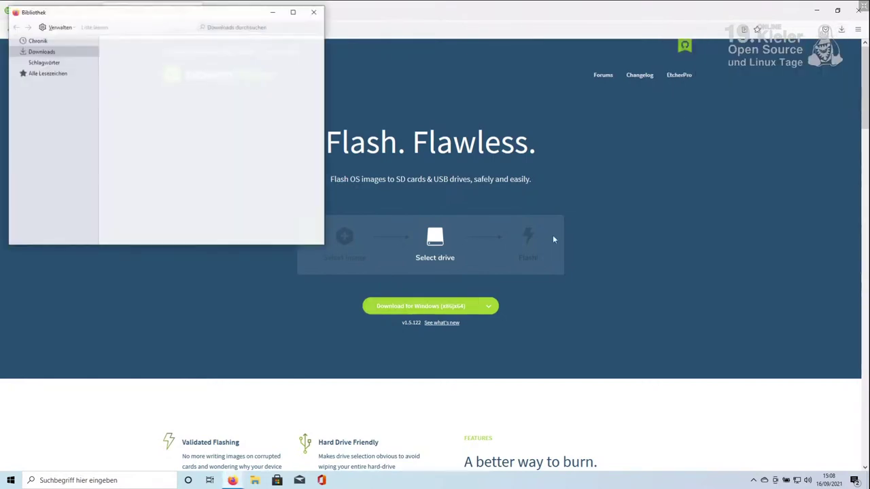
left_click(313, 11)
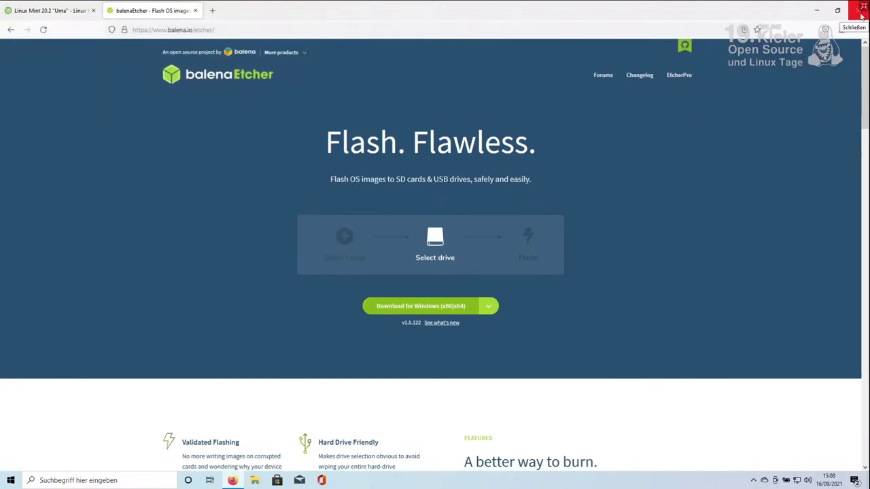
left_click(863, 9)
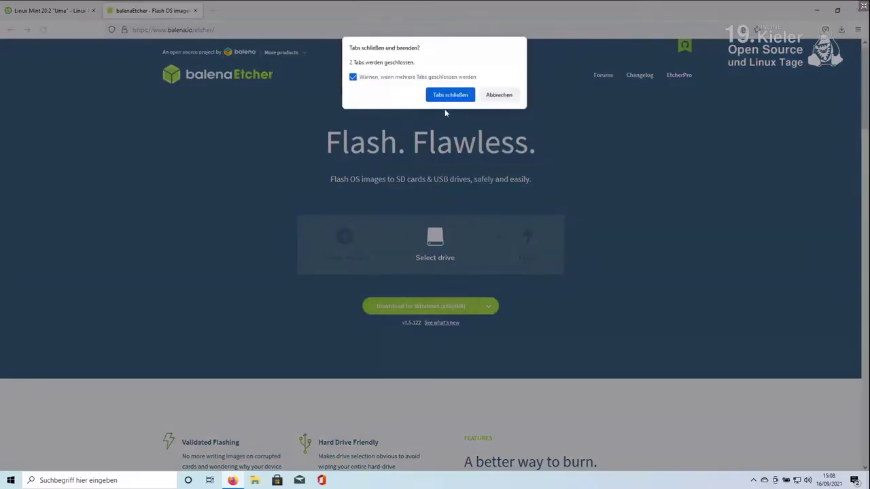
left_click(441, 96)
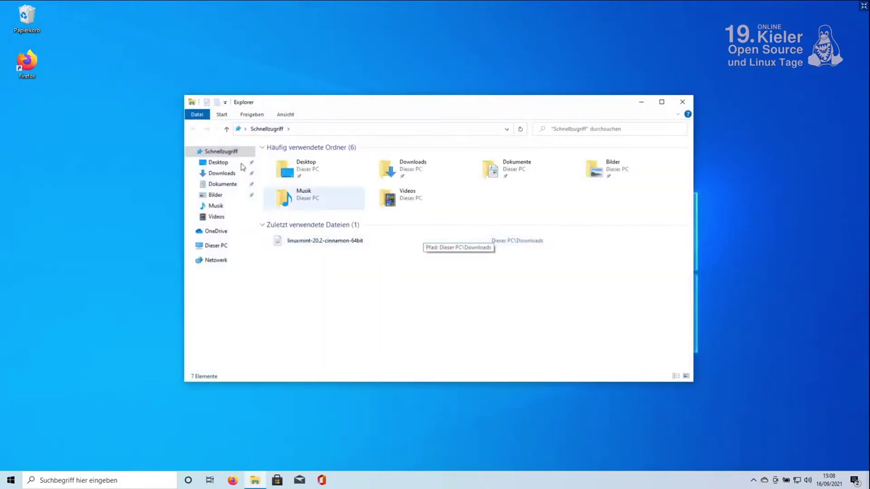
- Run balenaEtcher-Setup-1.5.122 from the Downloads folder
left_click(218, 174)
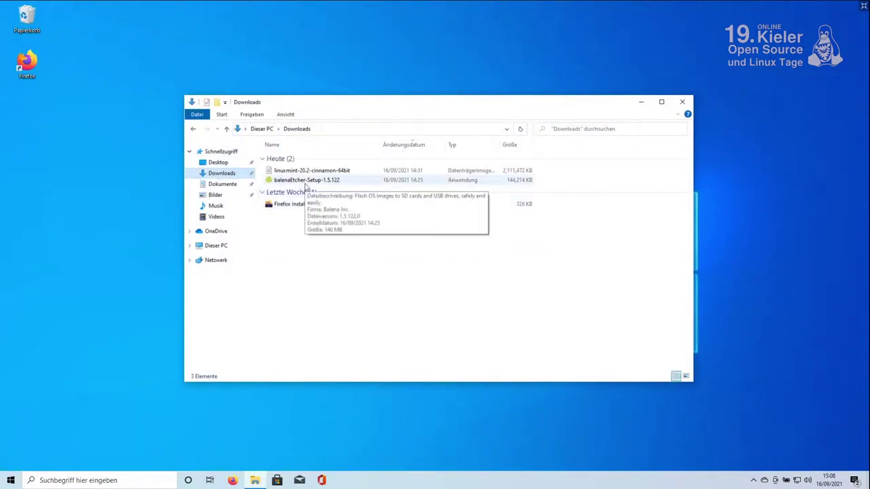
double_click(306, 182)
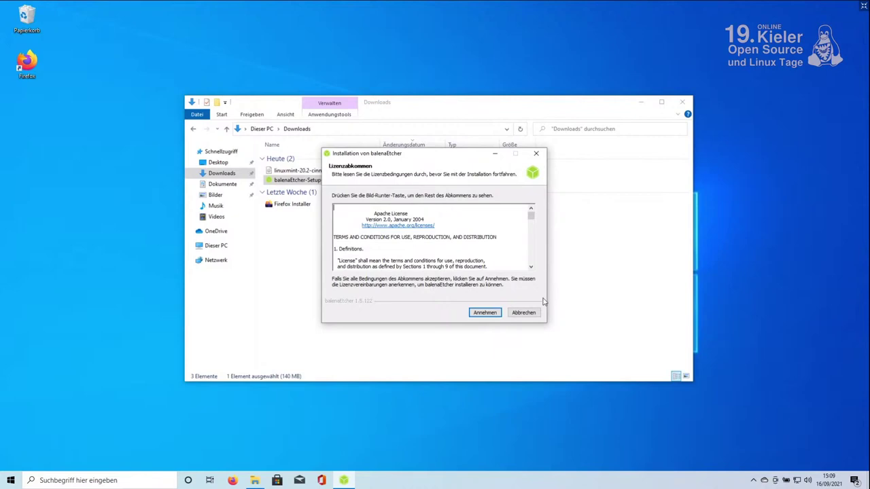
- Accept the Apache license, launch balenaEtcher from the desktop and choose Flash from file
left_click(489, 314)
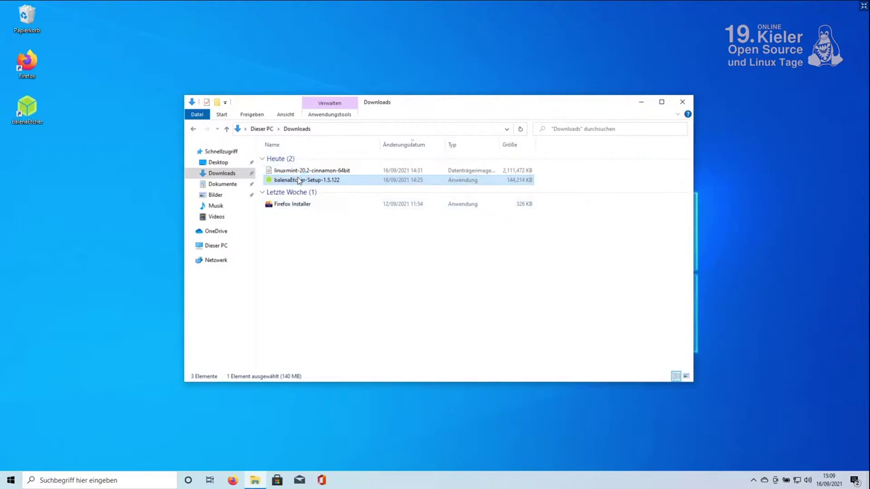
double_click(26, 111)
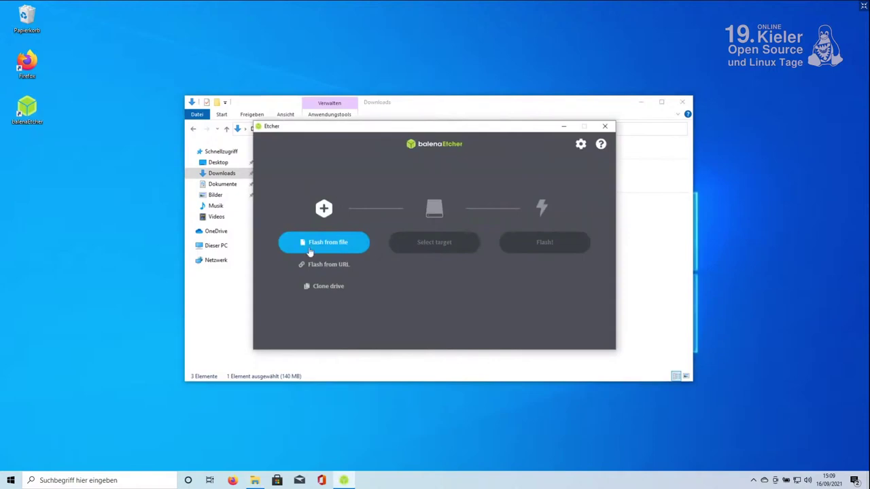
left_click(315, 243)
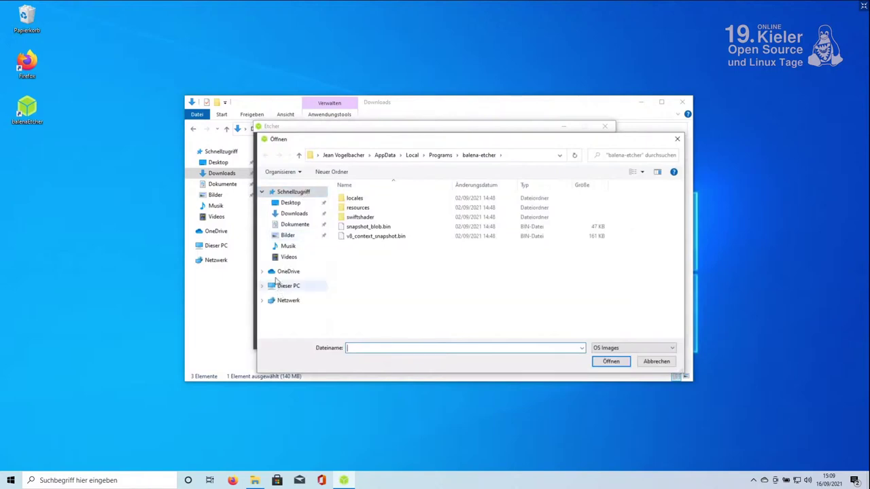
- Load linuxmint-20.2-cinnamon-64bit from Downloads as the image to flash
left_click(299, 214)
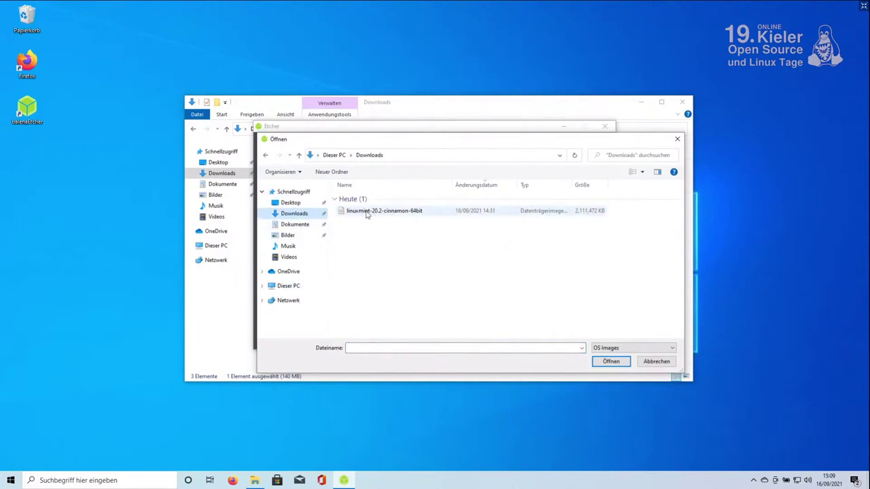
left_click(412, 213)
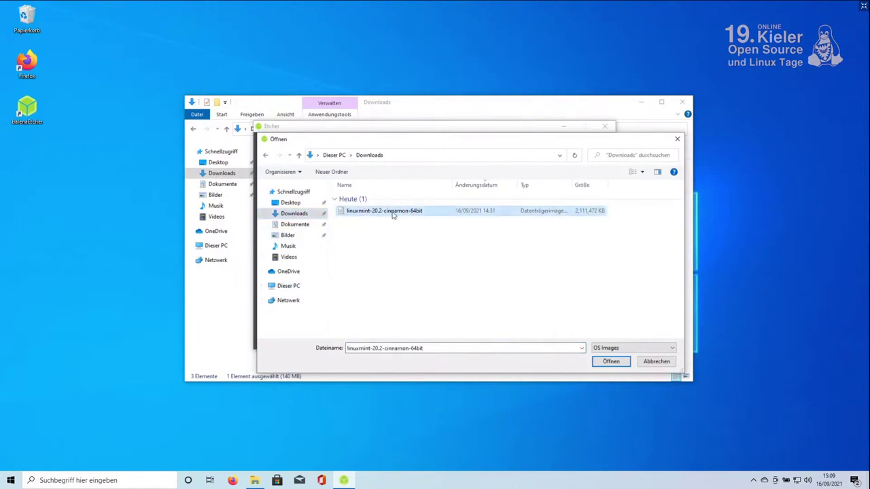
left_click(610, 362)
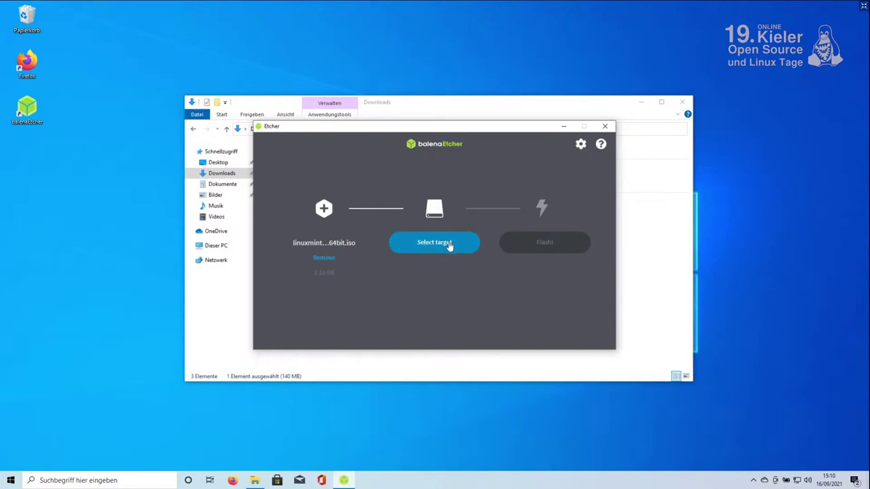
- View the target drives without picking one, then close balenaEtcher and the Downloads window
left_click(449, 246)
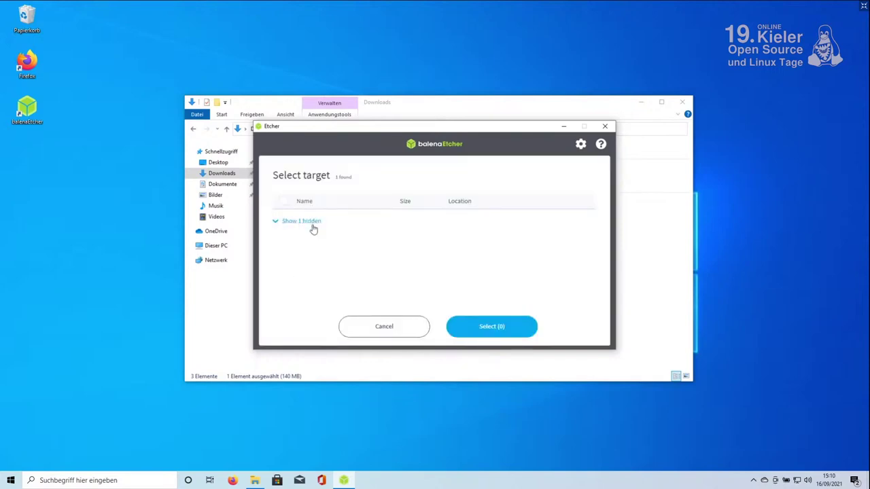
left_click(384, 329)
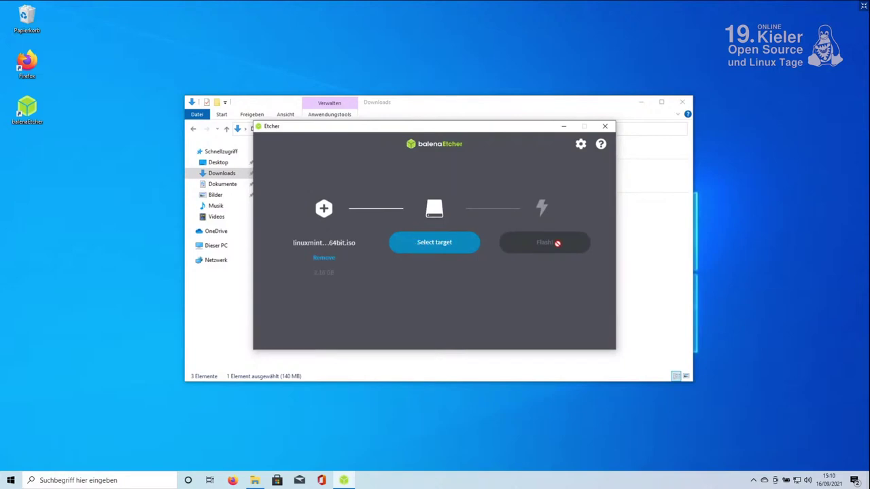
left_click(605, 128)
left_click(683, 104)
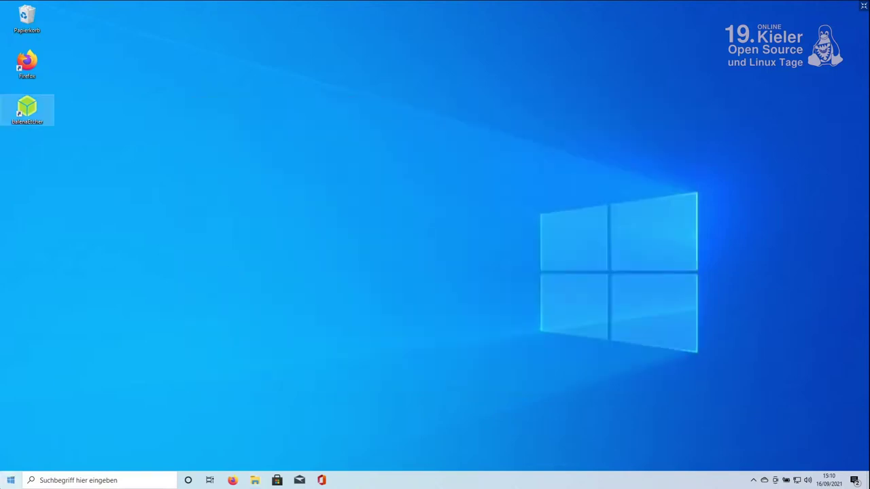
- Launch 'Festplattenpartitionen erstellen und formatieren' via a 'partitio' search and maximize Disk Management
left_click(5, 482)
type("partitio")
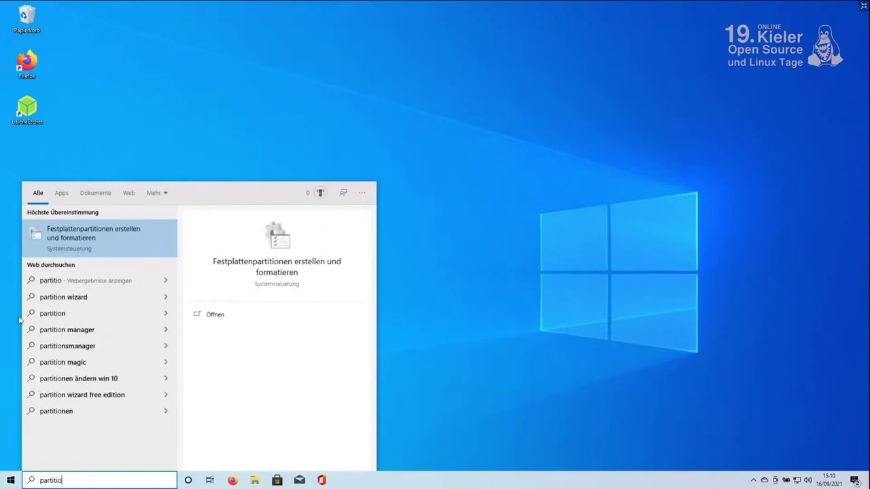
left_click(106, 235)
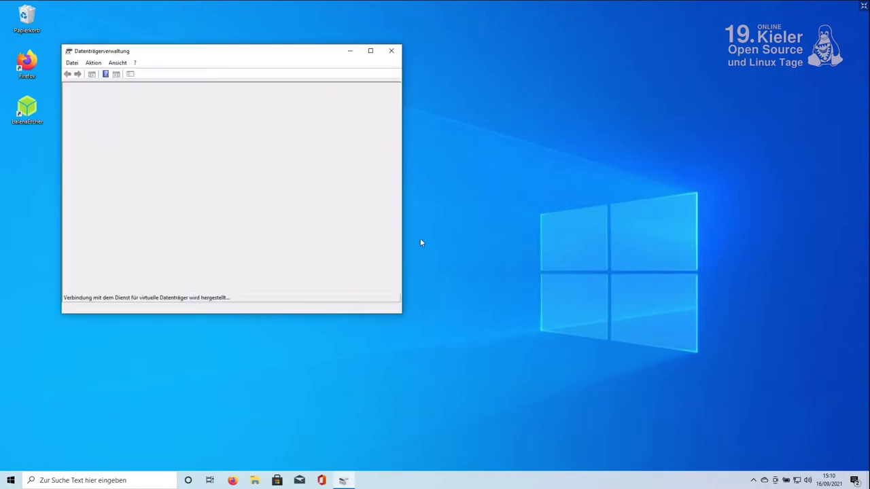
double_click(185, 56)
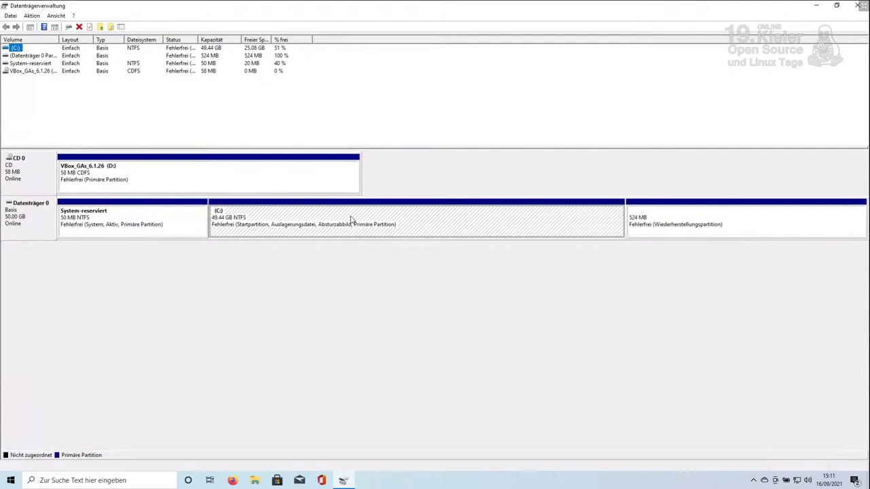
- Open 'Volume verkleinern' for the 49.44 GB C: partition, showing 25632 MB available
right_click(351, 219)
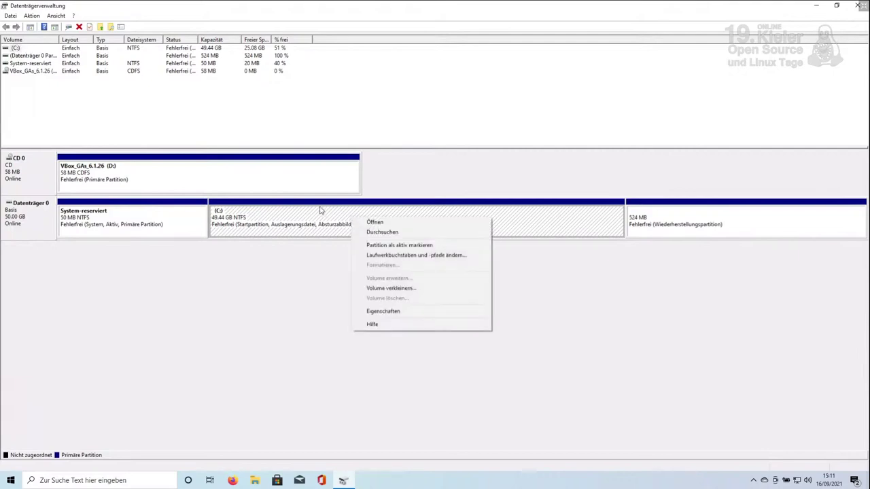
left_click(251, 260)
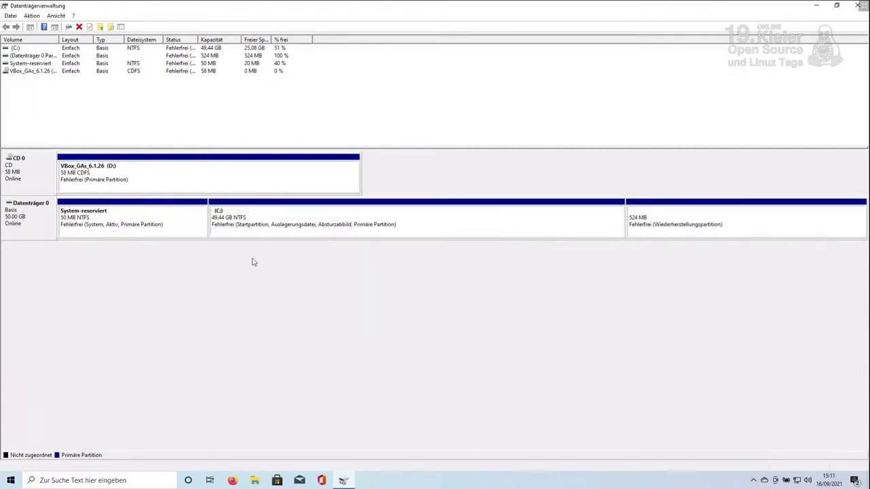
left_click(239, 221)
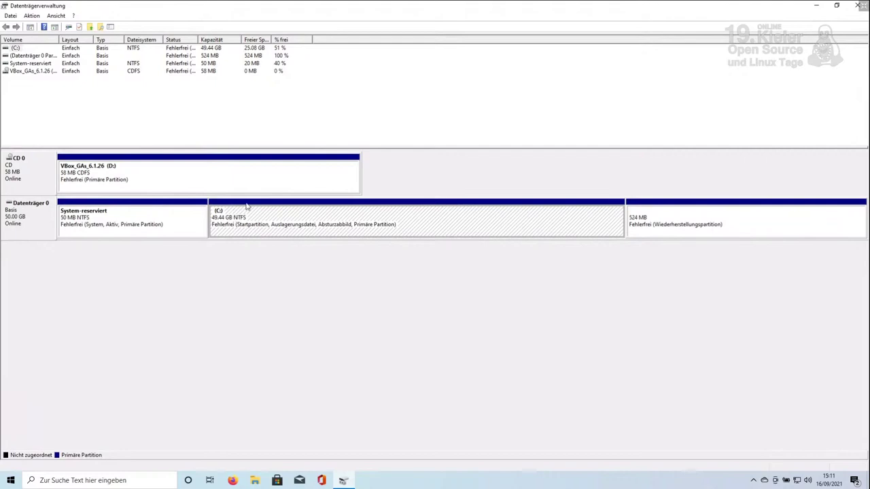
right_click(286, 217)
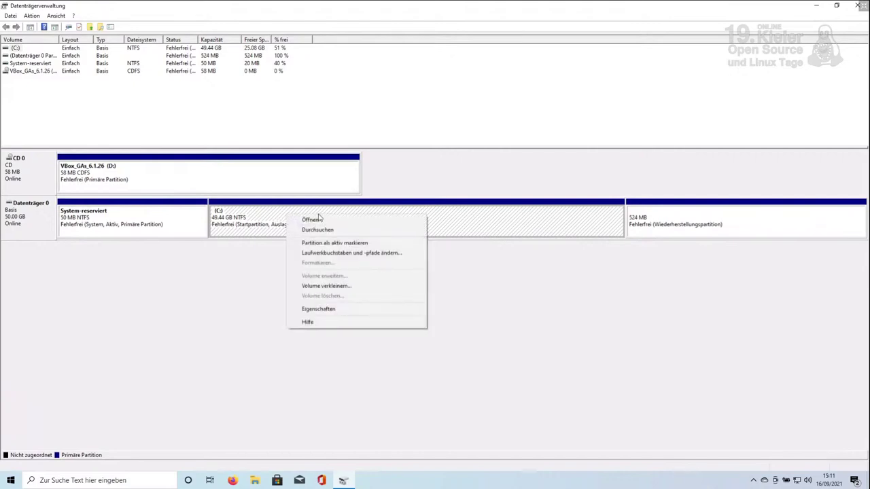
left_click(305, 286)
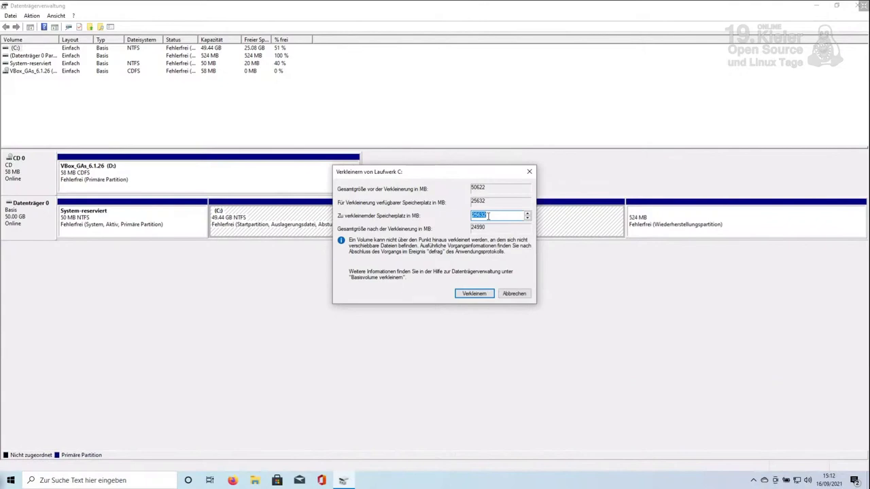
- Shrink C: by 25000 MB, leaving 24.42 GB unallocated, then close Datenträgerverwaltung
left_click(487, 216)
double_click(486, 215)
type("25000")
left_click(475, 294)
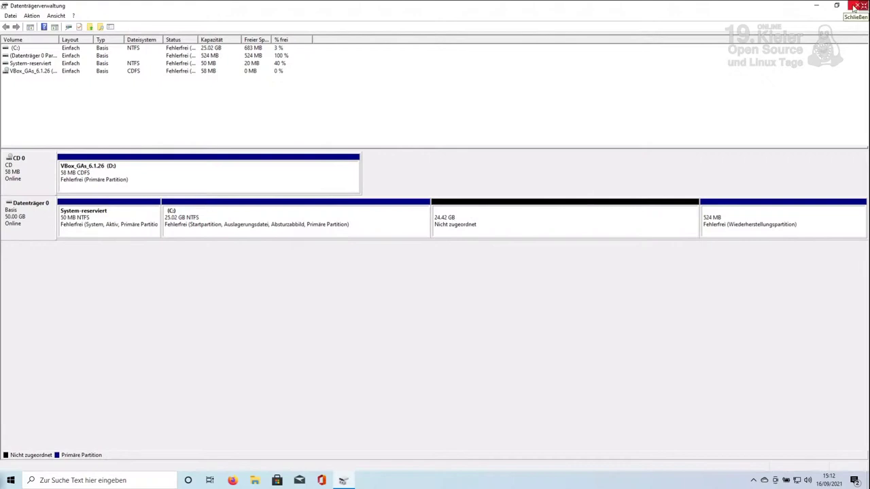
left_click(855, 6)
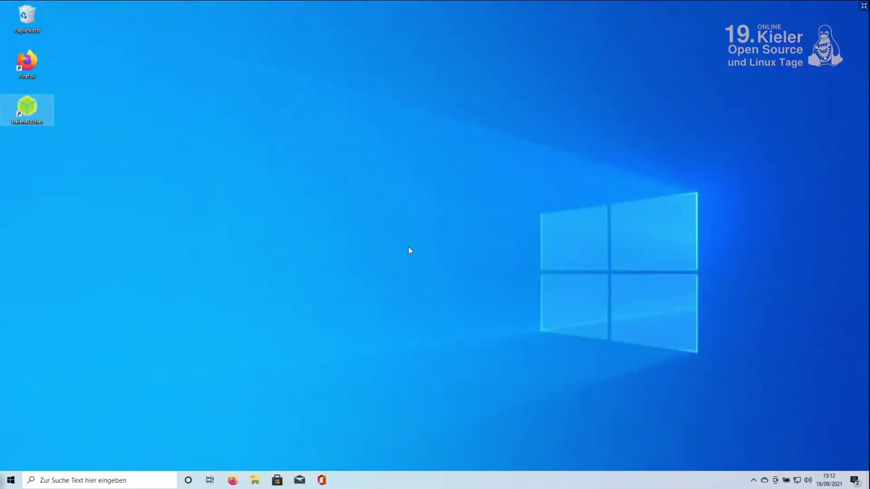
left_click(369, 253)
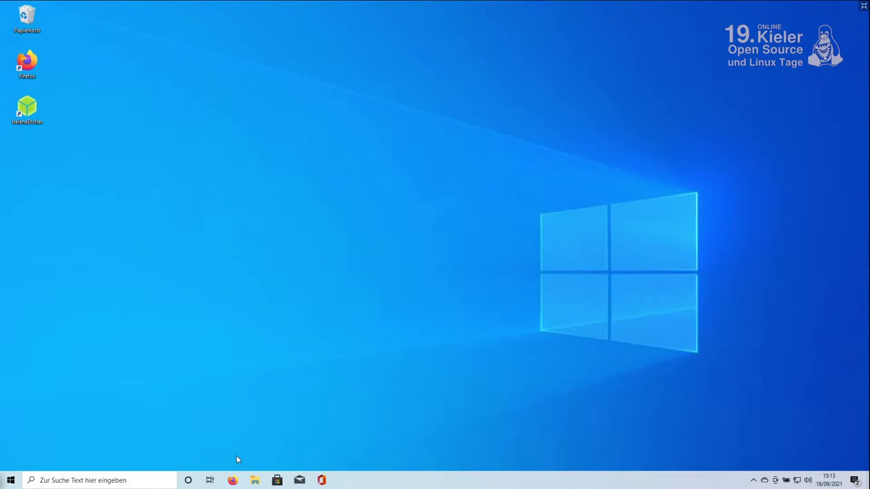
left_click(232, 481)
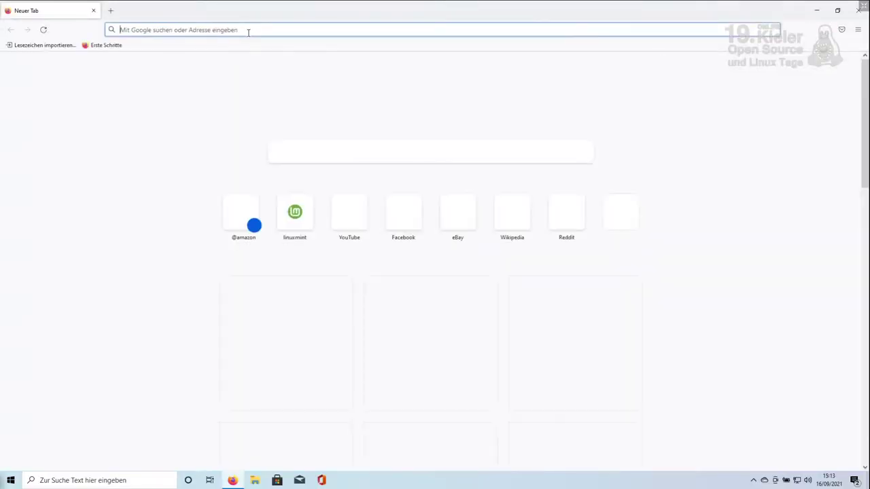
type("lenovo ")
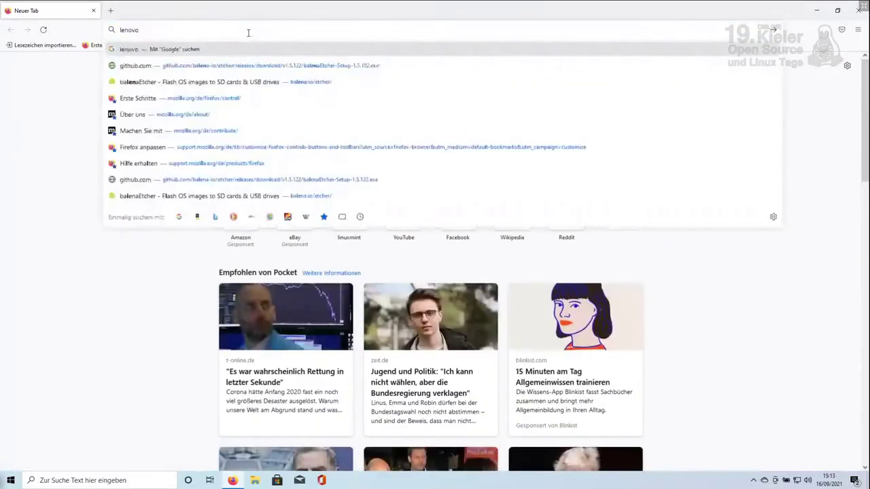
type("yog")
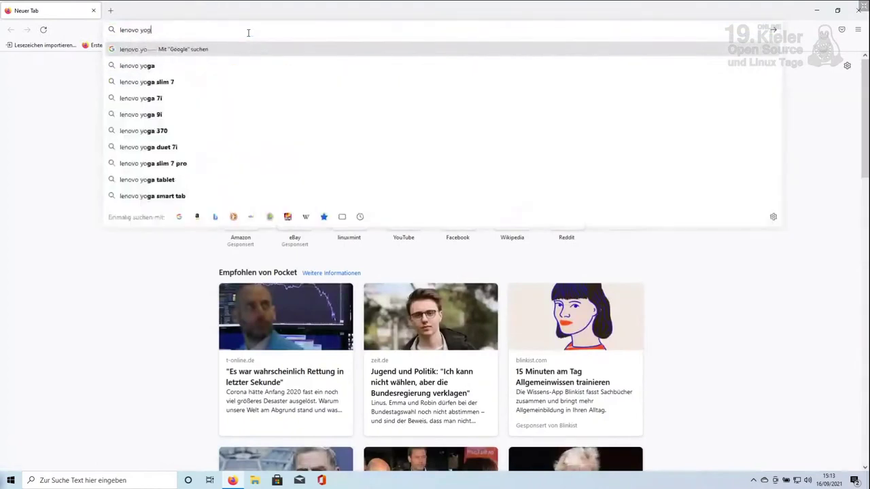
type("a")
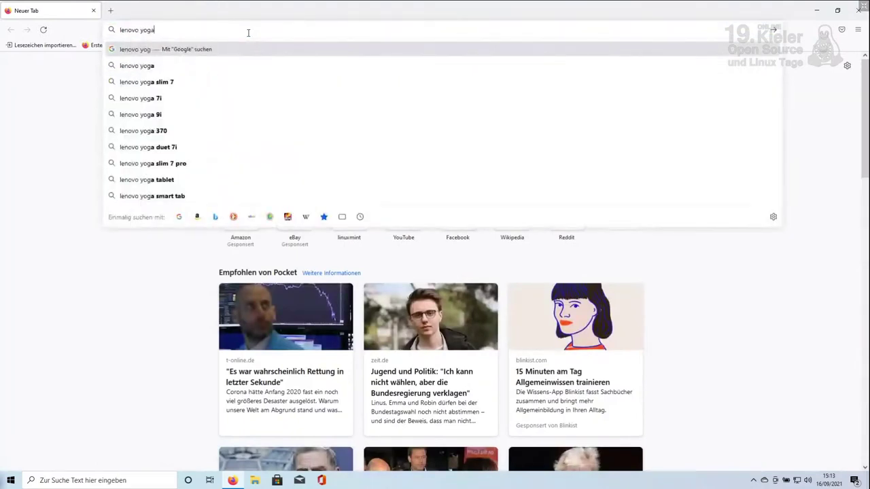
type("1")
key("BackSpace")
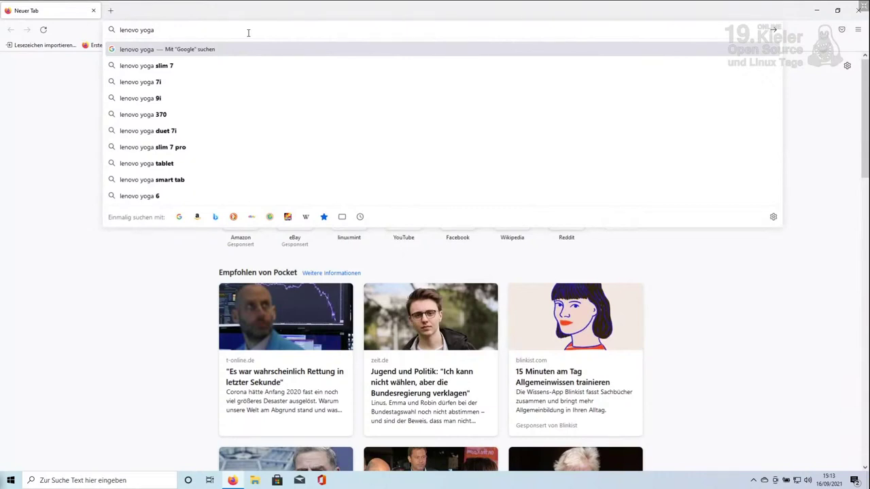
type("von usb")
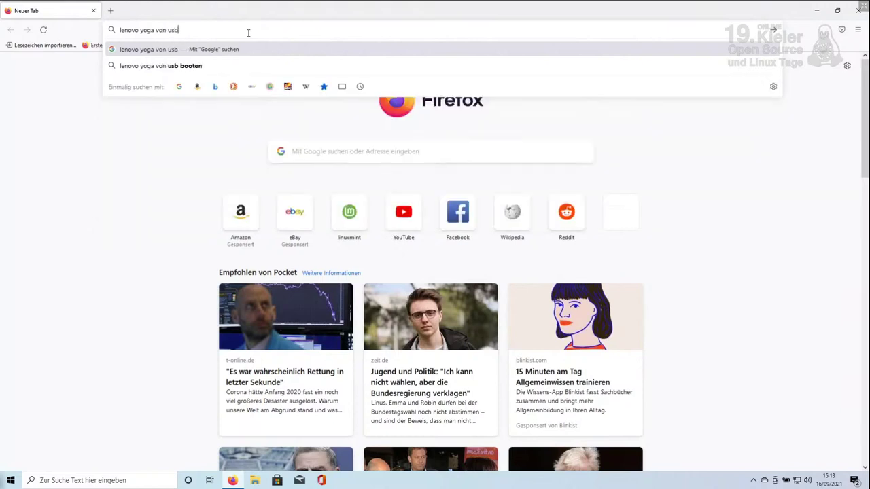
key("Down")
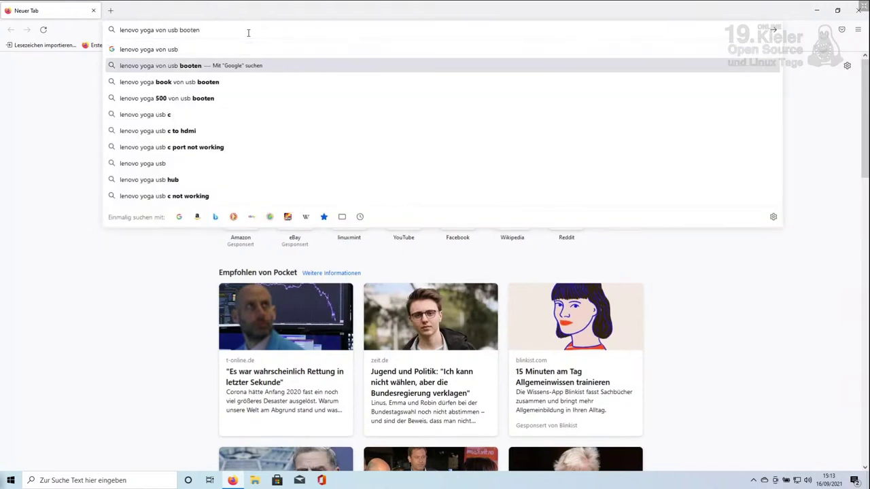
key("Return")
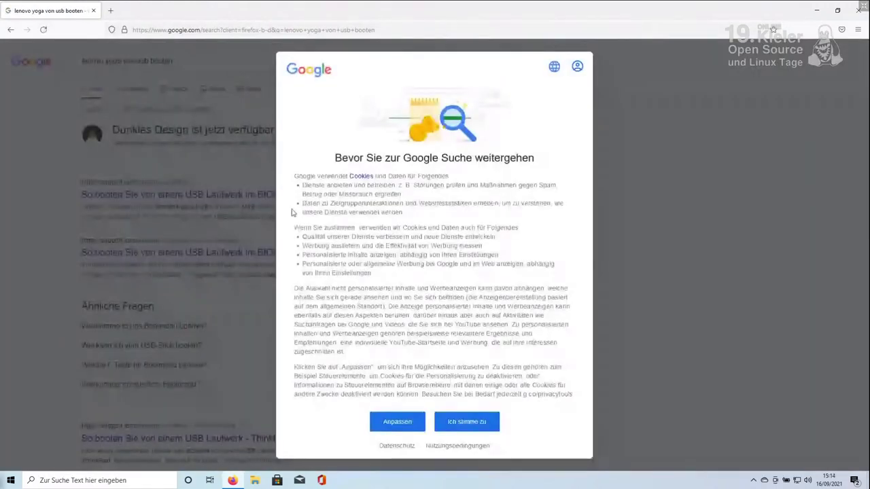
left_click(467, 422)
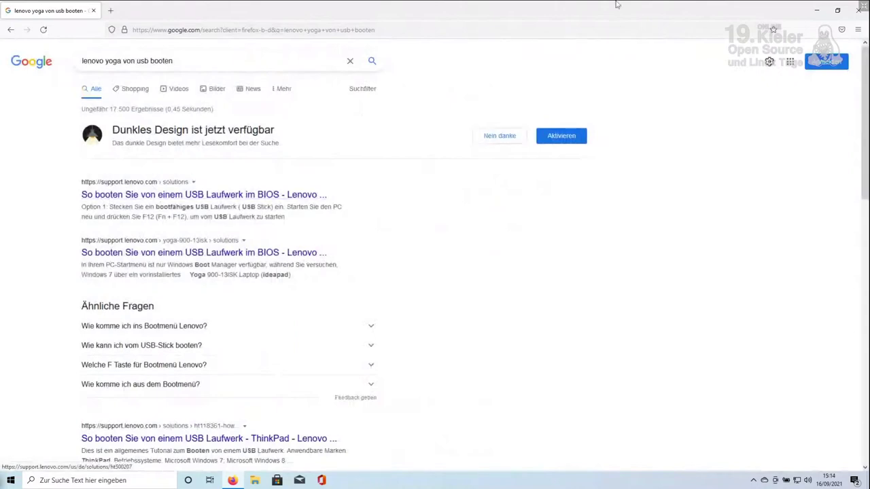
left_click(863, 7)
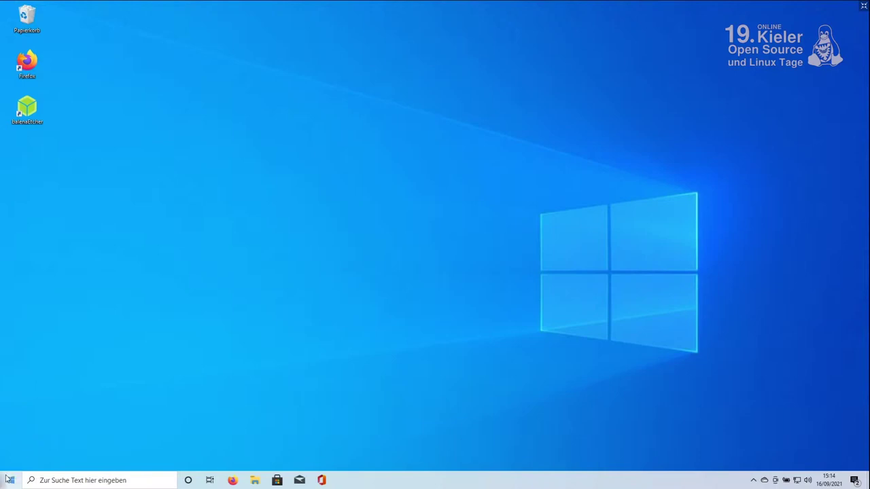
- Shut down Windows with Herunterfahren from the Start menu's Ein/Aus options
left_click(10, 480)
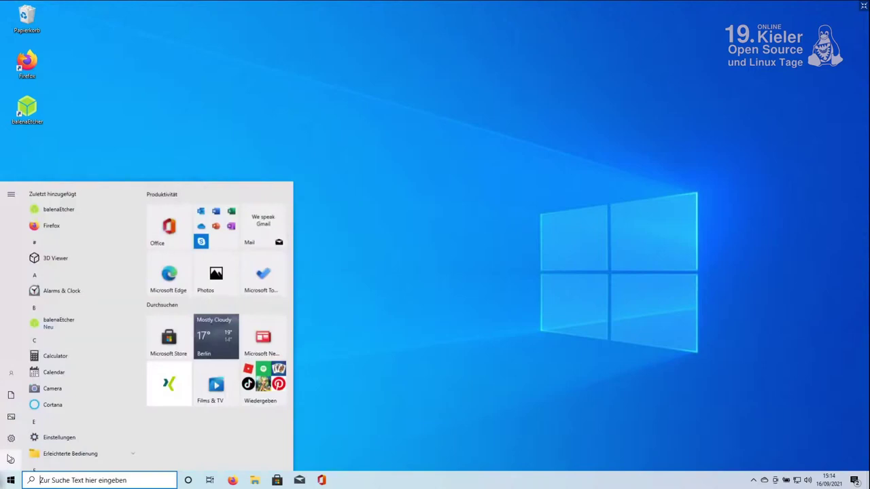
left_click(9, 459)
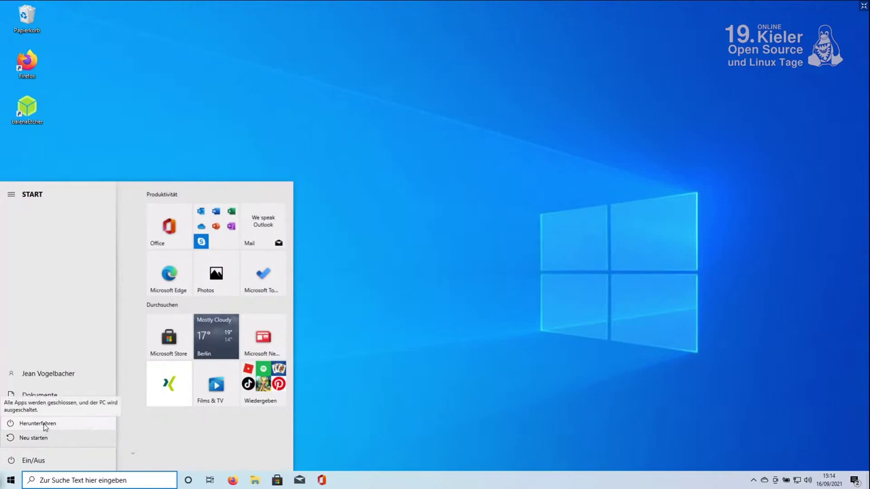
left_click(43, 425)
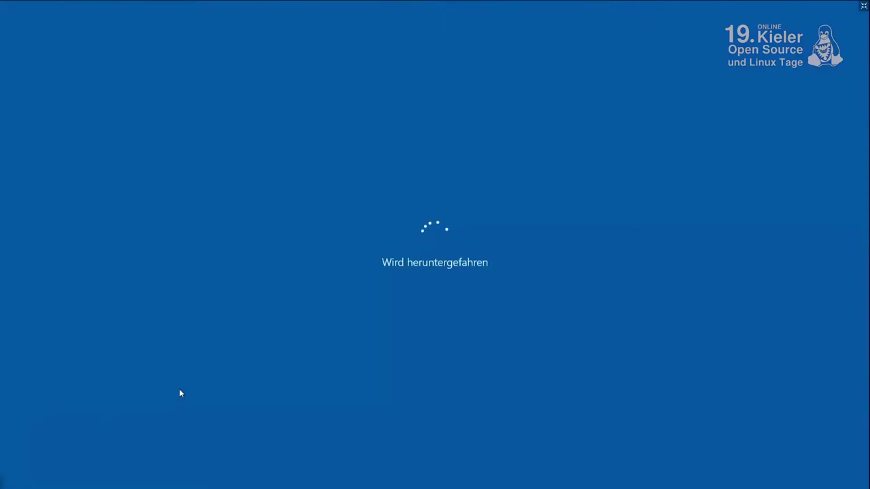
- On the host machine, switch to the conference stream and make it fullscreen
key("alt+Tab")
key("alt+Tab")
type("start")
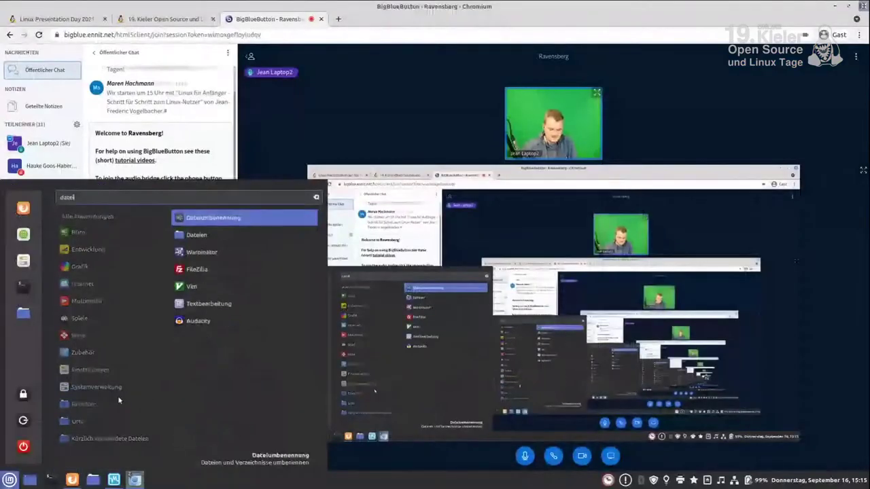
key("Escape")
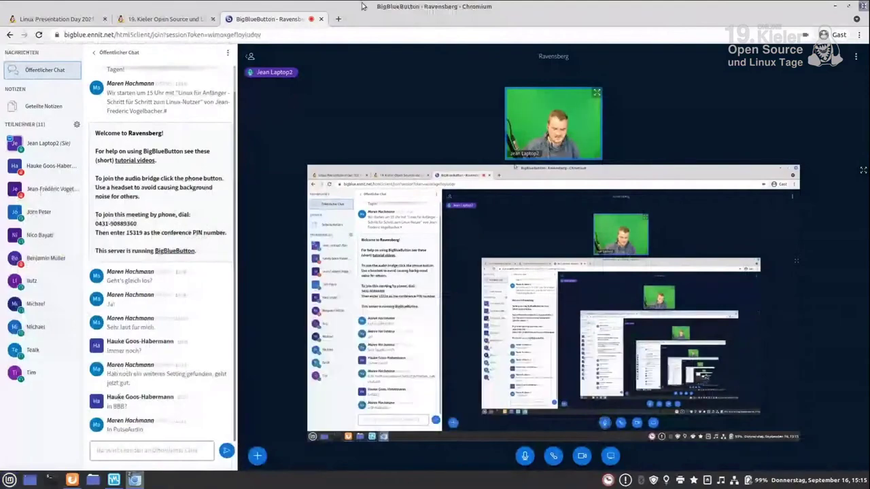
key("F11")
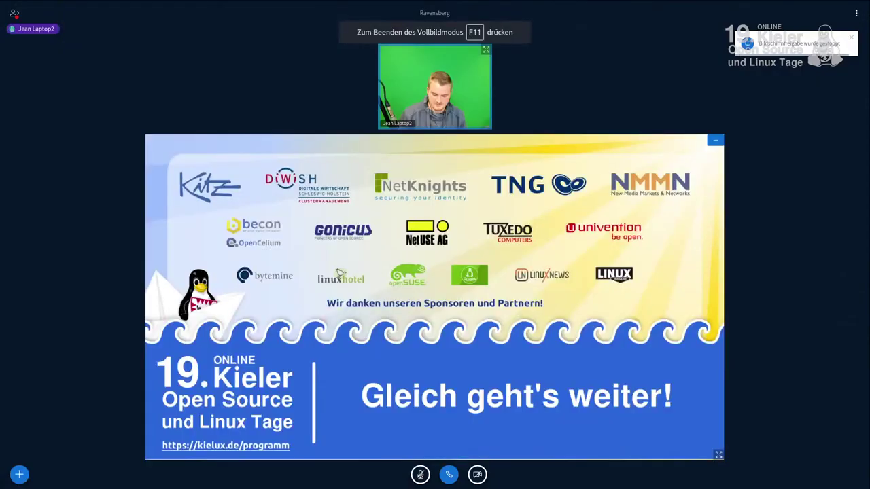
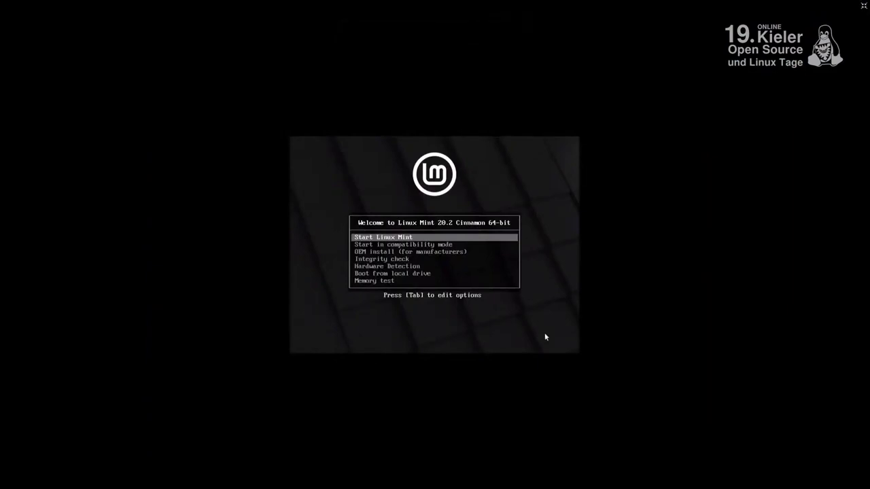
- Check the compatibility-mode entry, then boot the normal 'Start Linux Mint' live session
key("Down")
key("Up")
key("Down")
key("Up")
key("Return")
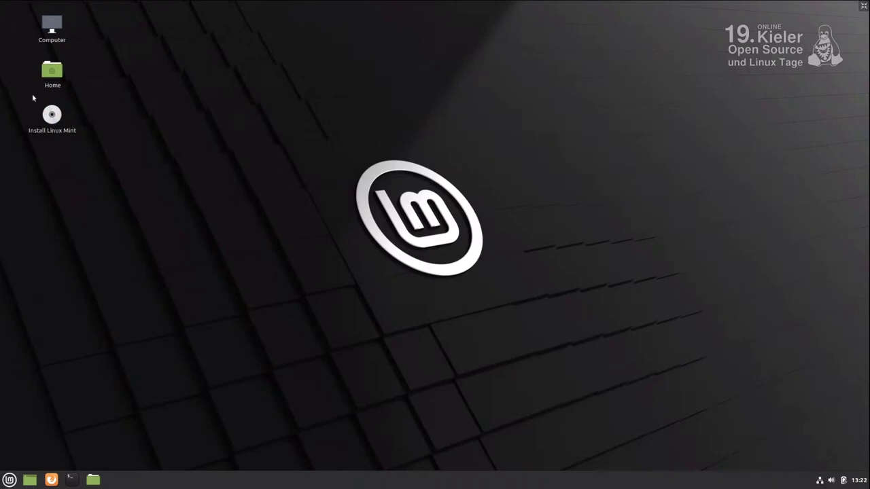
- Launch the Linux Mint installer and choose Deutsch as the installation language
double_click(59, 118)
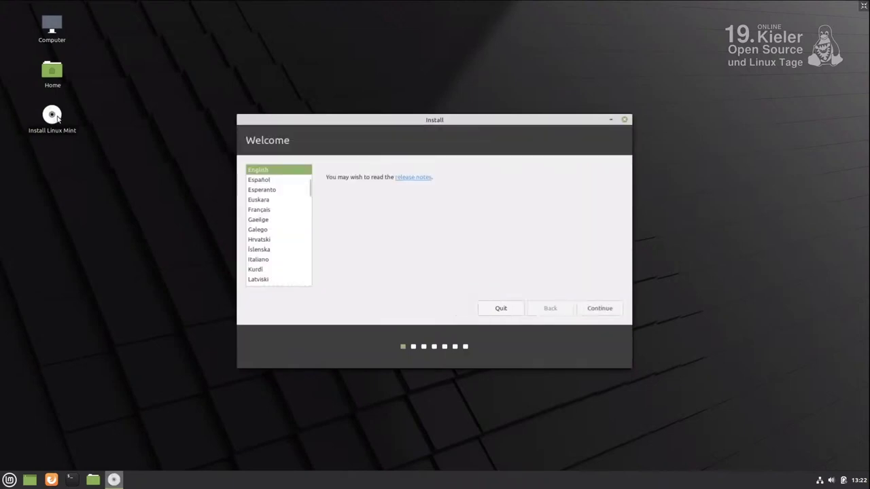
scroll(280, 224, "up", 3)
left_click(268, 227)
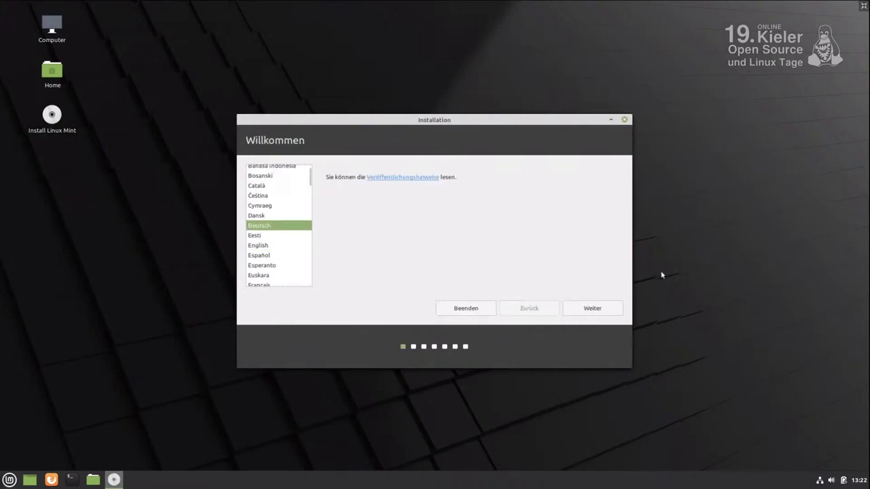
left_click(572, 312)
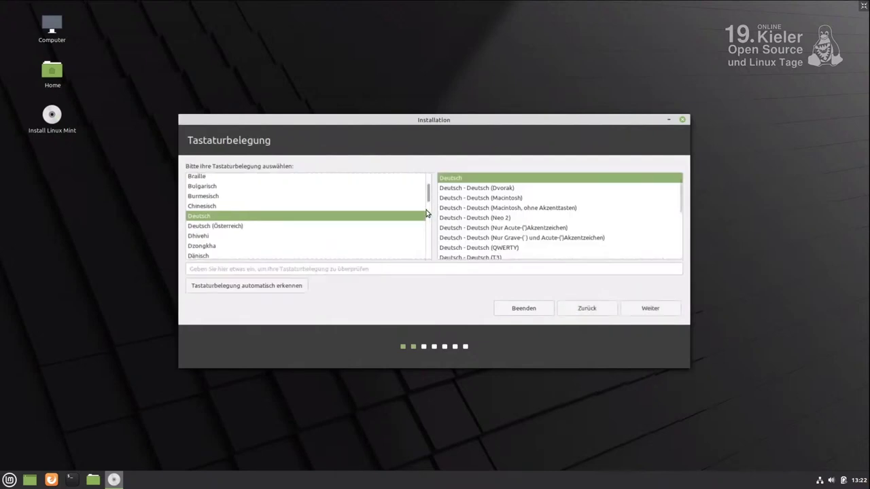
- Keep the German keyboard layout and opt in to installing multimedia codecs
left_click(658, 308)
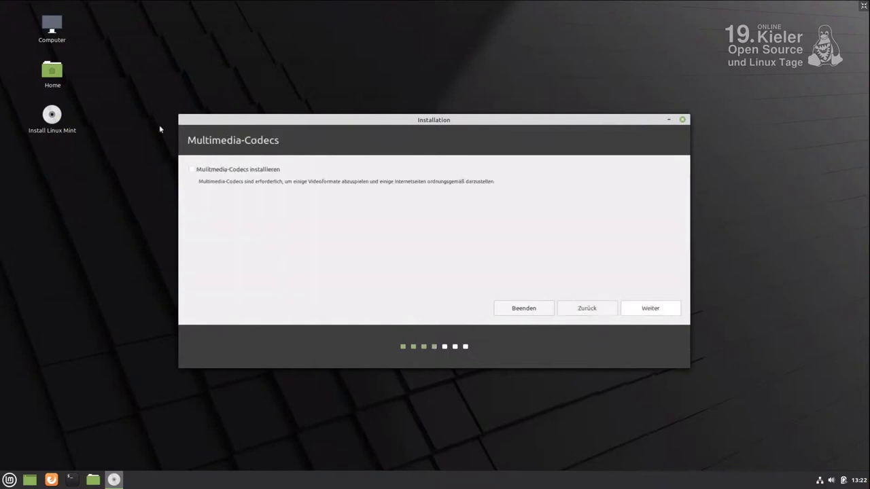
left_click(202, 174)
left_click(631, 309)
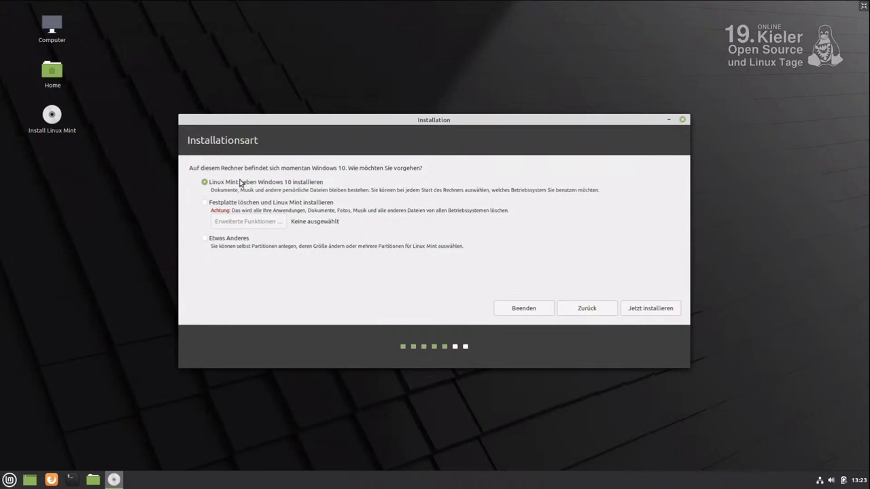
- Install Linux Mint alongside Windows 10 and accept writing the partition changes to disk
left_click(657, 309)
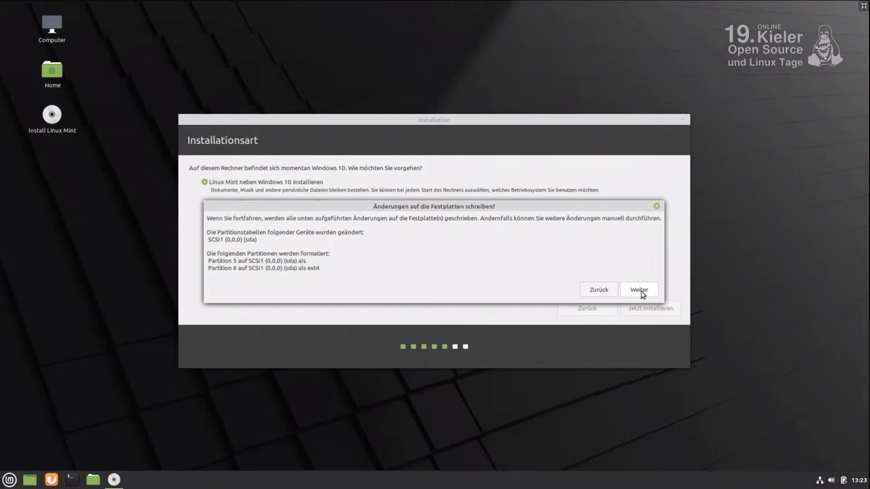
left_click(639, 291)
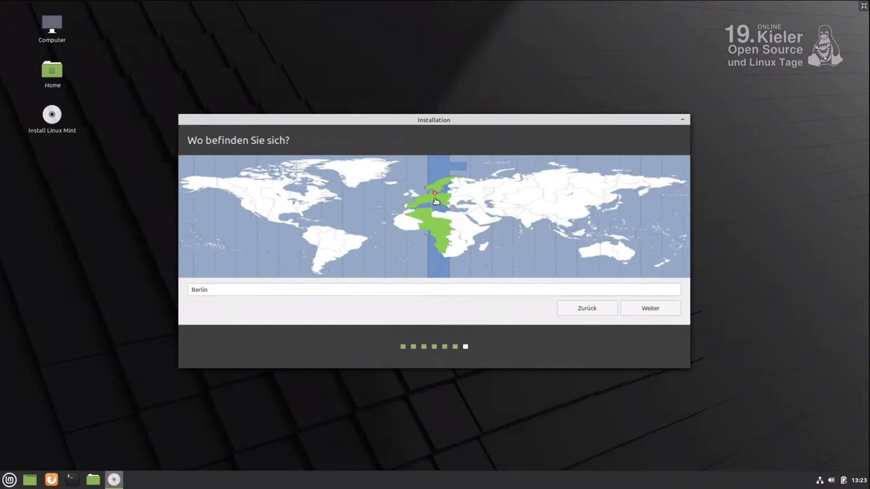
- Accept Berlin, fill in the user's name and a matching password, and start installing
left_click(653, 308)
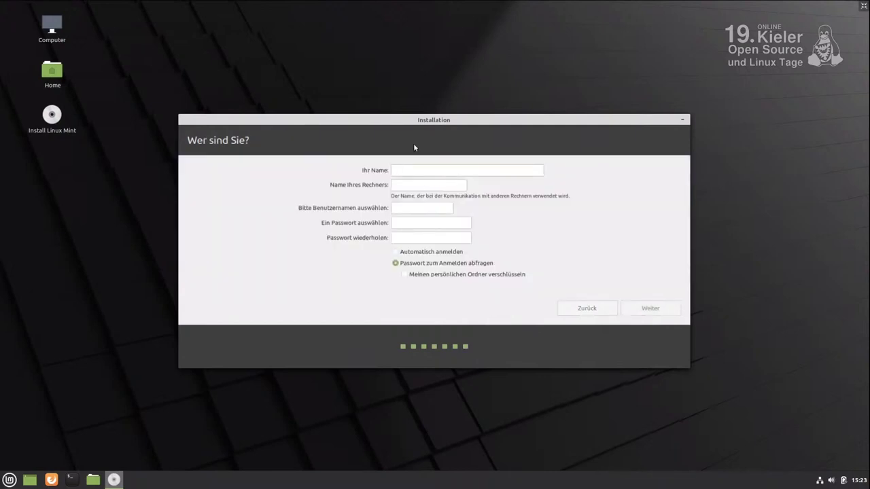
type("Jean")
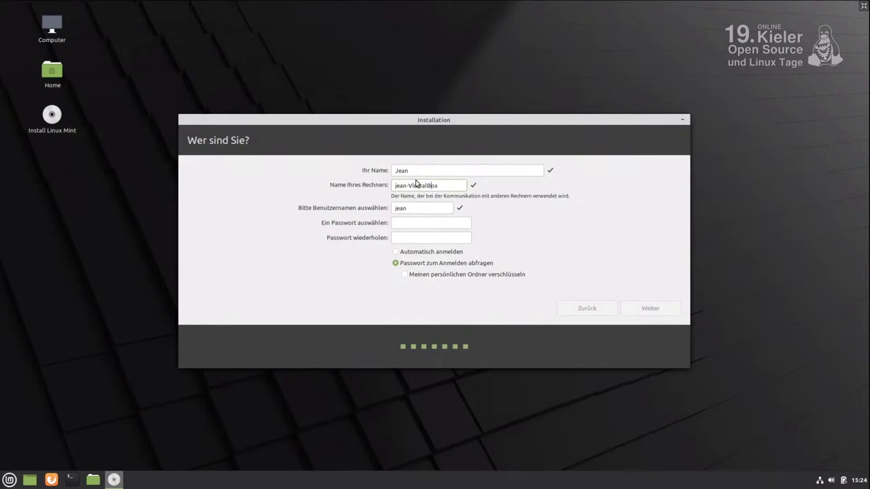
left_click(399, 223)
type("••••••")
type("********")
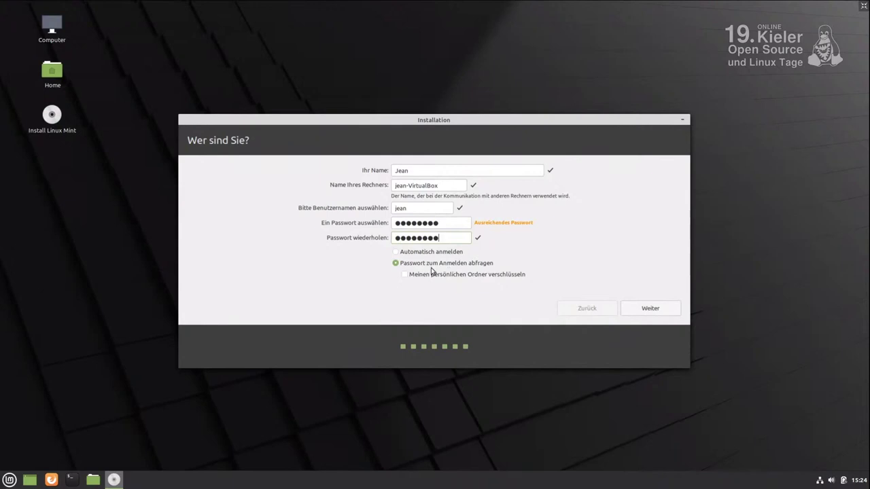
left_click(666, 310)
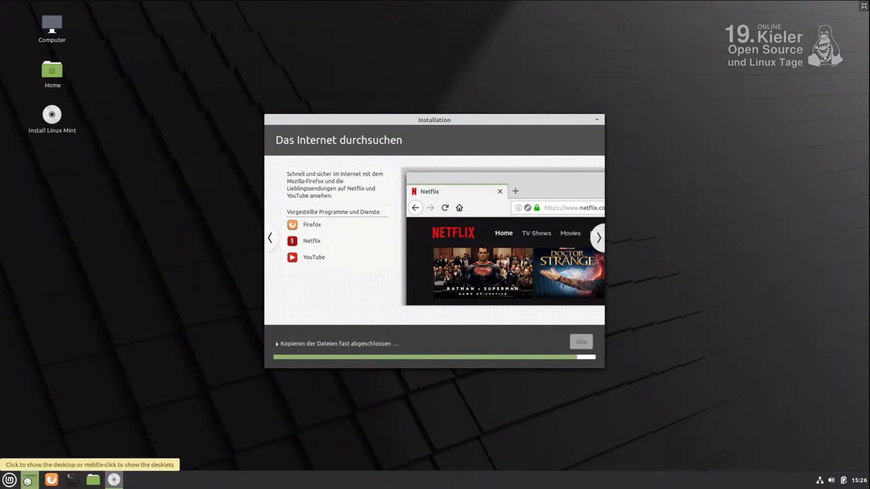
- Load the kielux.de website in Firefox, correcting the mistyped address
left_click(28, 480)
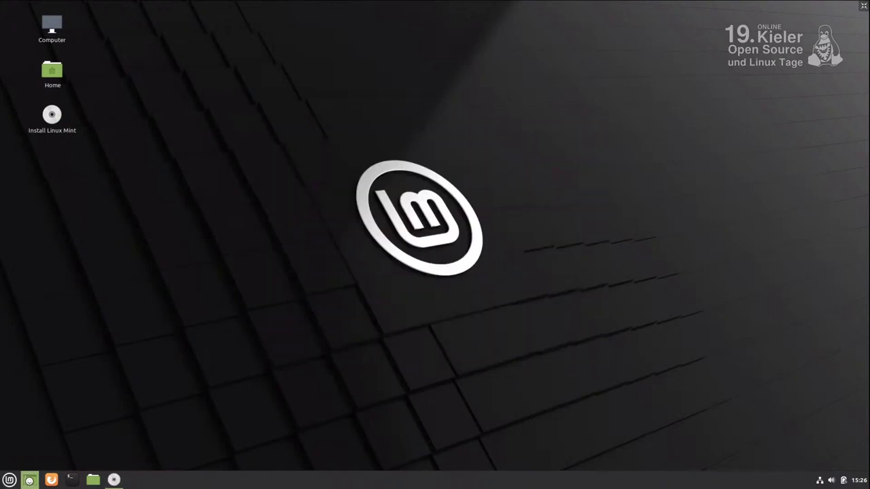
left_click(28, 480)
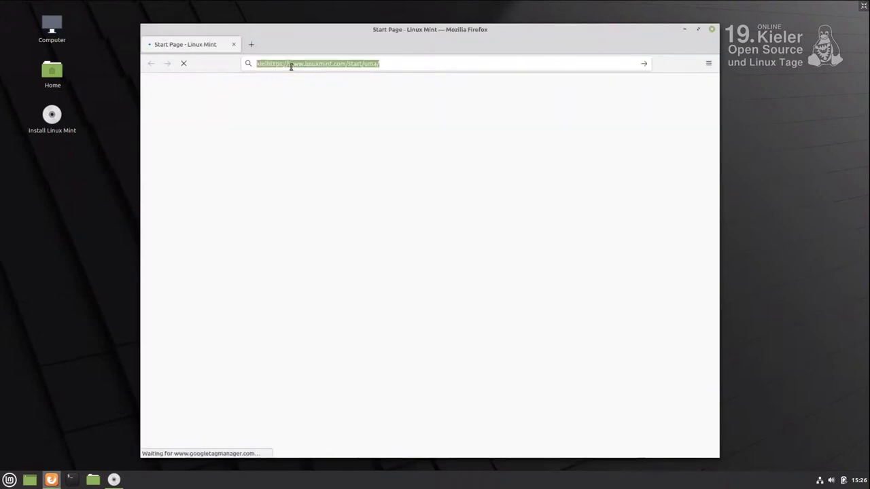
type("ki")
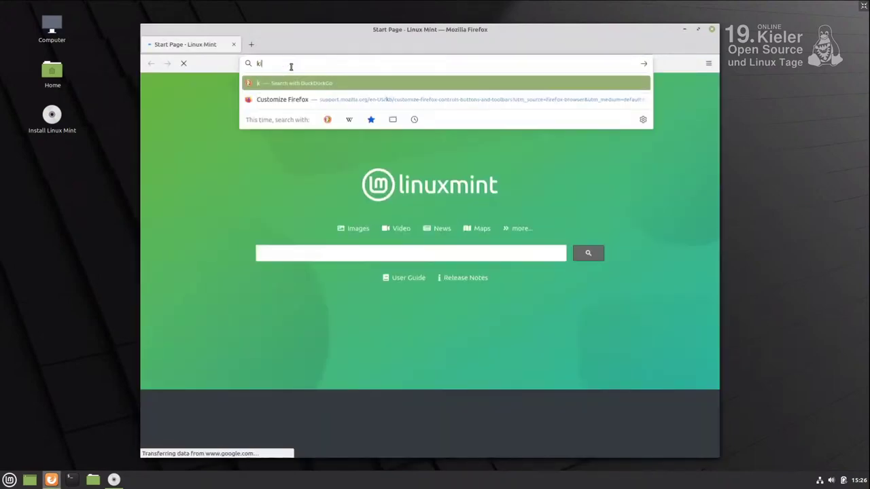
type("elux.ide")
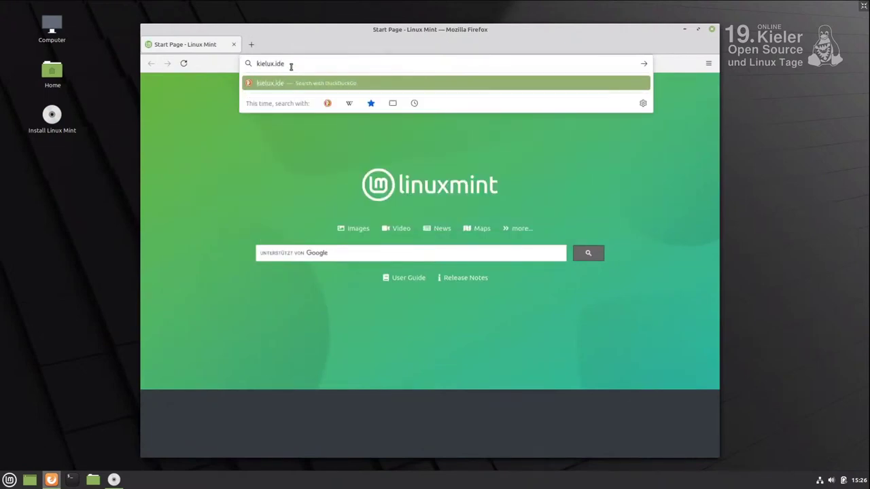
key("Return")
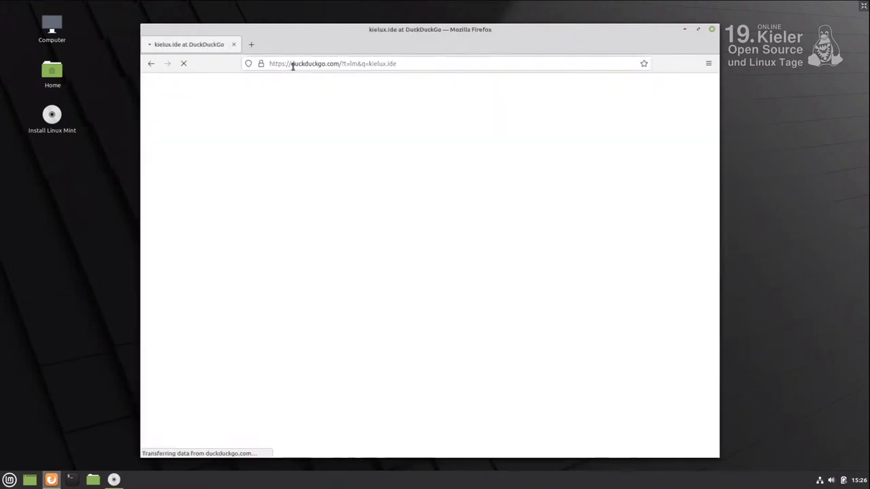
left_click(292, 65)
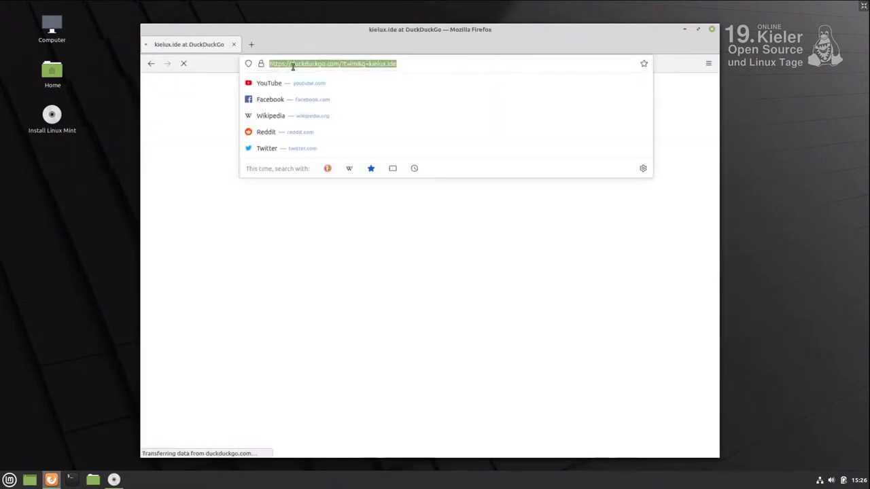
type("kil")
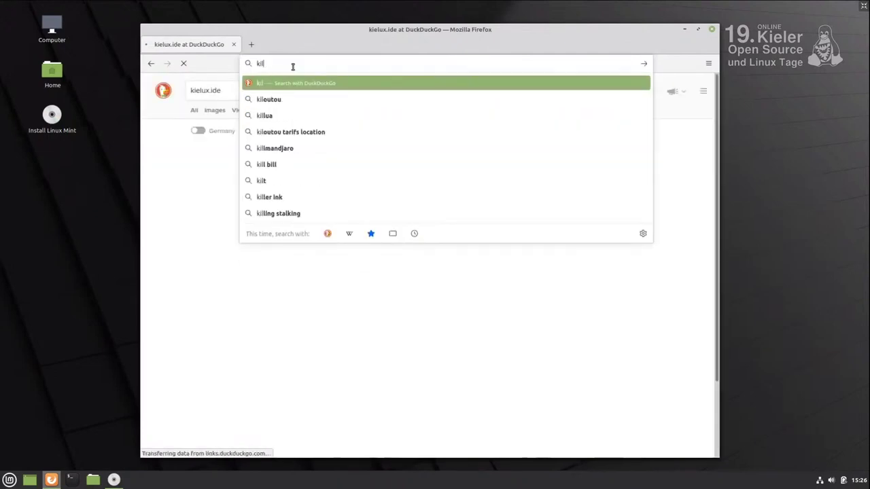
key("BackSpace")
type("e")
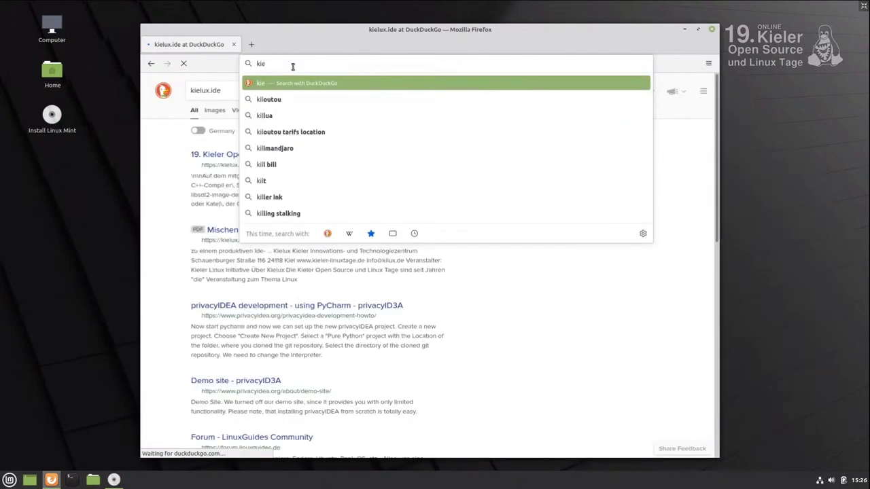
type("lu")
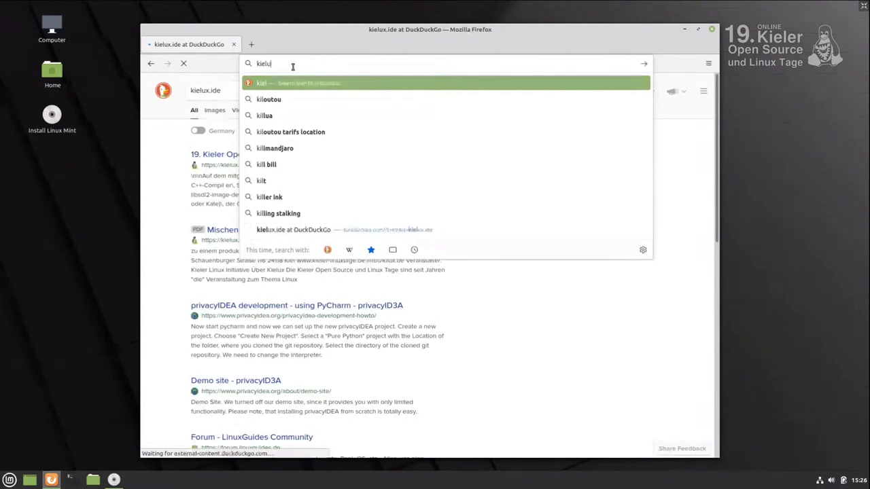
type("x.")
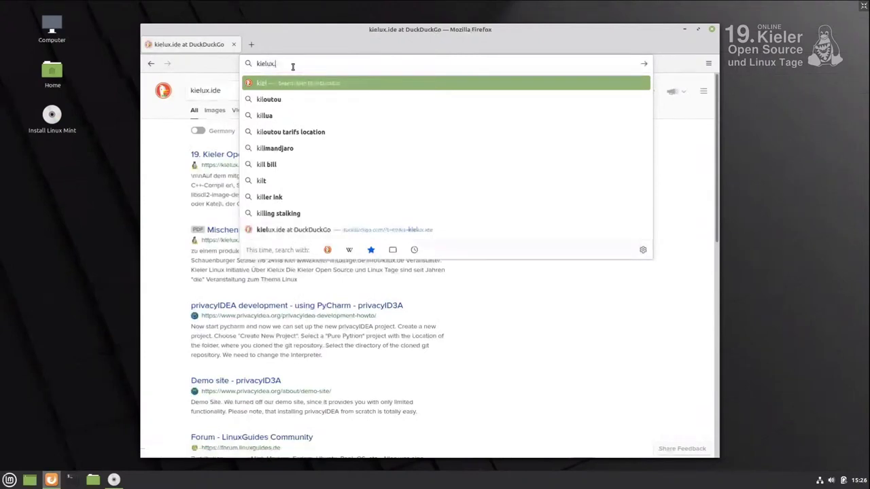
type("de")
key("Return")
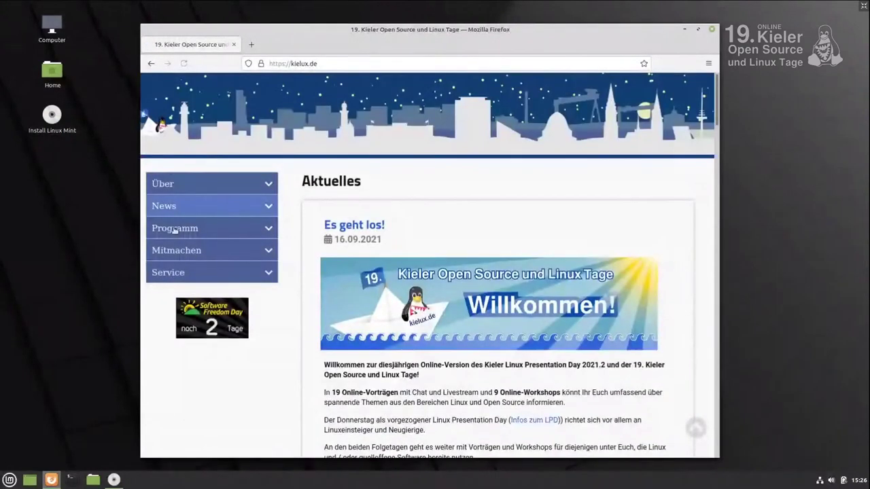
- Open the Kielux programme page and scroll down to Friday's afternoon talks
left_click(175, 230)
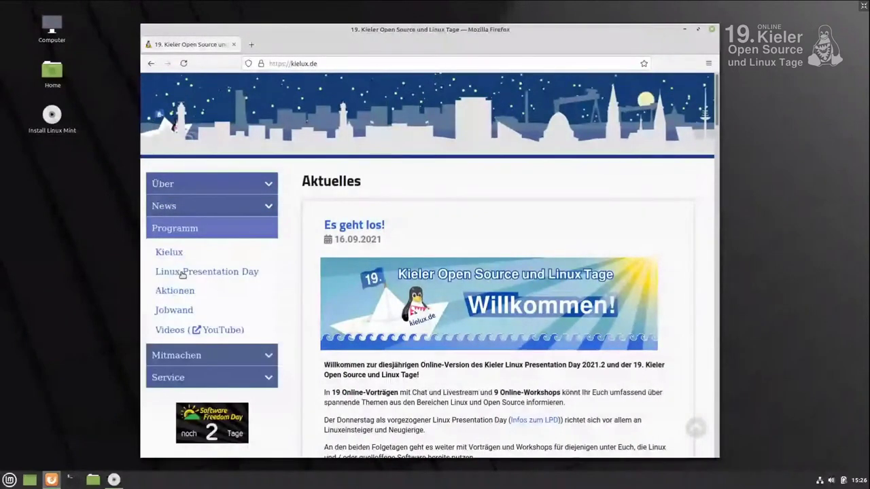
left_click(182, 272)
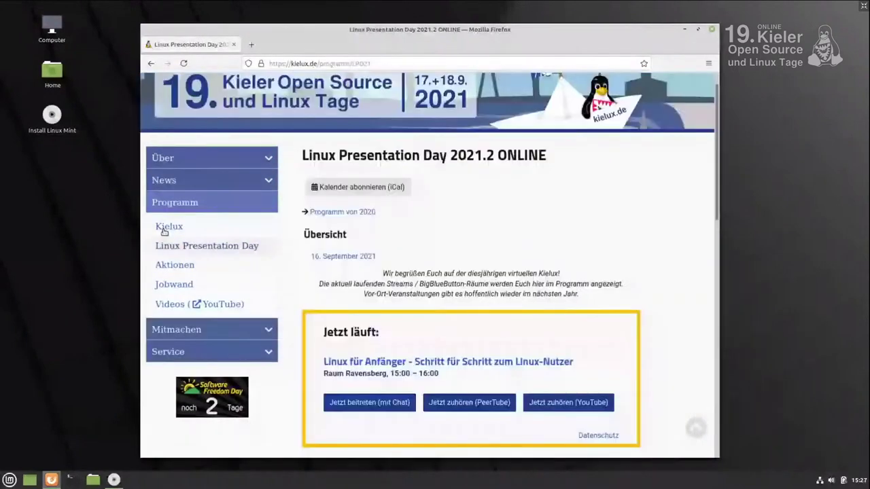
left_click(163, 231)
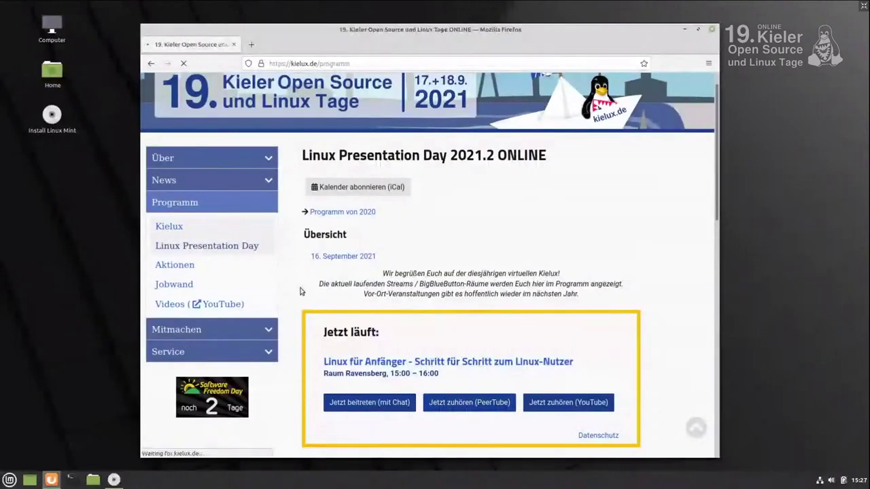
scroll(407, 318, "down", 6)
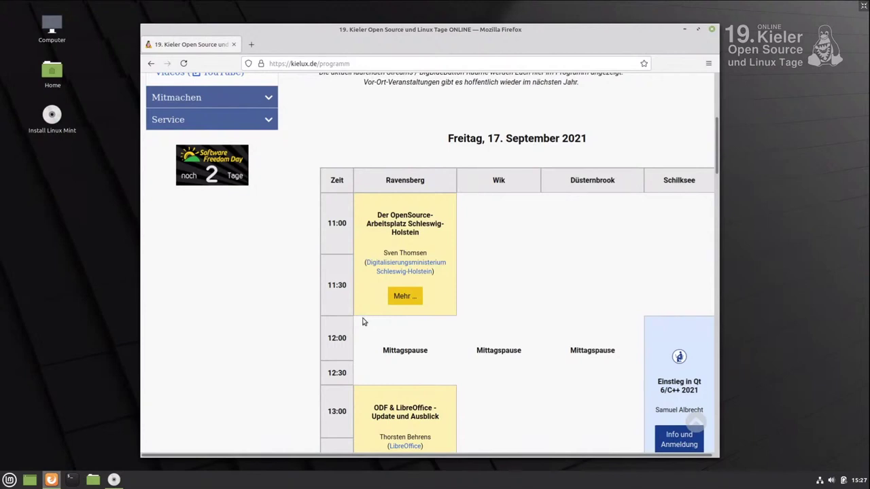
scroll(374, 338, "down", 2)
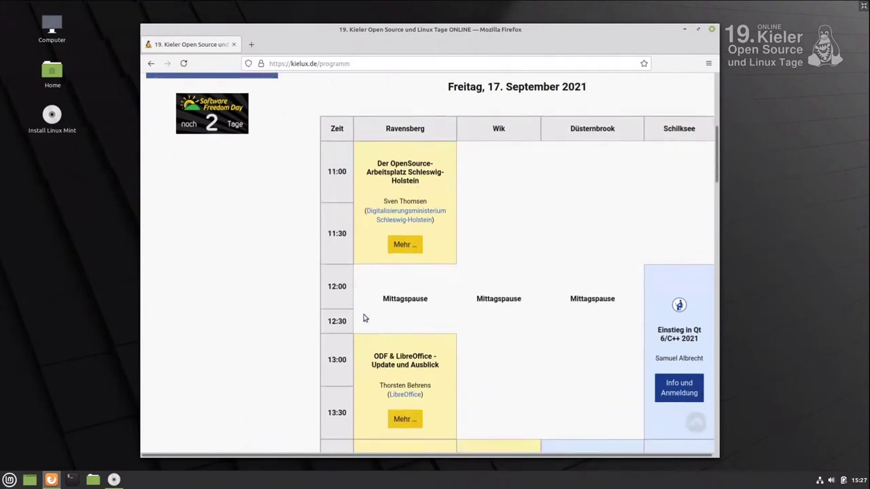
scroll(363, 318, "down", 4)
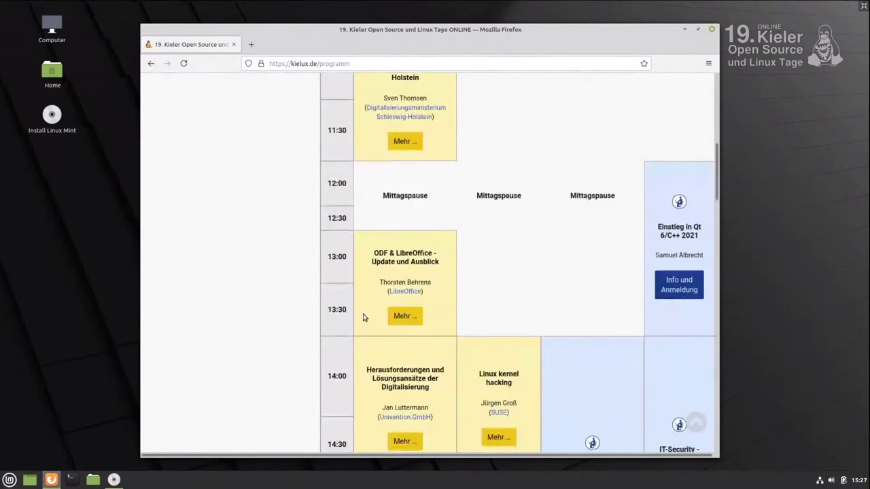
scroll(364, 317, "down", 2)
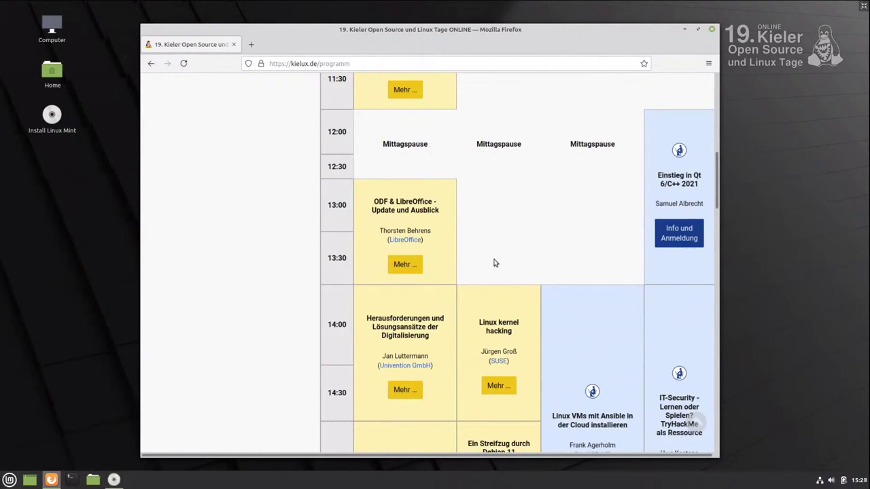
- Glance at the installer's progress, then bring the kielux.de programme back to the front
left_click(112, 481)
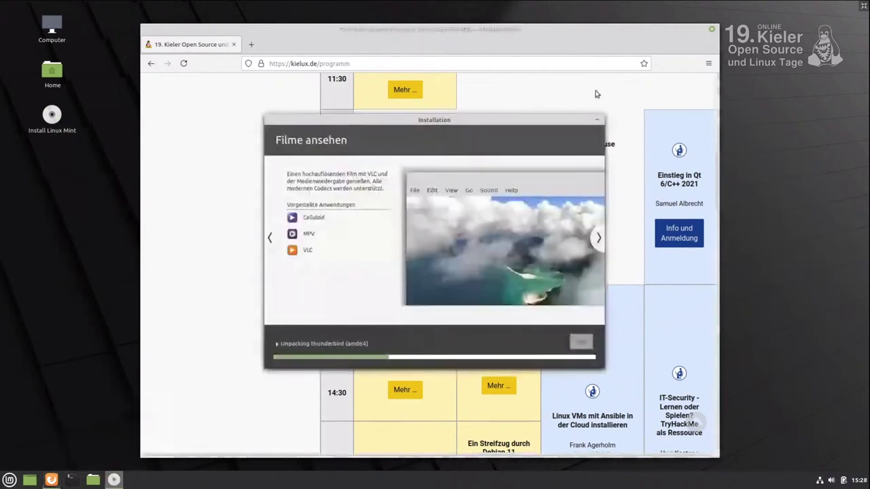
left_click(506, 27)
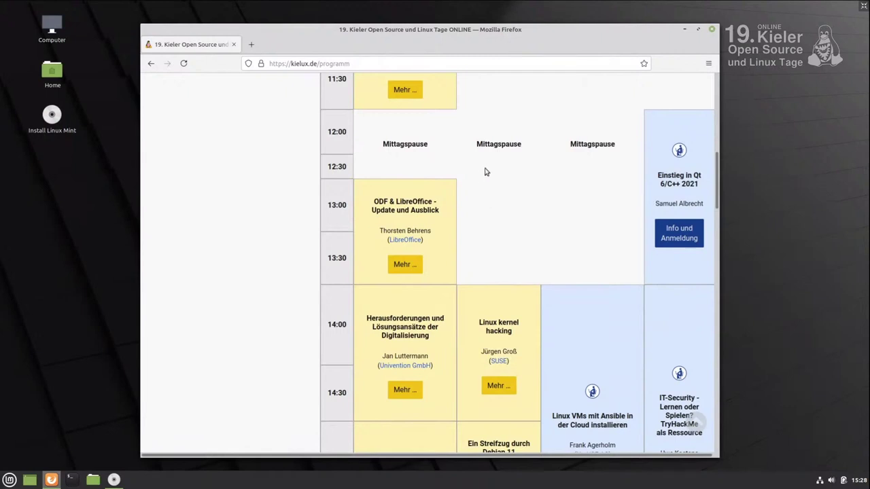
- Scroll the kielux.de programme down to the Saturday, 18 September 2021 morning talks
scroll(485, 172, "down", 1)
scroll(483, 174, "down", 1)
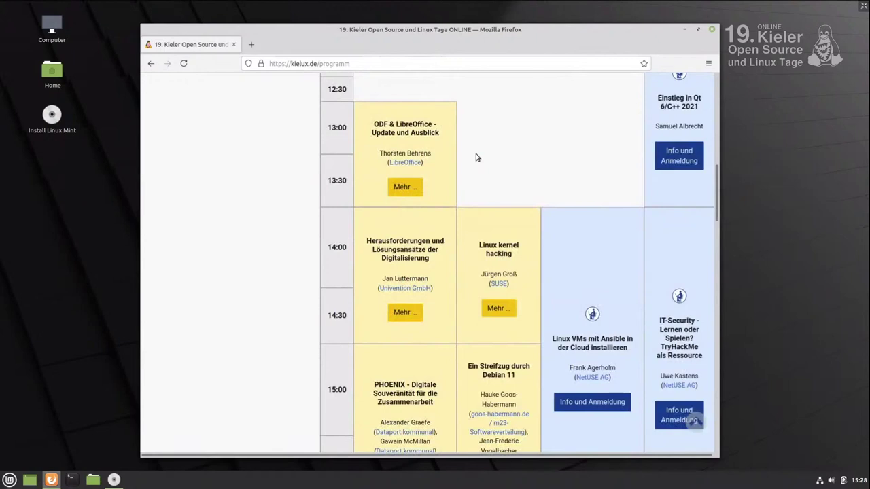
scroll(477, 158, "down", 1)
scroll(476, 158, "down", 1)
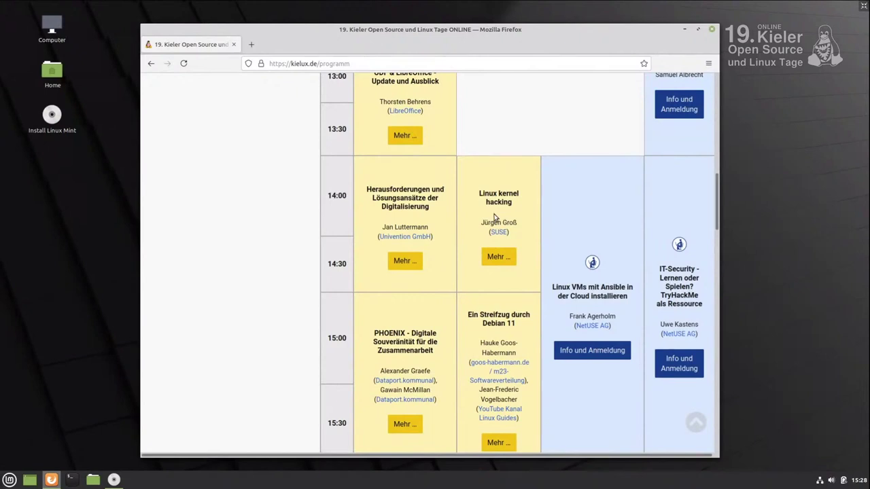
scroll(494, 218, "down", 2)
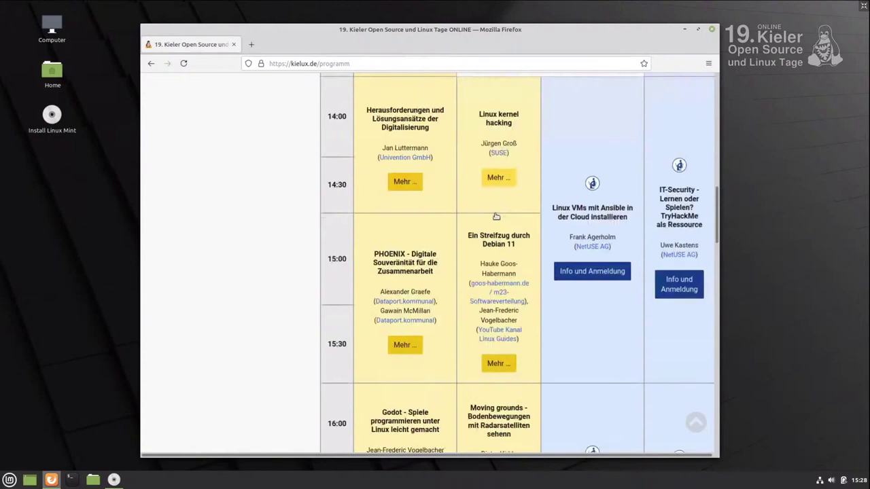
scroll(496, 216, "down", 1)
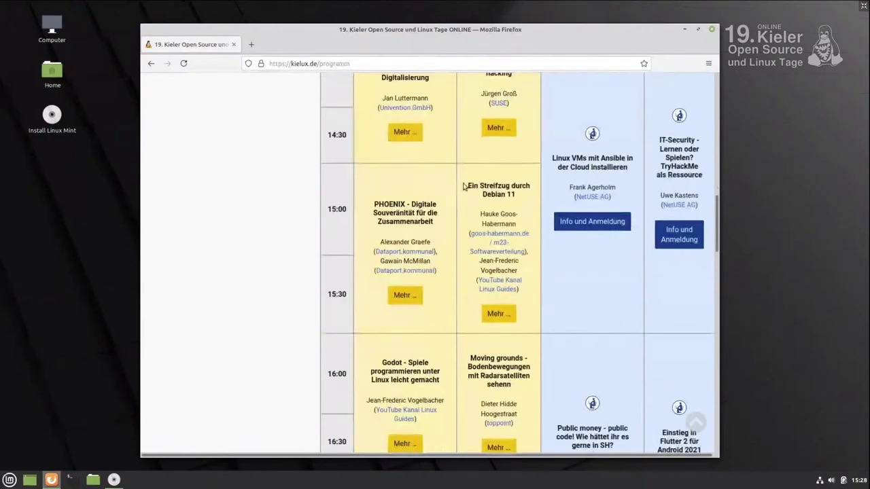
scroll(463, 192, "down", 1)
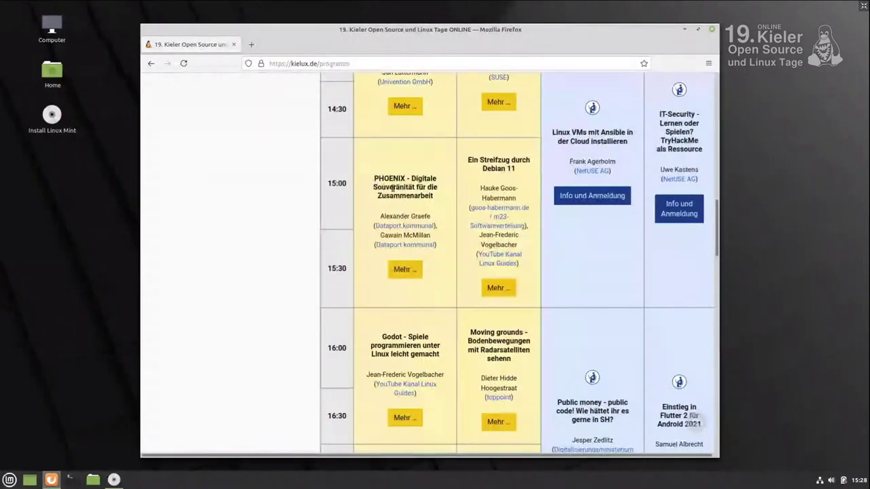
scroll(392, 188, "down", 2)
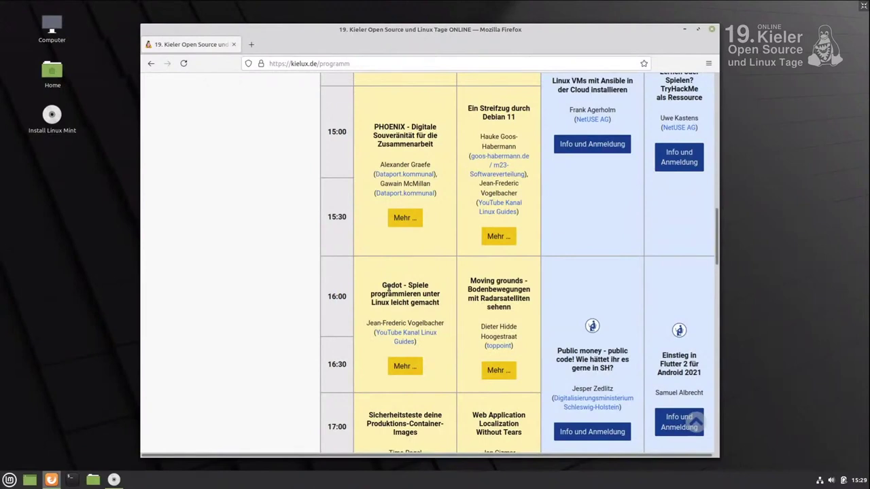
scroll(432, 272, "down", 2)
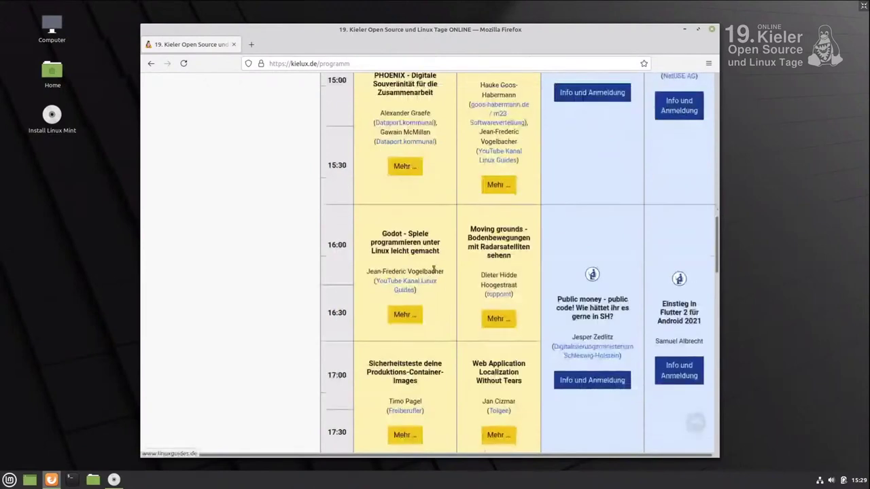
scroll(433, 269, "down", 1)
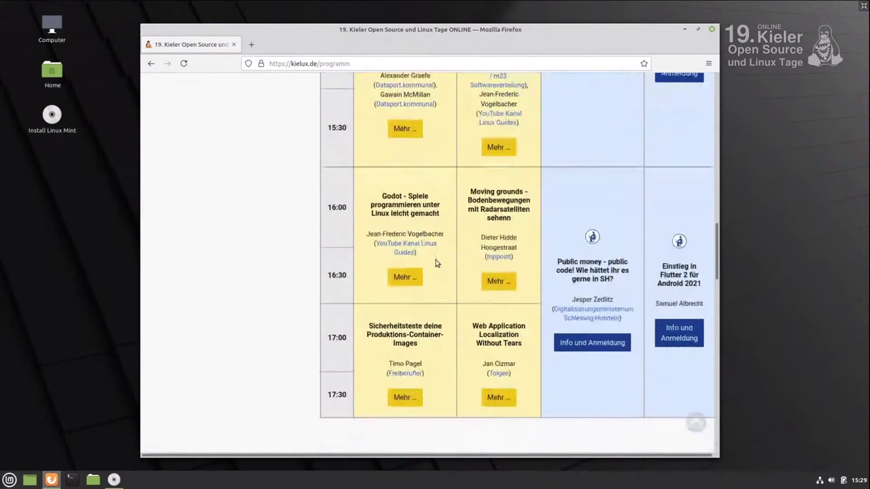
scroll(436, 263, "down", 1)
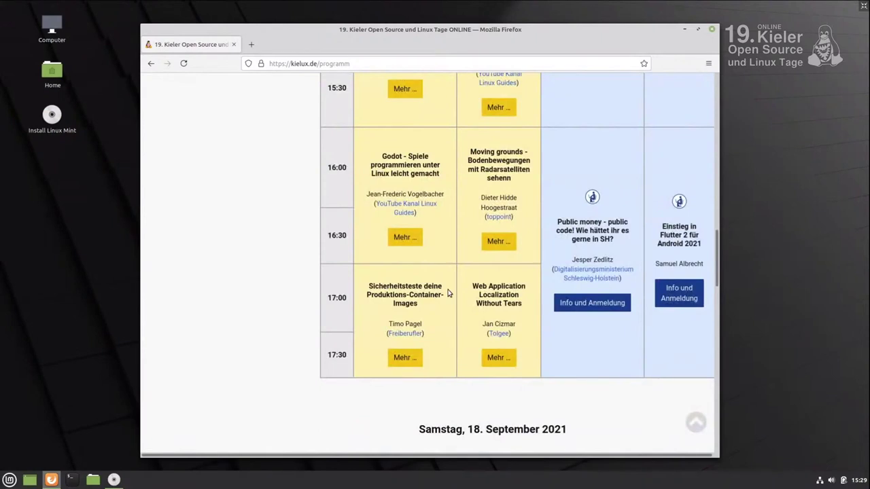
scroll(448, 293, "down", 1)
scroll(448, 293, "down", 5)
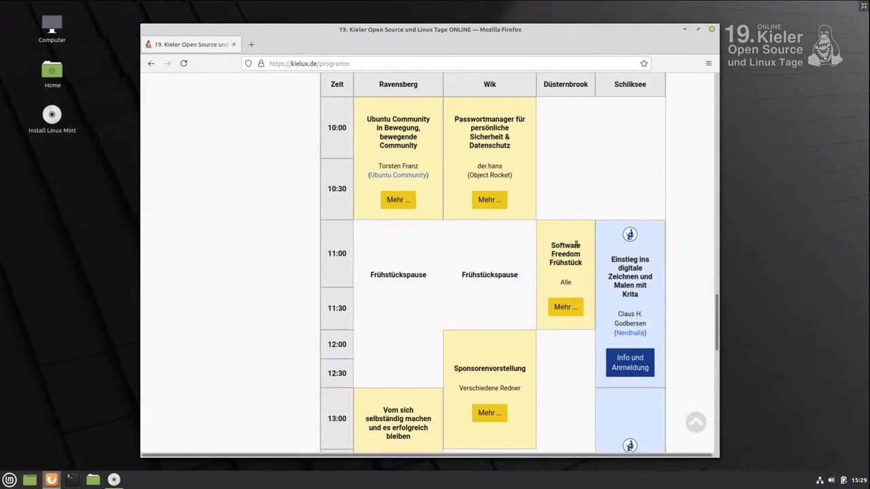
left_click(571, 311)
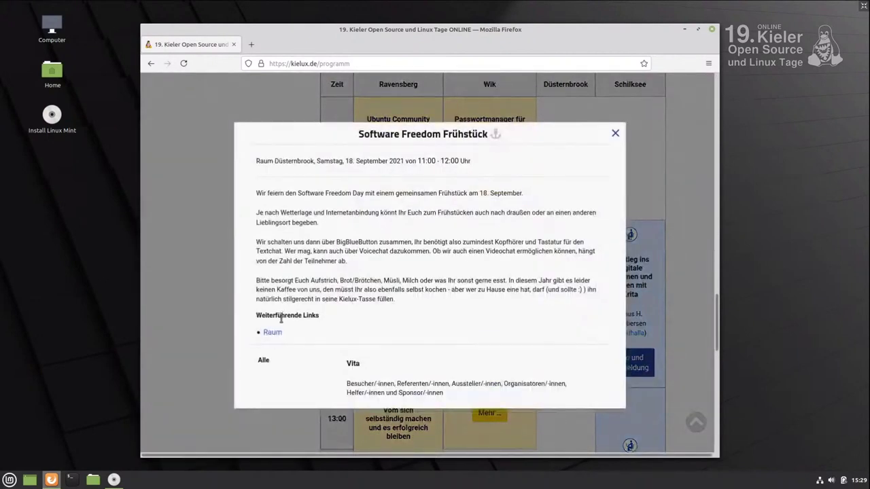
left_click(120, 484)
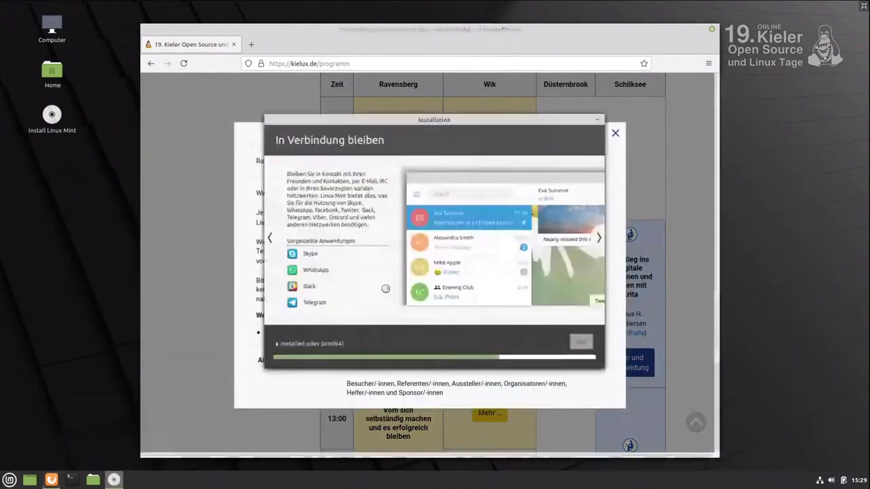
left_click(238, 181)
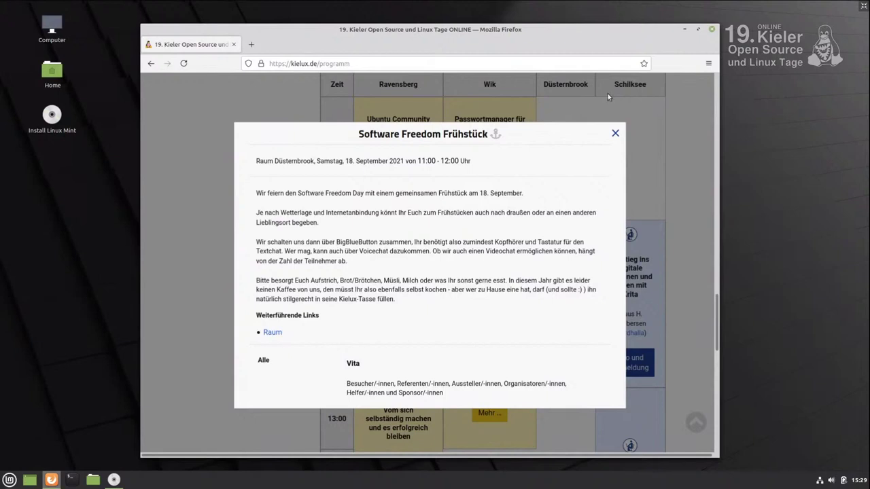
left_click(614, 134)
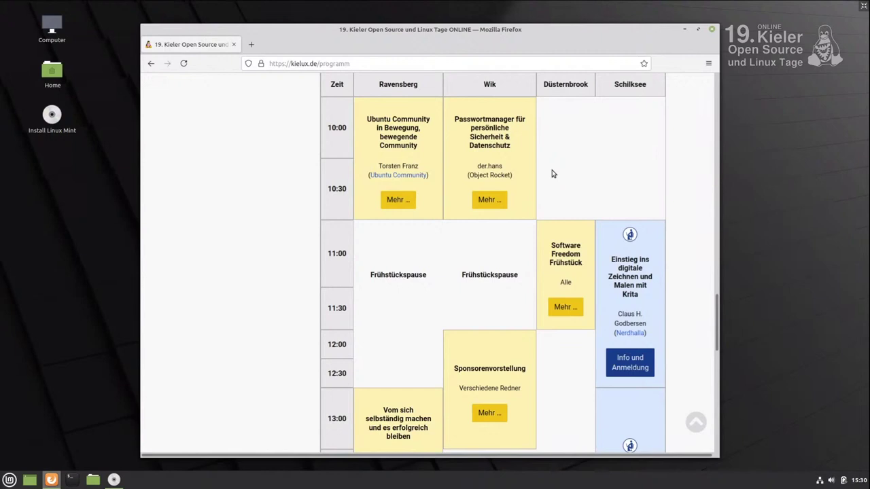
- Check the installer's progress, hide it again, and start a new blank Firefox tab
left_click(114, 480)
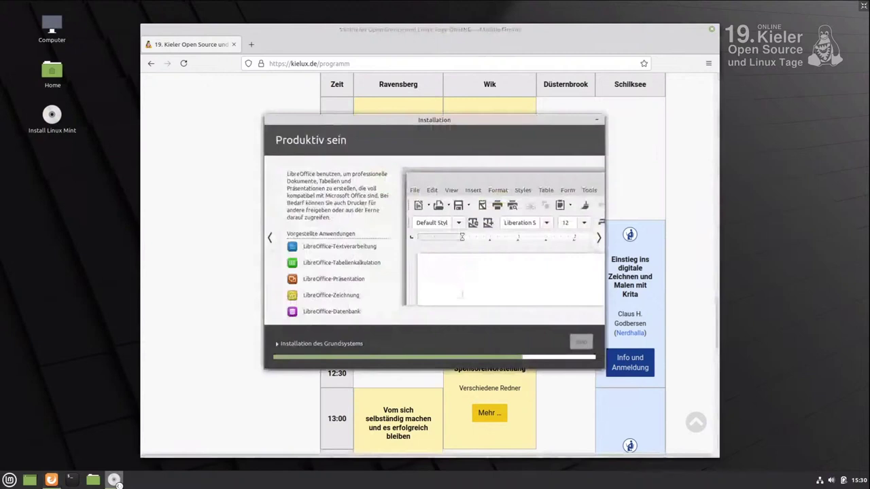
left_click(114, 480)
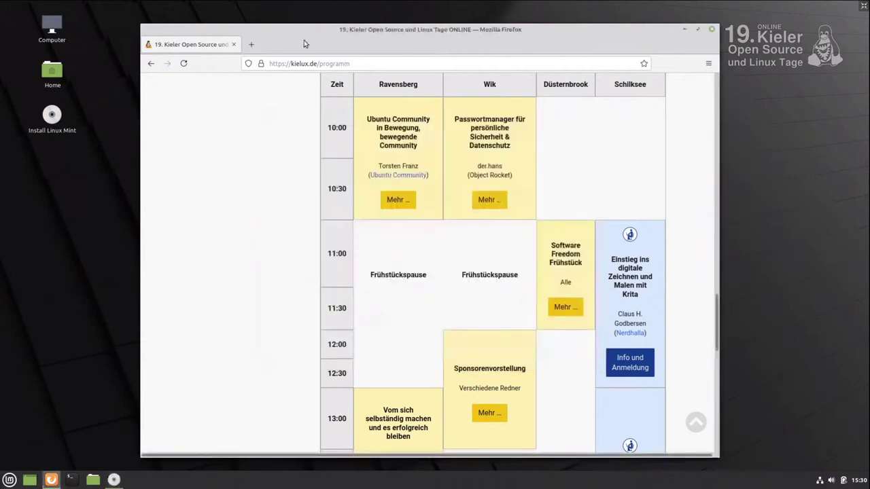
left_click(251, 46)
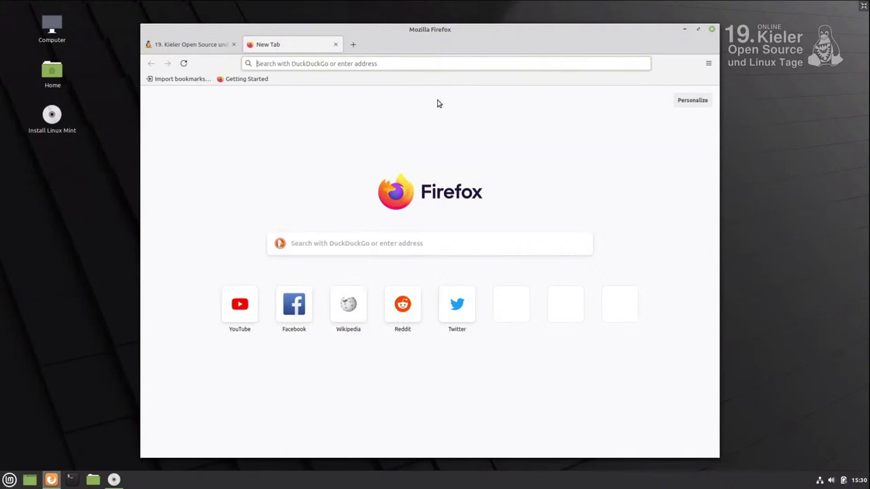
- Load pro-linux.de/lugs, the Pro-Linux Linux user groups list
type("p")
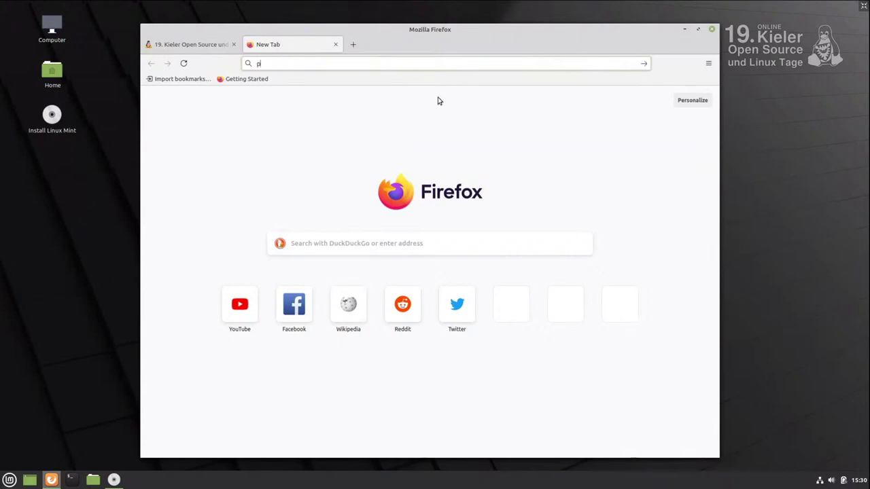
type("ro-linux.de")
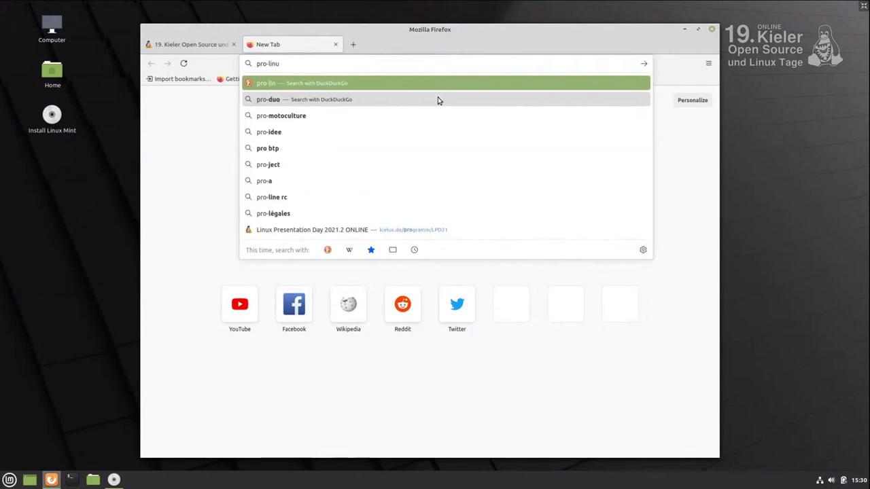
type("/lugs")
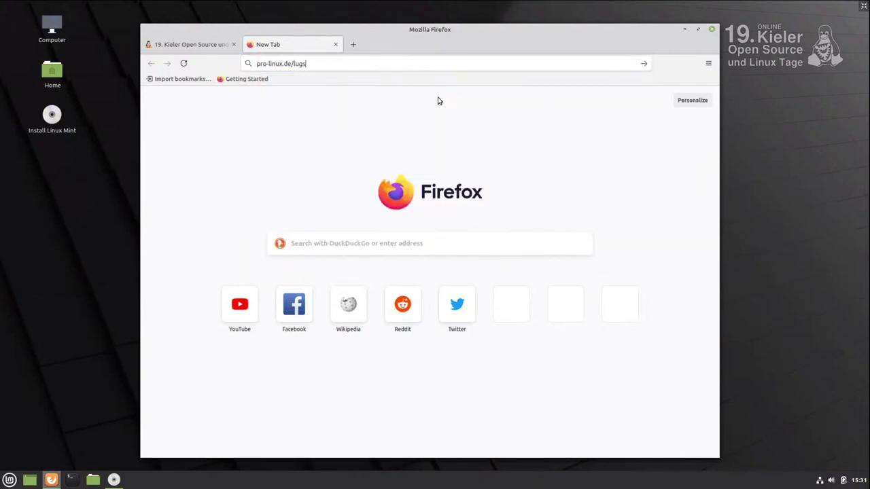
key("Return")
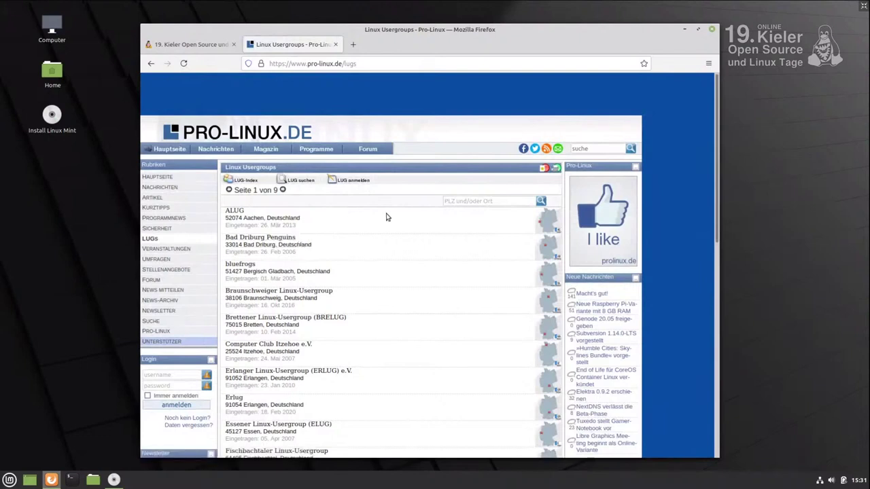
- Browse the user groups list and its postcode search, then add another new tab
left_click(474, 201)
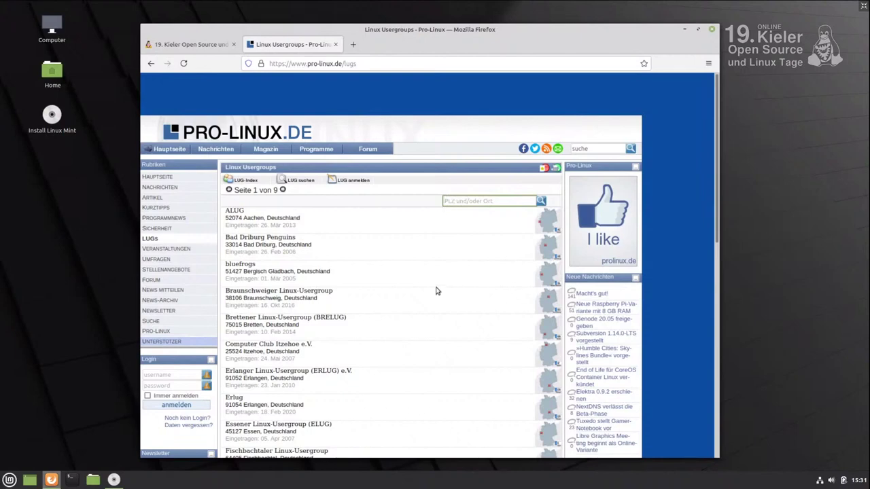
scroll(436, 291, "down", 1)
scroll(435, 291, "down", 5)
scroll(432, 285, "down", 3)
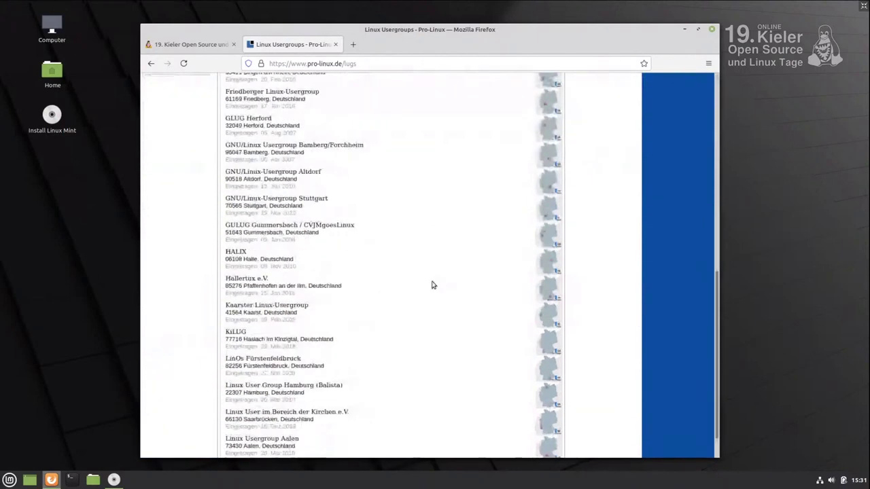
scroll(432, 286, "up", 3)
scroll(432, 285, "up", 3)
scroll(436, 286, "up", 4)
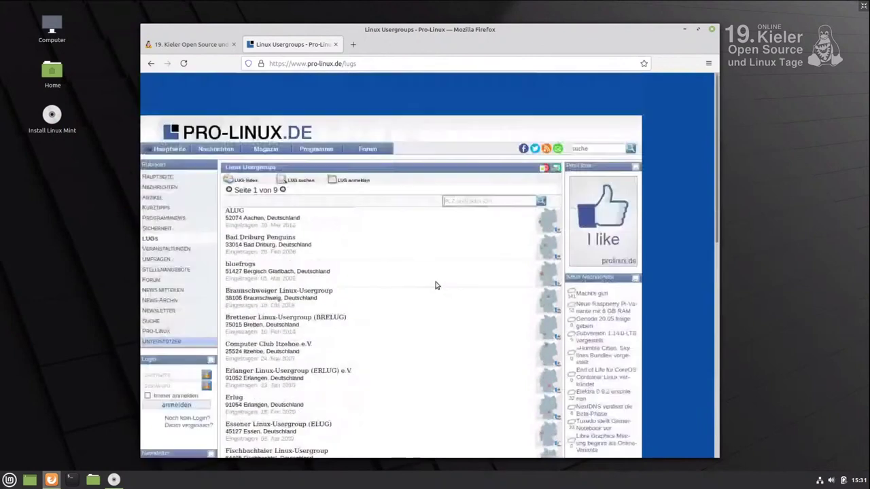
left_click(353, 46)
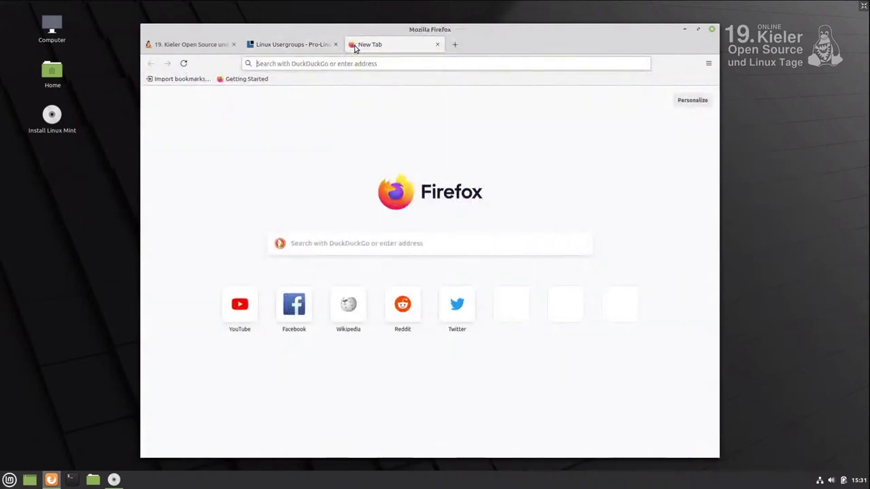
- Close all three Firefox tabs and restart the computer with 'Jetzt neu starten'
type("l")
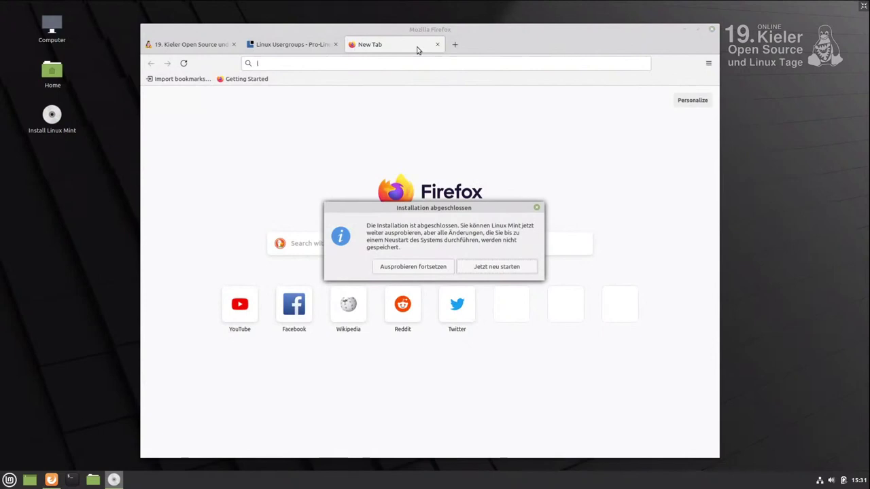
middle_click(369, 49)
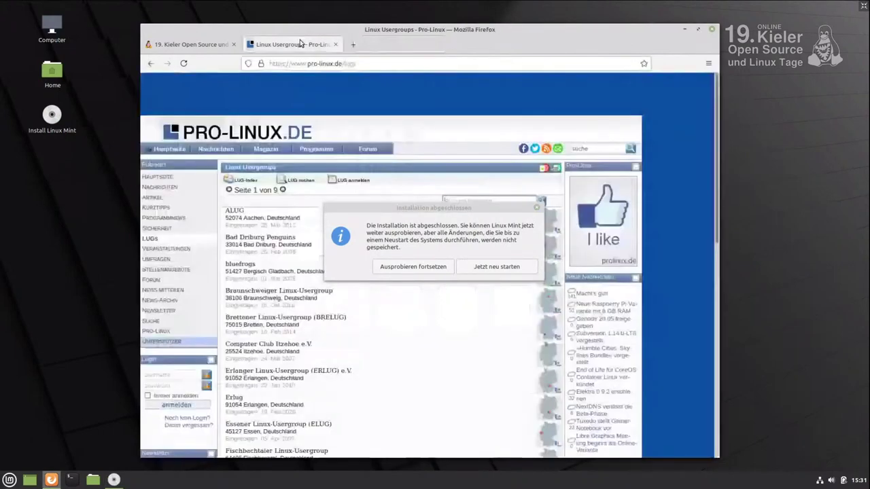
middle_click(302, 44)
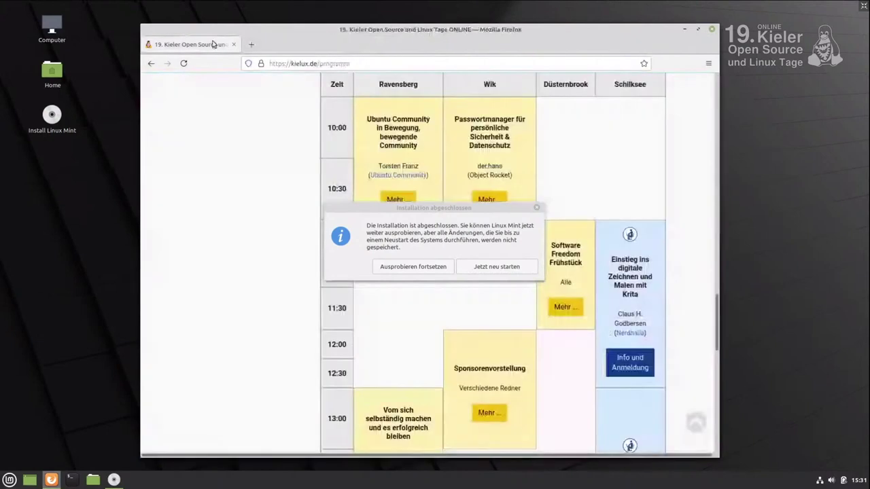
middle_click(198, 45)
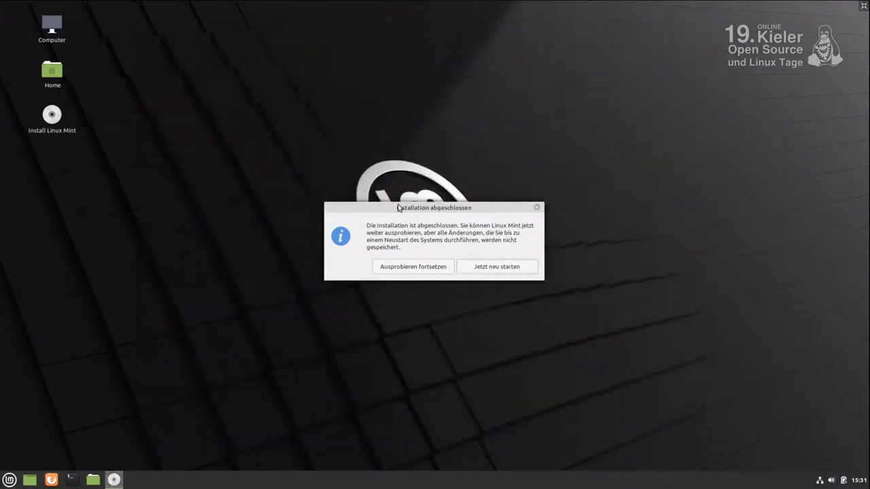
left_click(481, 268)
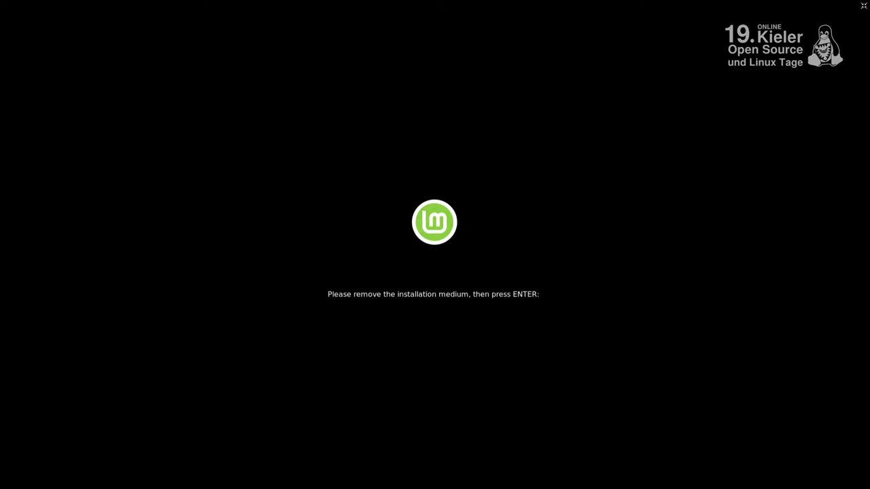
- Reboot after removing the medium and boot Linux Mint 20.2 Cinnamon from the GRUB menu
key("Return")
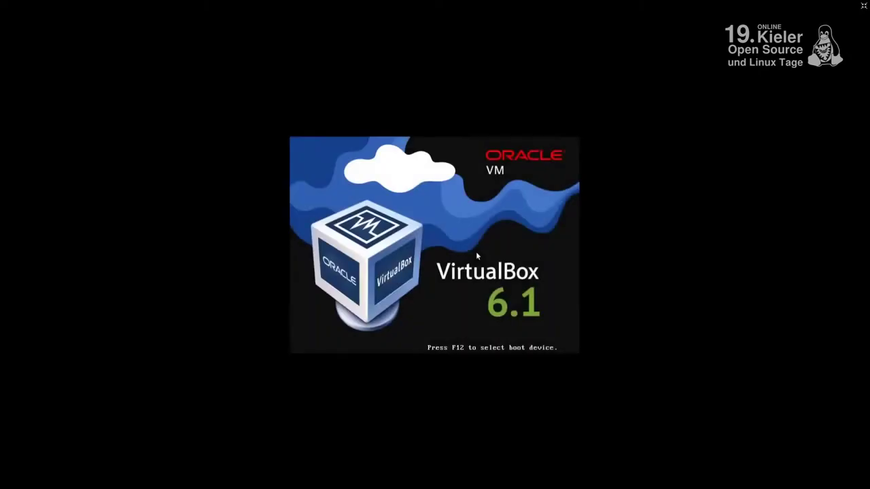
key("Down")
key("Down")
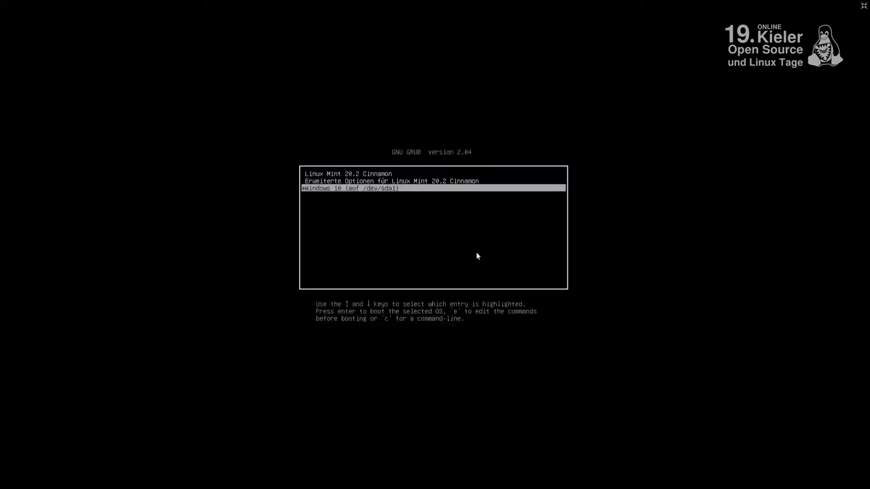
key("Up")
key("Up")
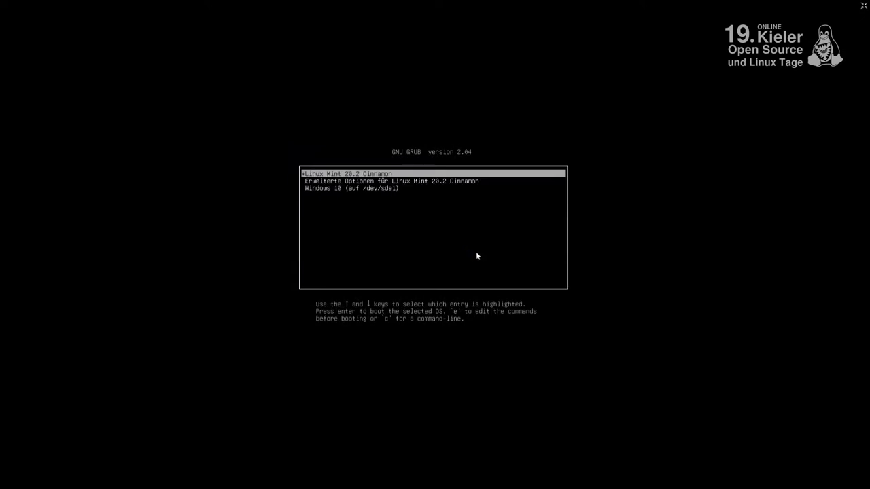
key("Down")
key("Down")
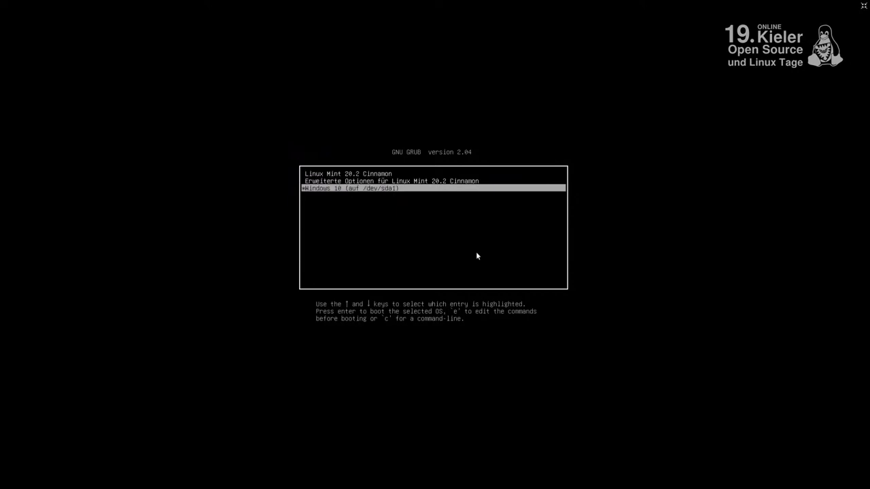
key("Up")
key("Up")
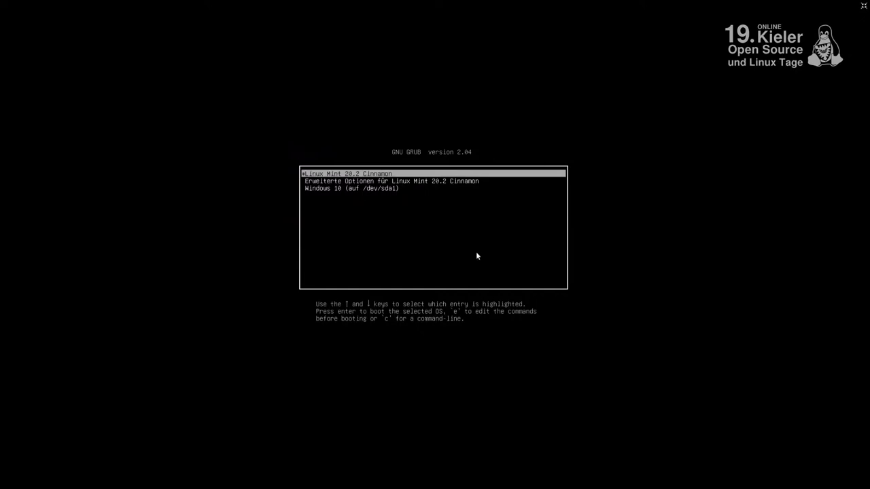
key("Return")
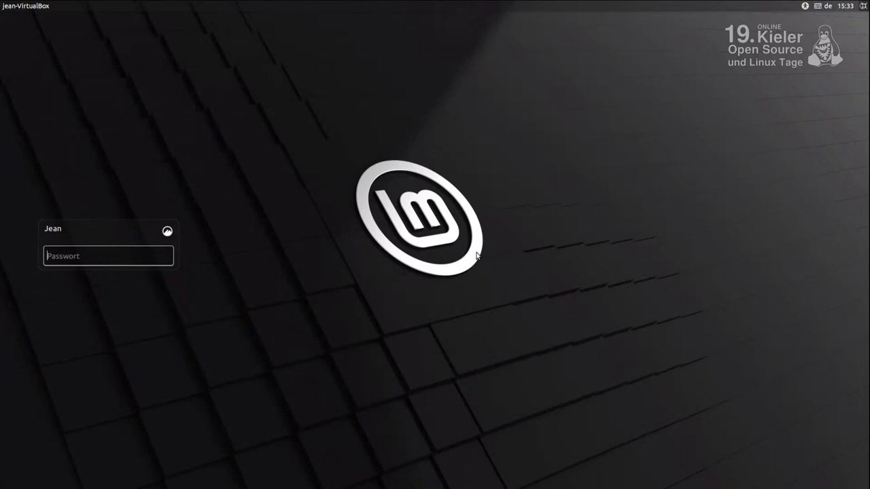
- Log in with the user password, open Erste Schritte and set the accent colour to blue
type("********")
key("Return")
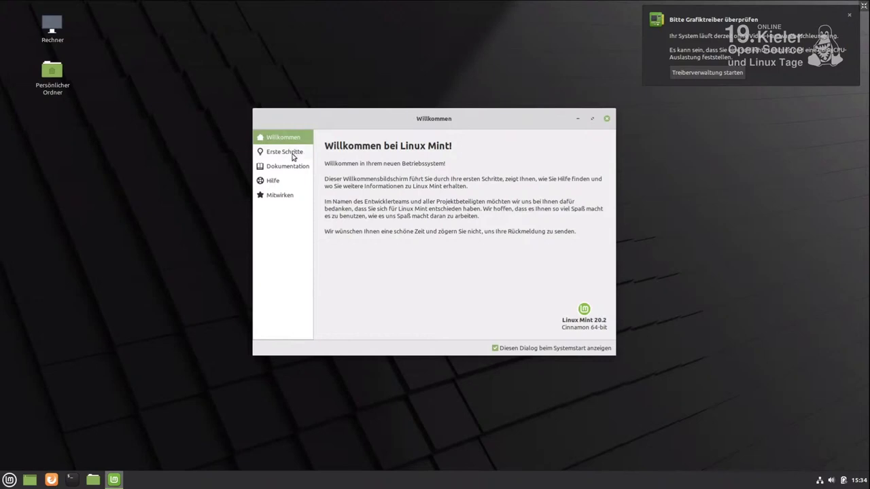
left_click(294, 153)
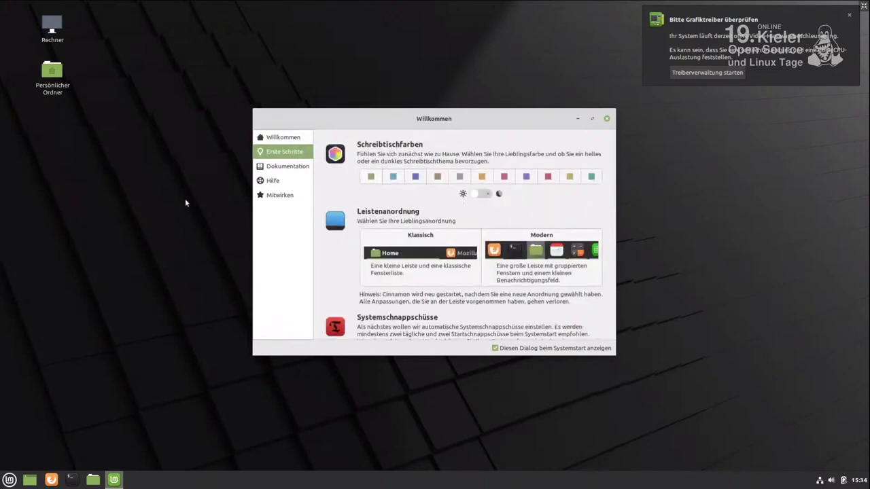
left_click(412, 176)
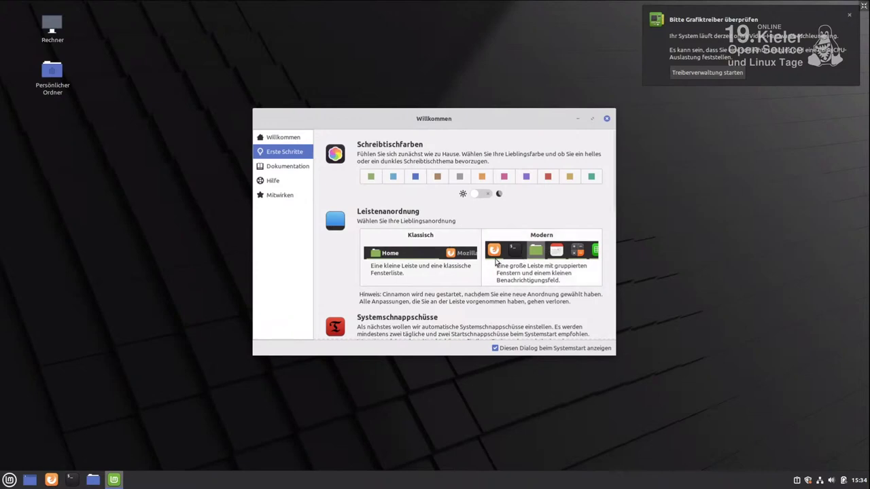
scroll(495, 262, "down", 3)
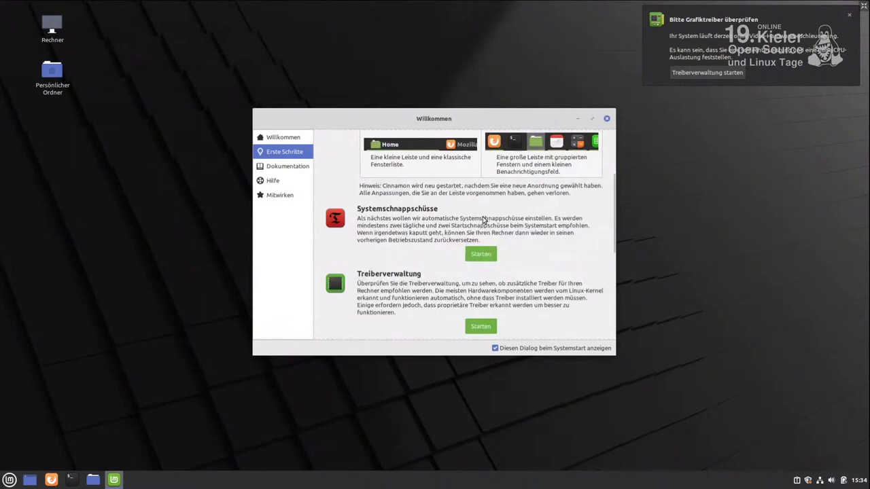
- Launch Timeshift from Systemschnappschüsse and authenticate with the admin password
left_click(479, 256)
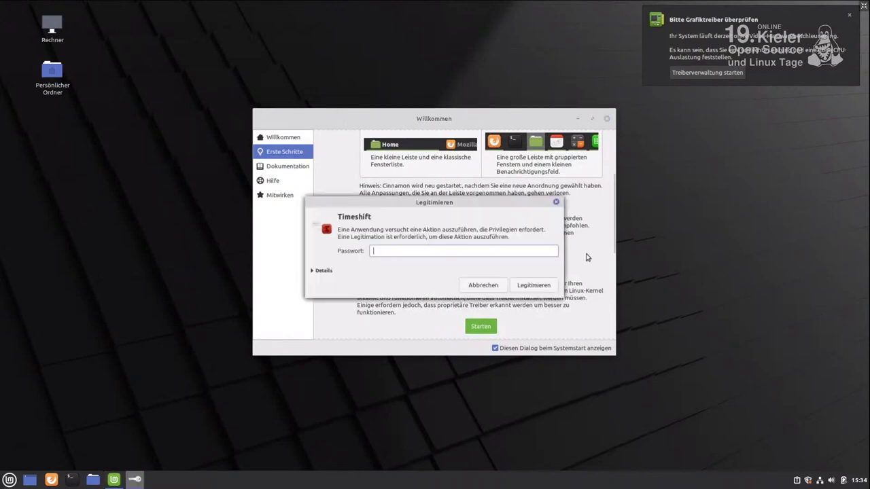
type("********")
key("Return")
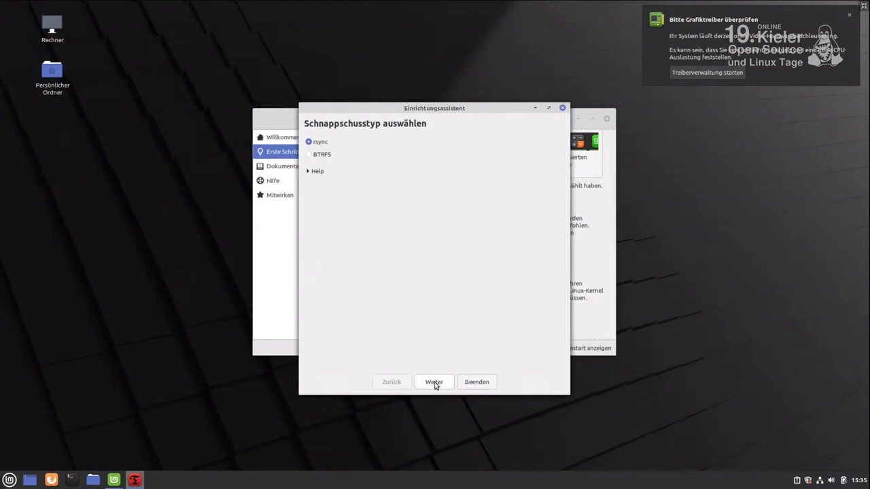
- Accept rsync snapshots on sda6 and set the snapshot levels to monthly only
left_click(434, 383)
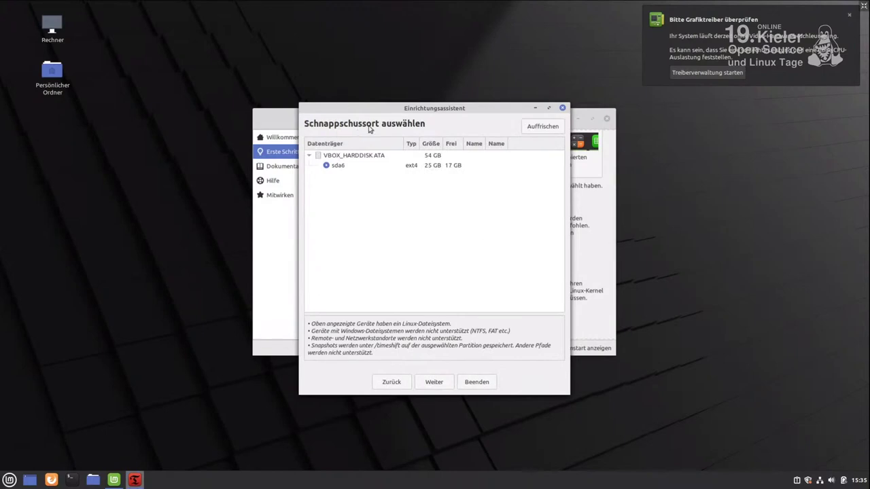
left_click(435, 383)
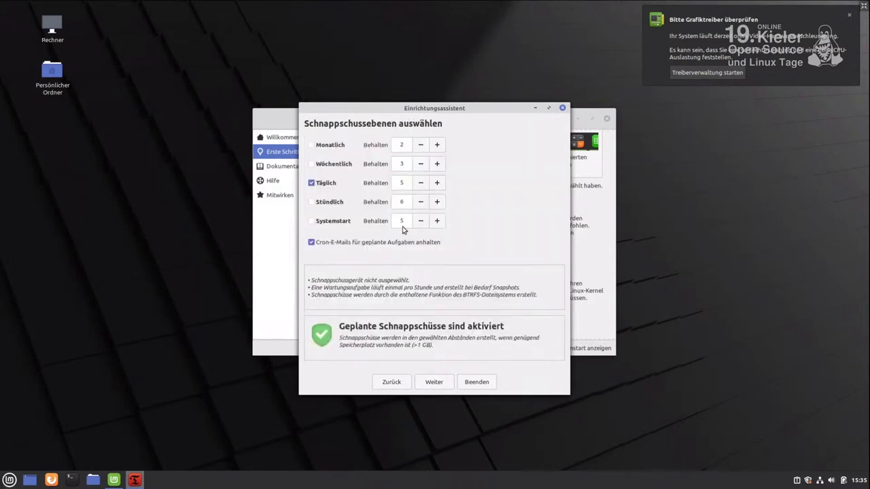
left_click(320, 166)
left_click(326, 168)
left_click(325, 148)
left_click(325, 186)
- Finish the Timeshift setup wizard and close the Timeshift window
left_click(424, 382)
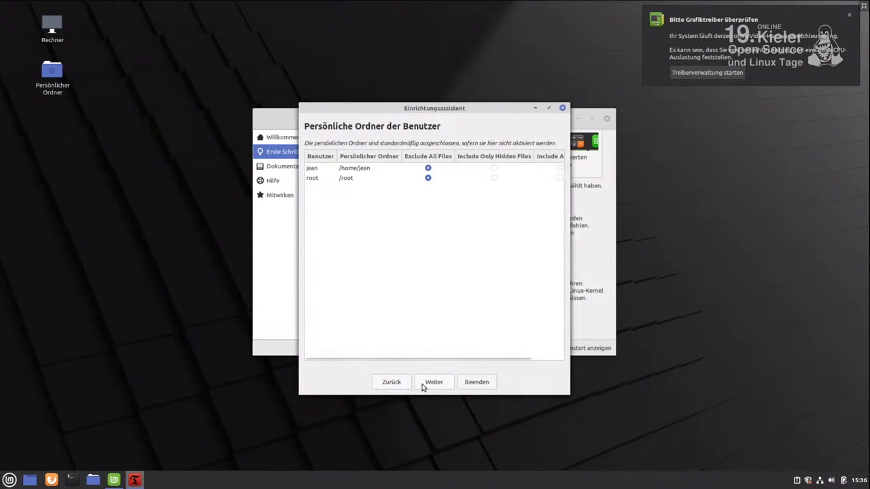
left_click(434, 382)
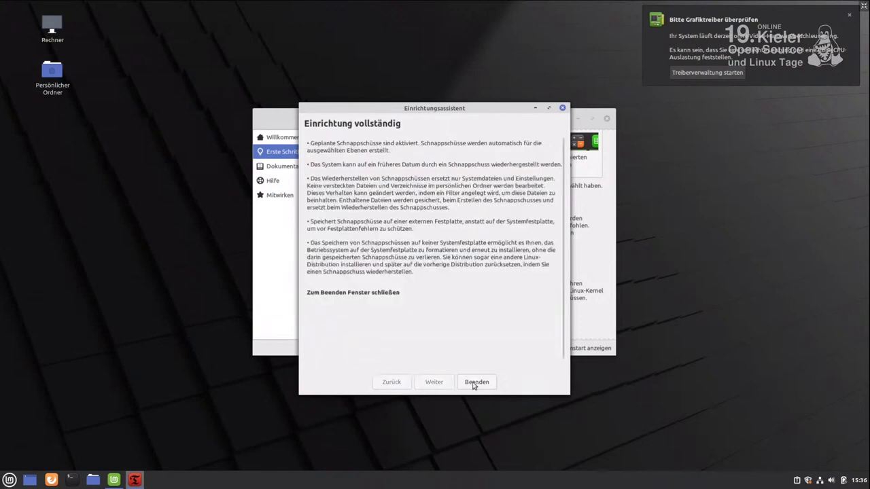
left_click(475, 383)
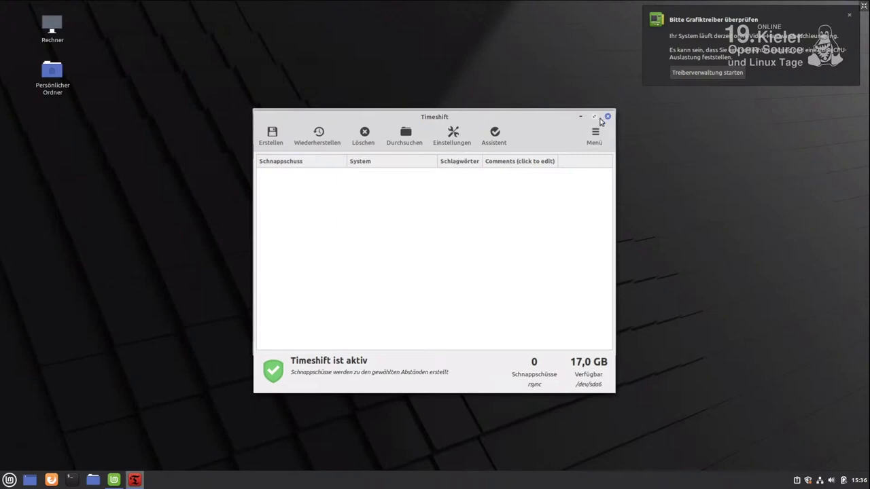
left_click(596, 118)
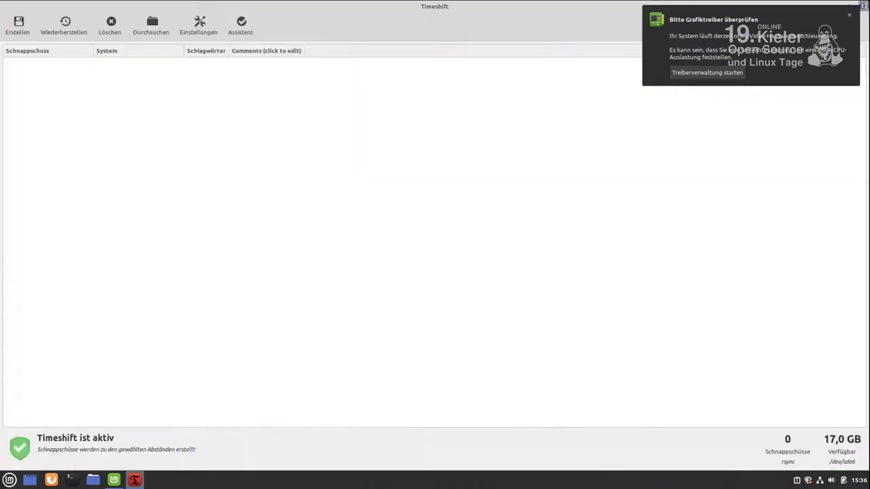
left_click(864, 5)
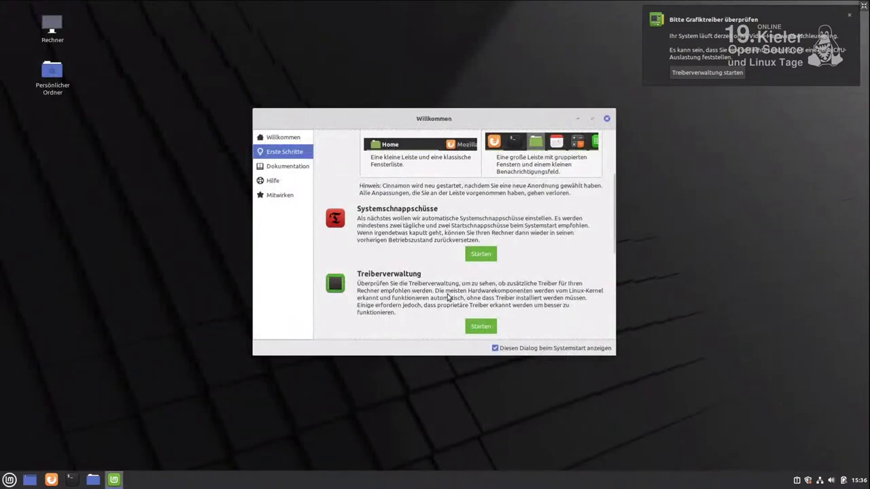
- Run Treiberverwaltung with the admin password and close it after its driver check
scroll(449, 297, "down", 1)
left_click(483, 300)
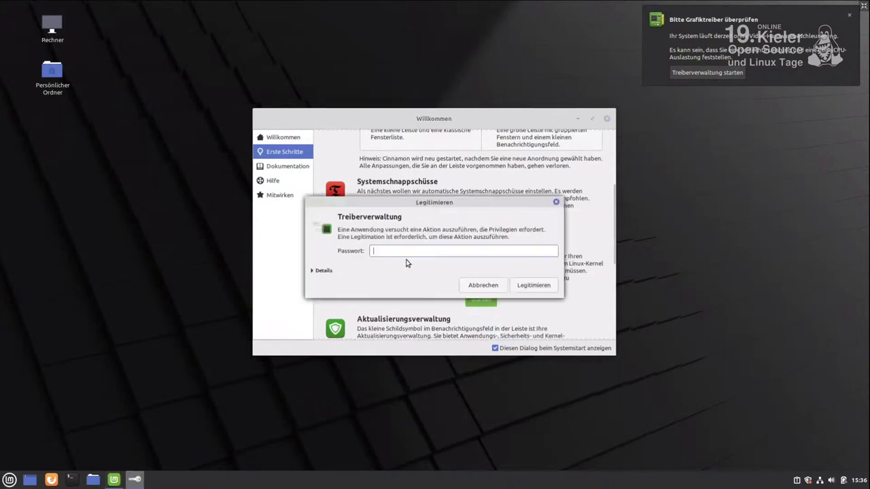
type("••••••••")
key("Return")
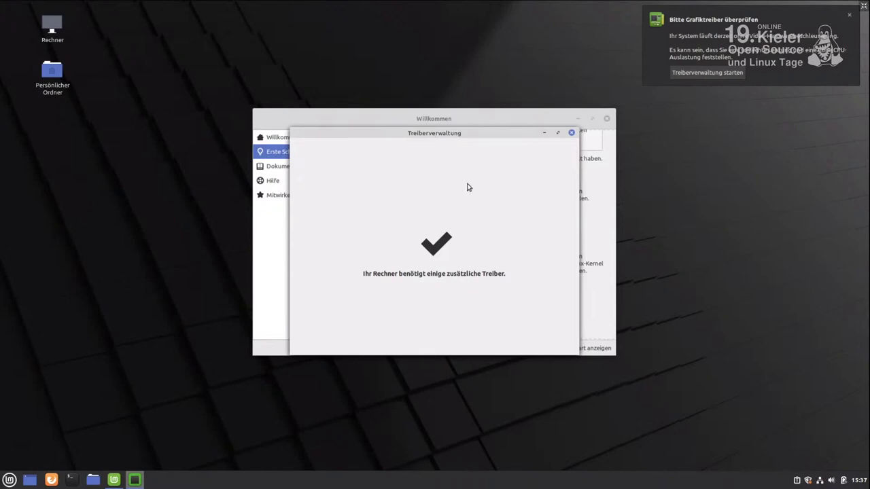
left_click(572, 133)
- Dismiss the driver notification and launch Aktualisierungsverwaltung from the Erste Schritte page
left_click(850, 16)
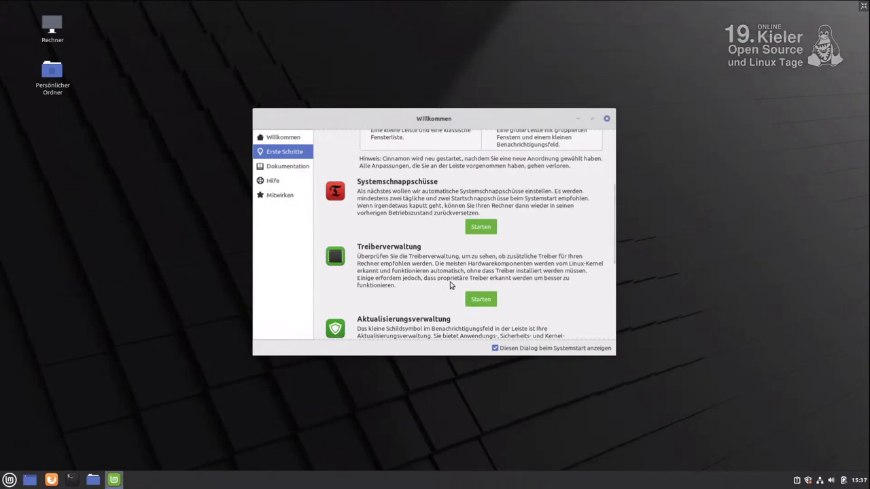
scroll(448, 260, "down", 1)
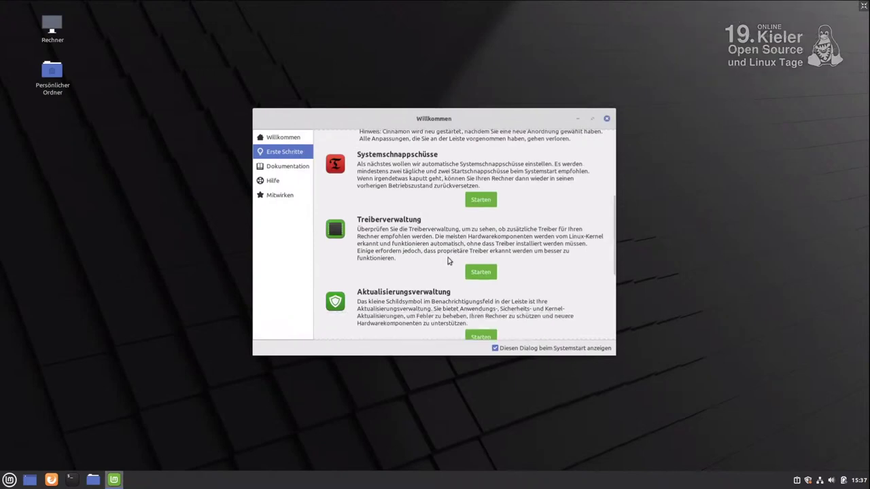
scroll(448, 260, "down", 2)
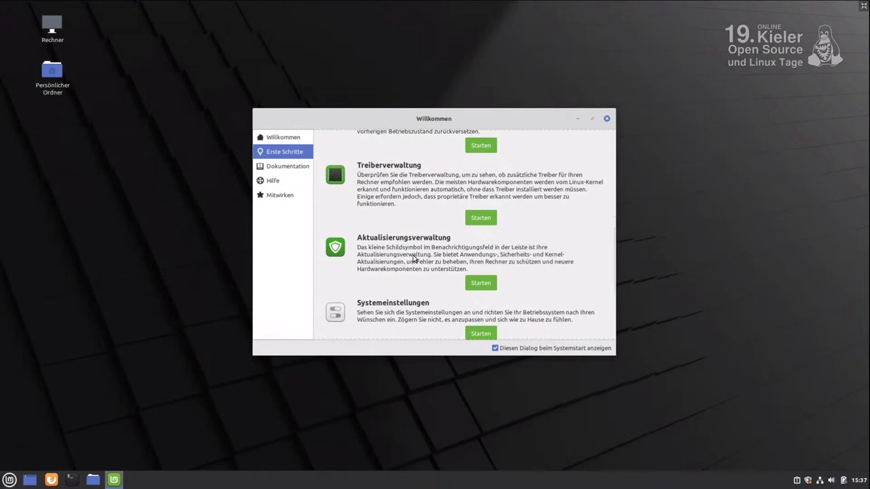
scroll(422, 251, "down", 1)
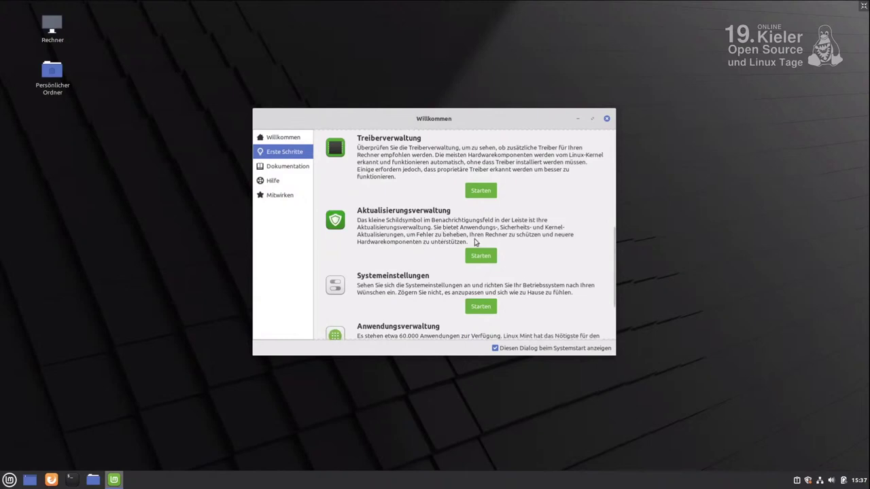
left_click(480, 260)
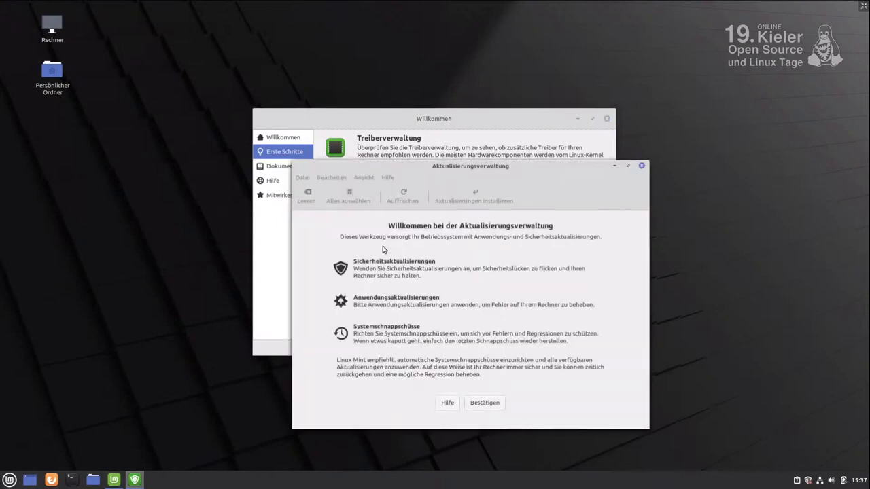
- Confirm the update manager introduction and accept switching to a local mirror server
left_click(485, 403)
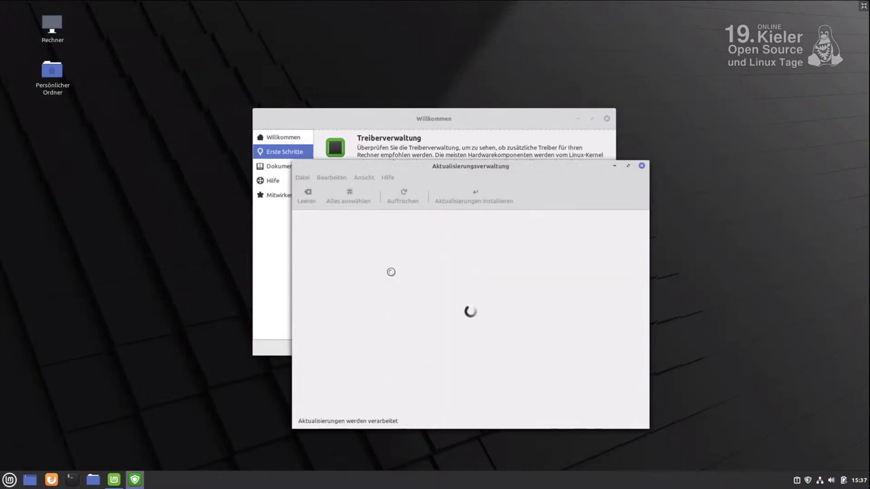
left_click_drag(437, 138, 425, 115)
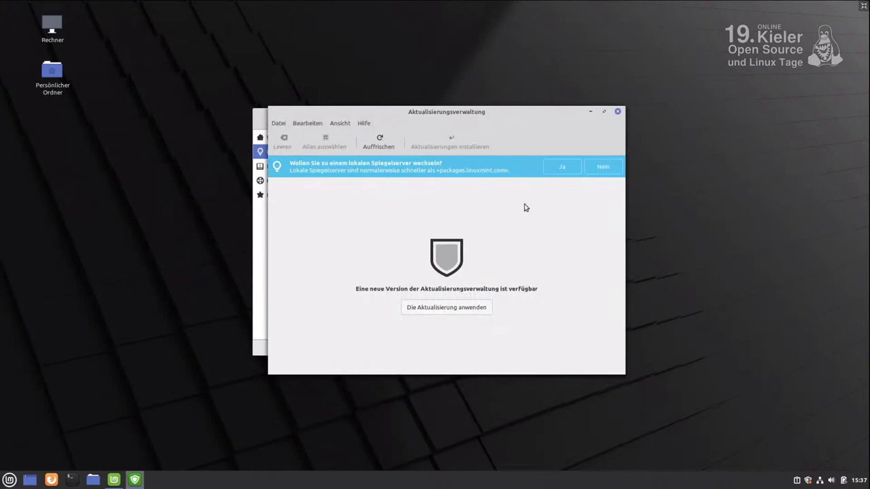
left_click(562, 166)
left_click(564, 167)
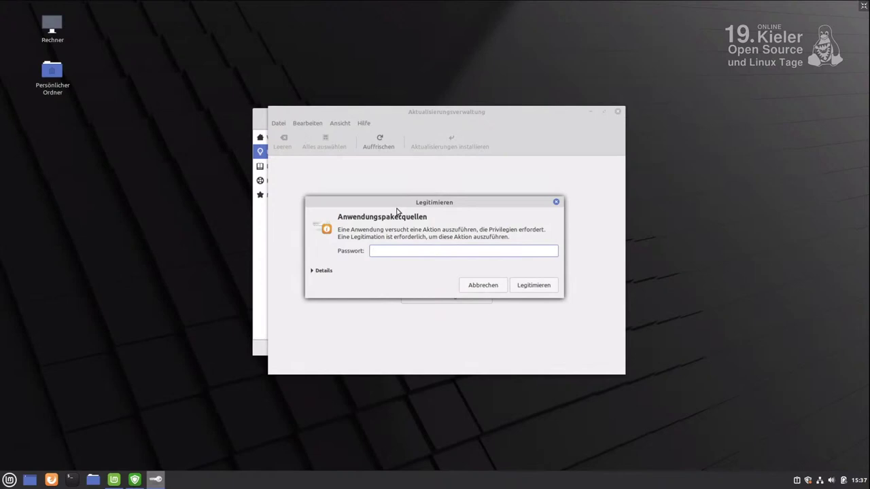
type("••••••••")
left_click(536, 289)
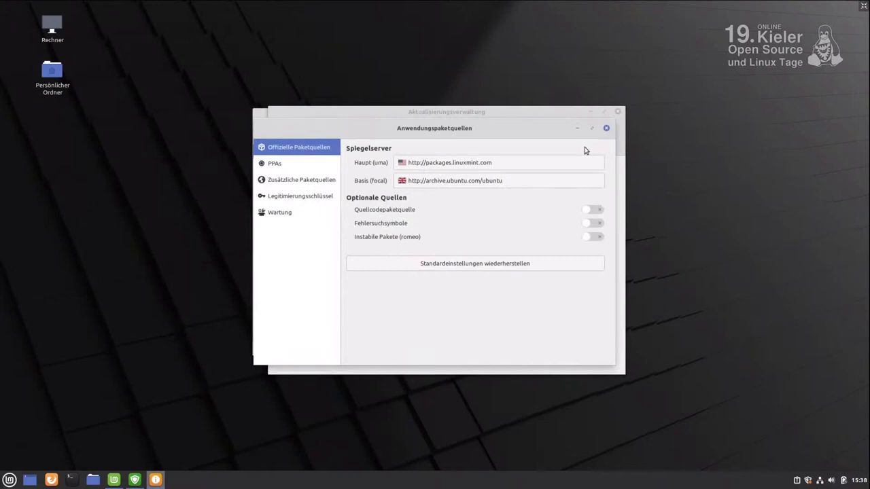
left_click(429, 169)
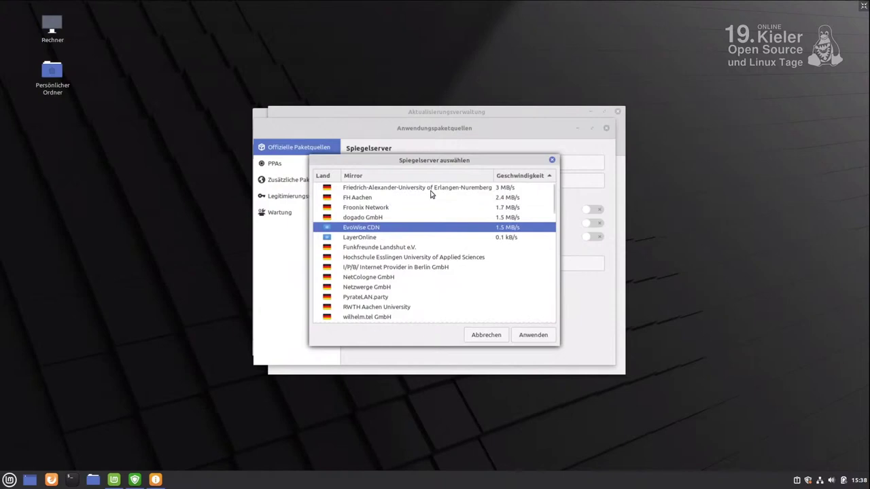
left_click(430, 190)
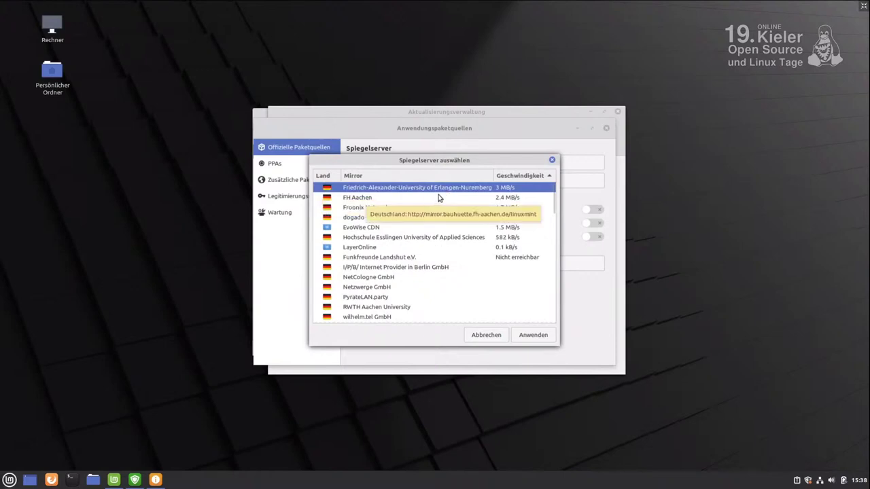
left_click(524, 337)
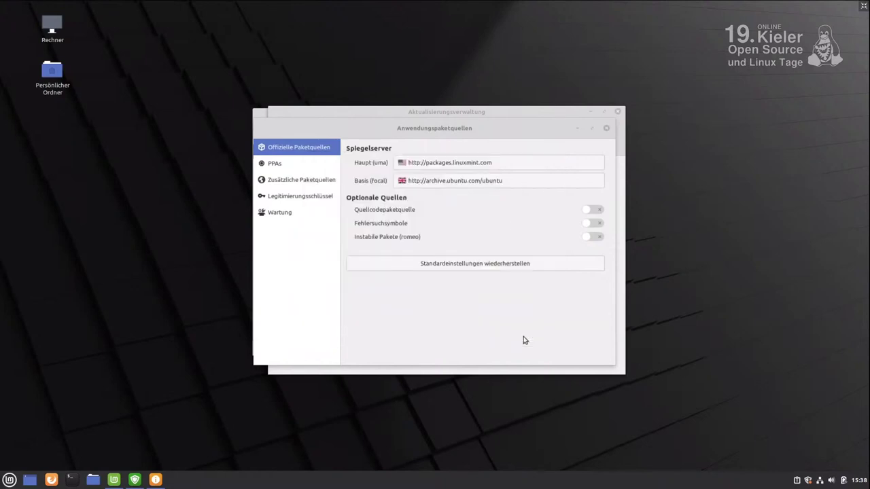
left_click(490, 182)
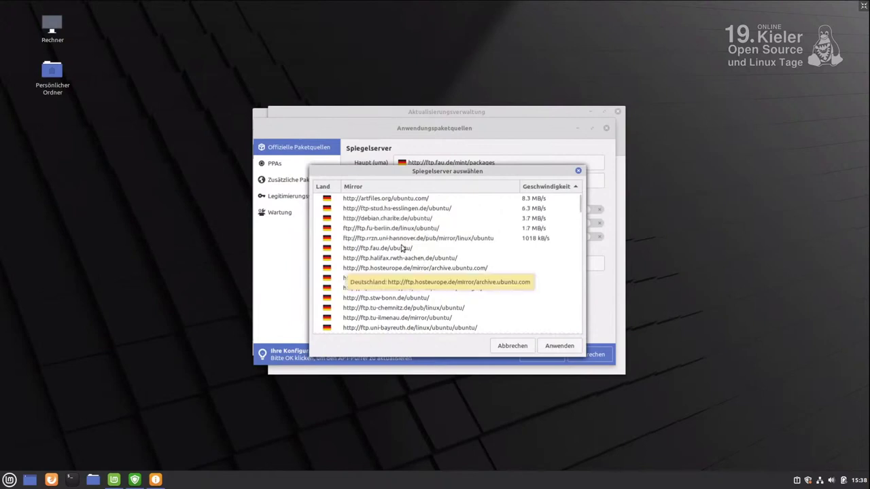
left_click(425, 209)
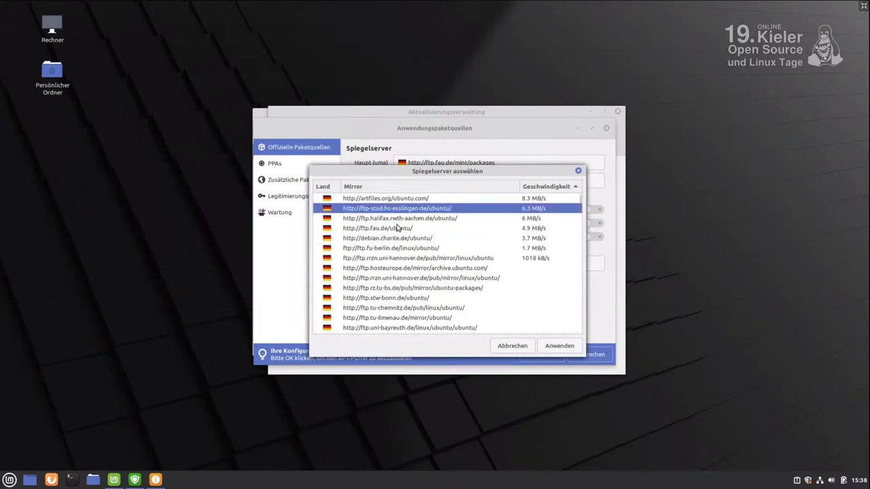
left_click(559, 345)
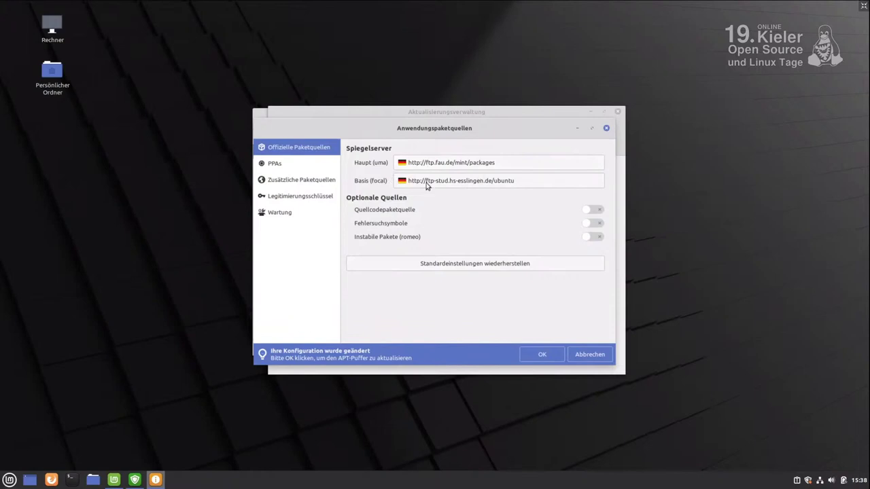
left_click(542, 354)
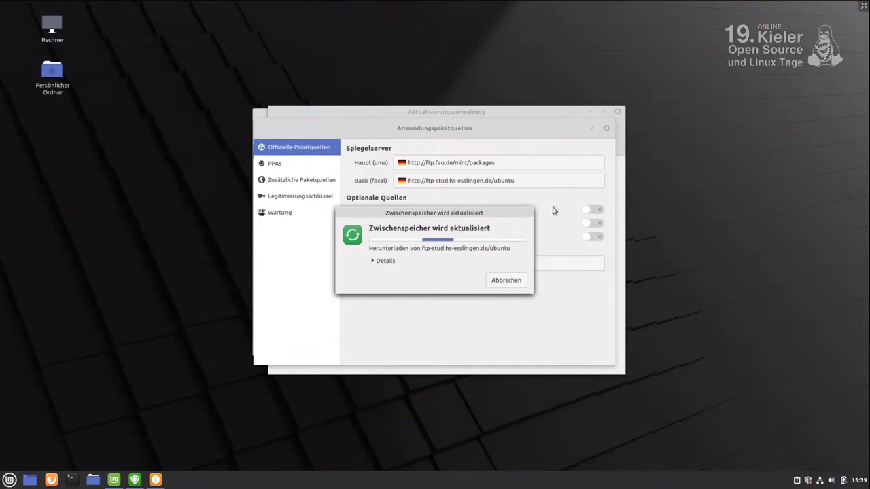
- Close Anwendungspaketquellen and apply the new update manager version with the admin password
left_click(517, 111)
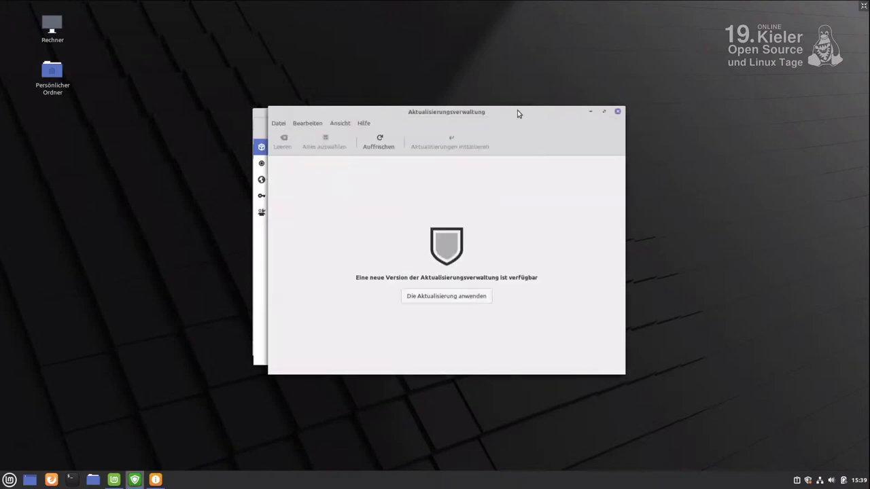
left_click(260, 130)
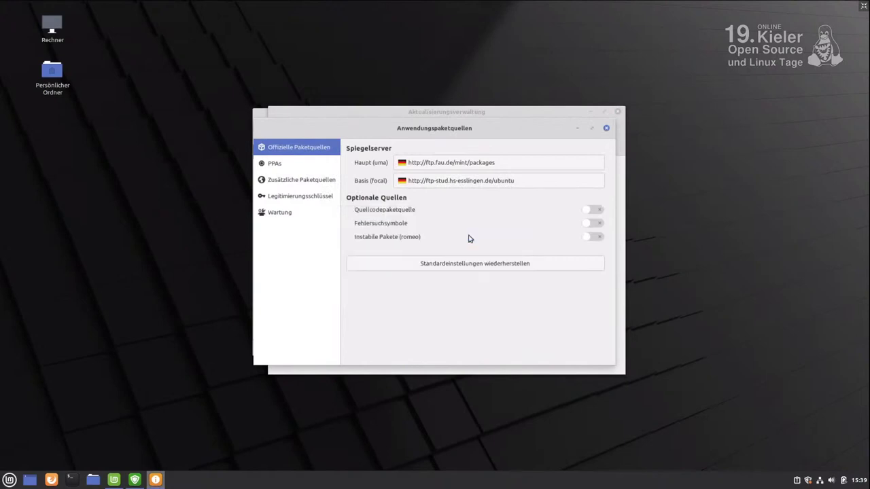
left_click(605, 129)
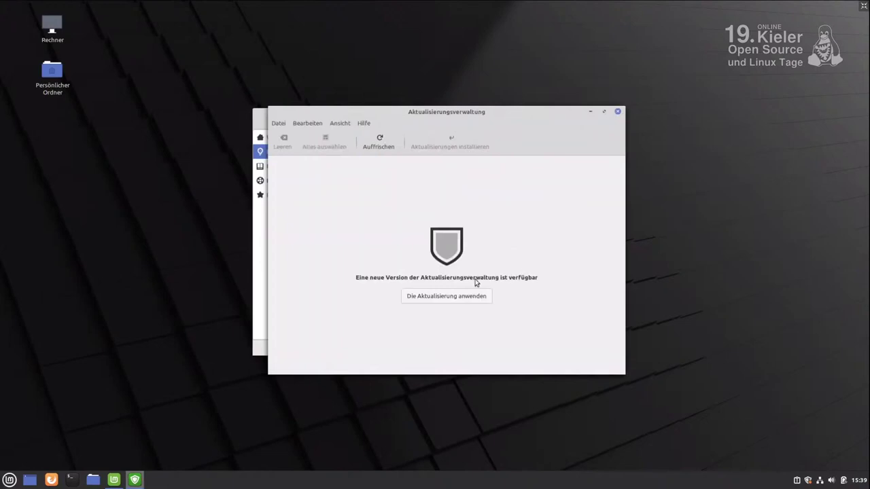
left_click_drag(447, 117, 419, 105)
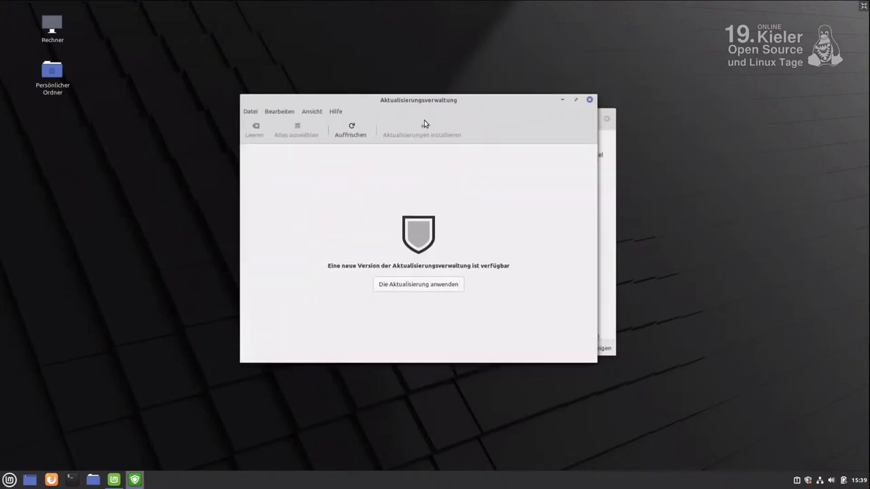
left_click(409, 287)
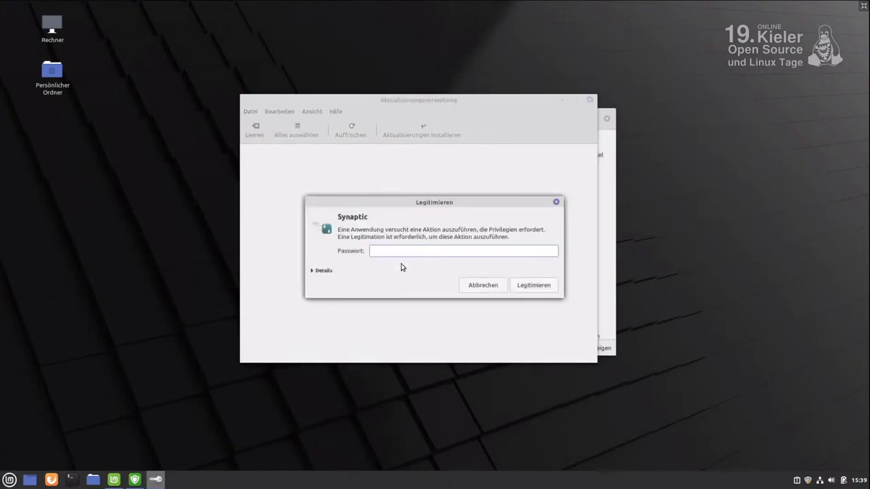
type("*******")
key("Return")
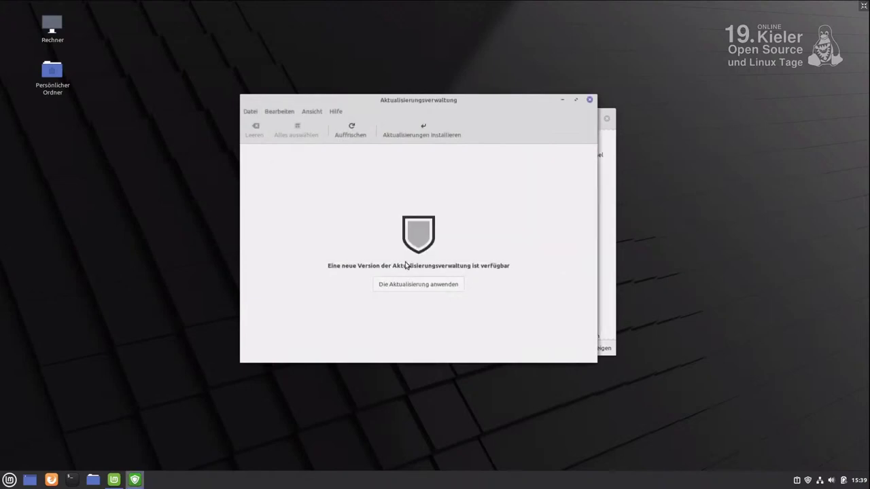
- Review the 74 selected updates (282 MB) and start installing them
left_click(418, 284)
left_click_drag(442, 167, 409, 95)
scroll(440, 229, "down", 2)
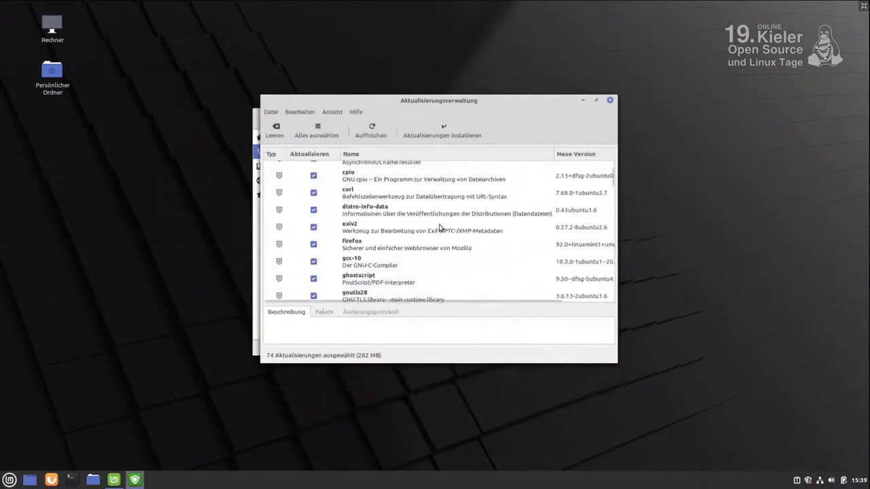
scroll(439, 228, "down", 4)
scroll(439, 227, "down", 10)
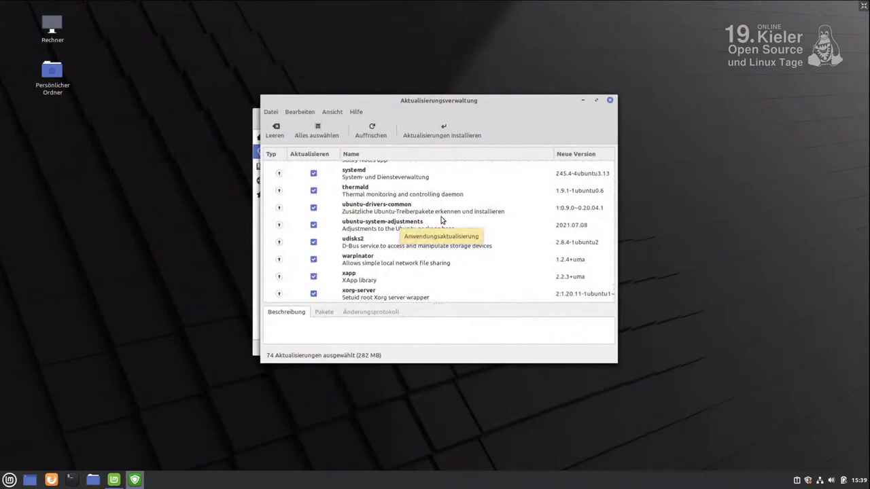
left_click(467, 135)
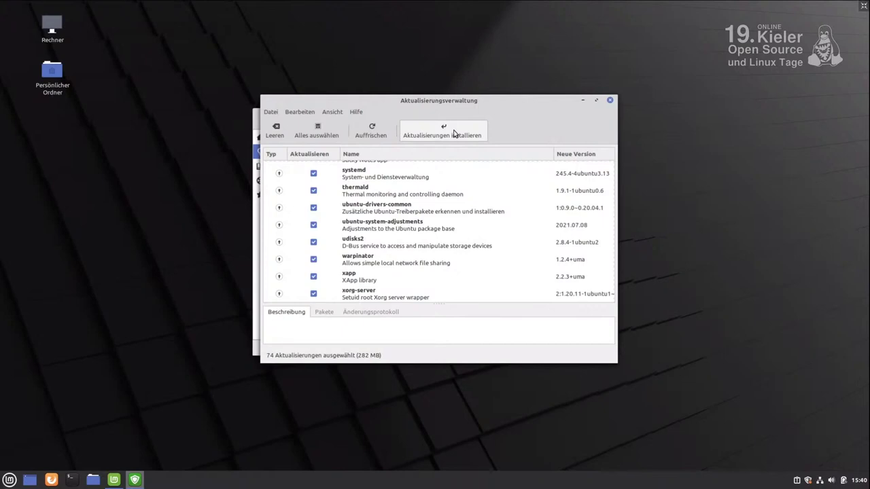
- Open Einstellungen from the Bearbeiten menu, showing auto-refresh after 10 minutes, then every 2 hours
left_click(298, 116)
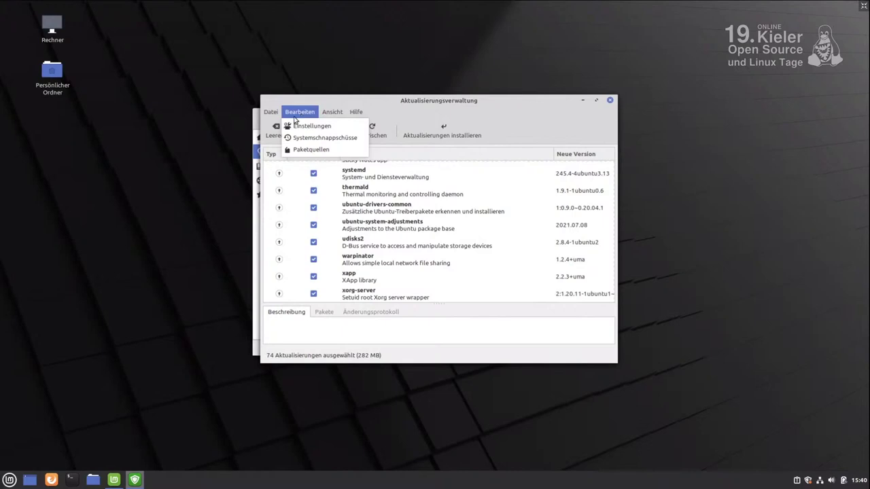
key("Left")
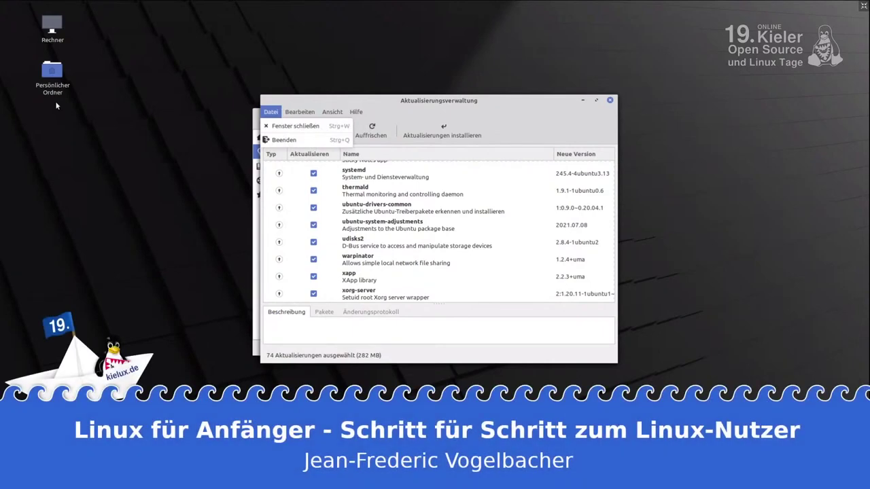
left_click(311, 113)
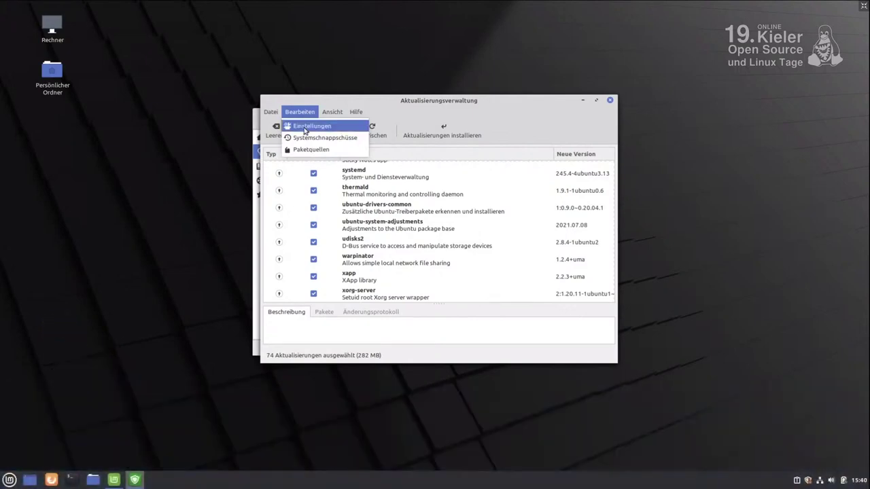
left_click(305, 128)
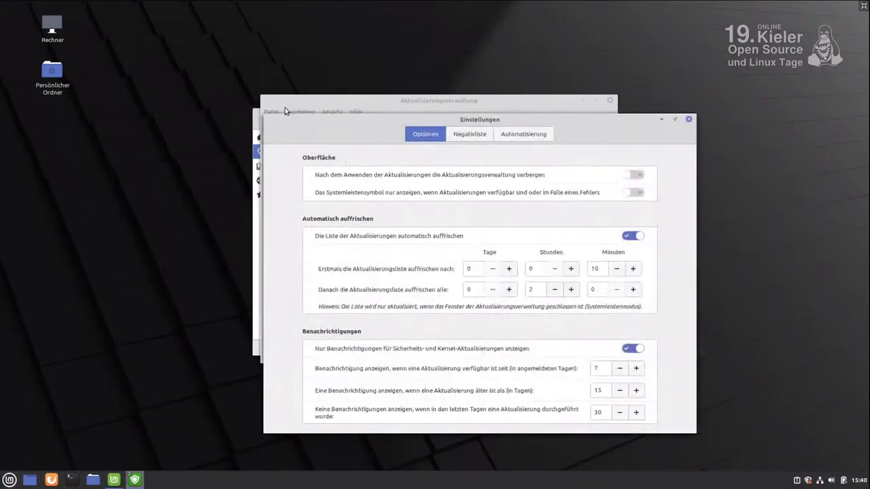
- Turn on automatic updates under Automatisierung, authenticating with the administrator password
left_click(534, 138)
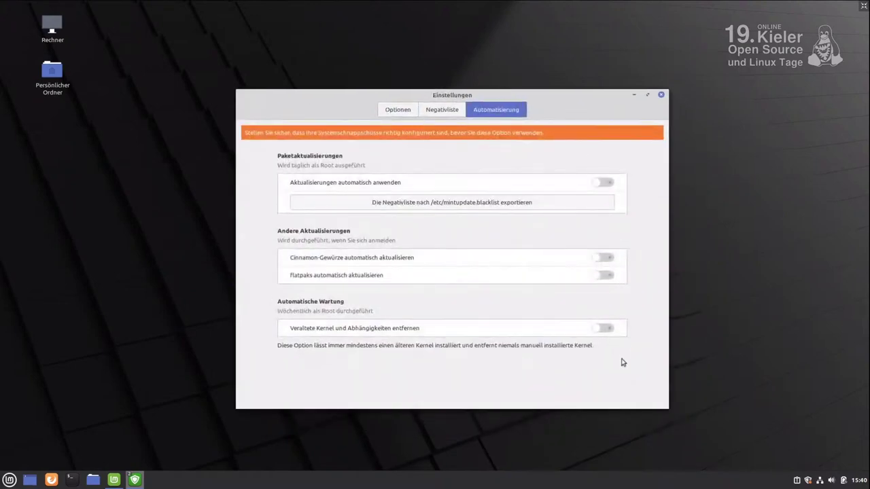
left_click(603, 184)
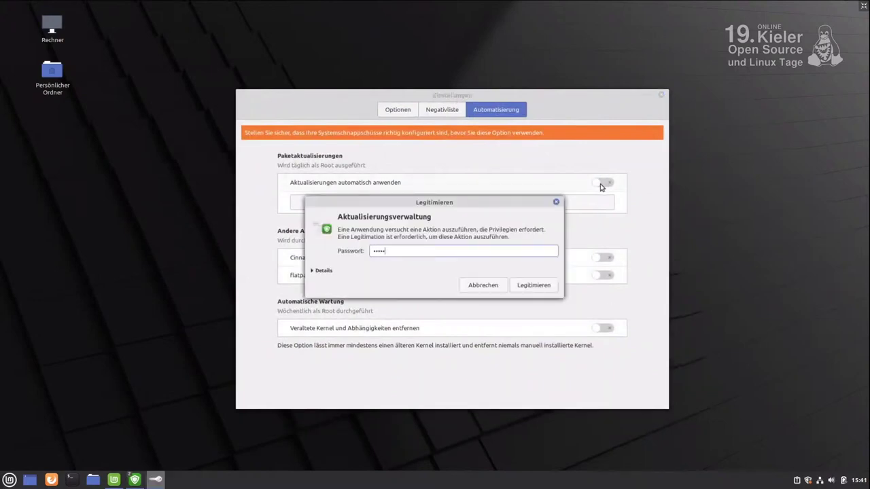
type("••••••••")
left_click(534, 286)
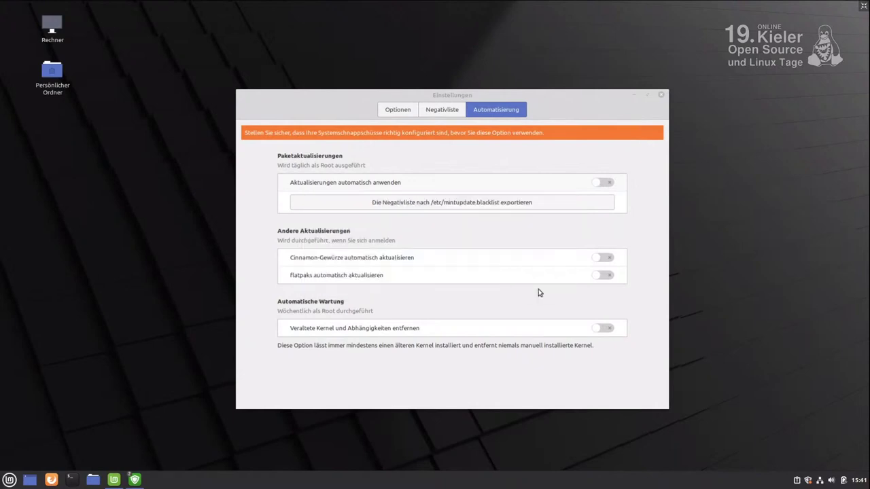
- Enable Cinnamon spice and Flatpak auto-updates and obsolete-kernel removal, then close the settings
left_click(598, 262)
left_click(603, 276)
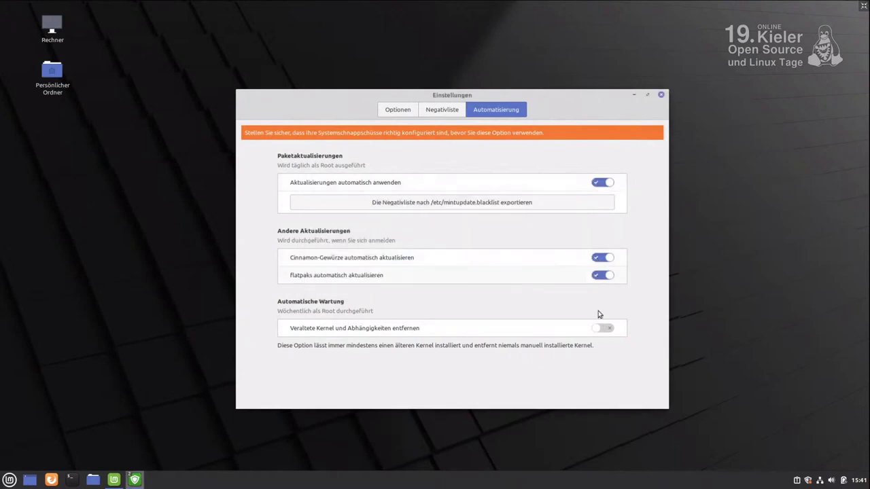
left_click(602, 330)
left_click(661, 95)
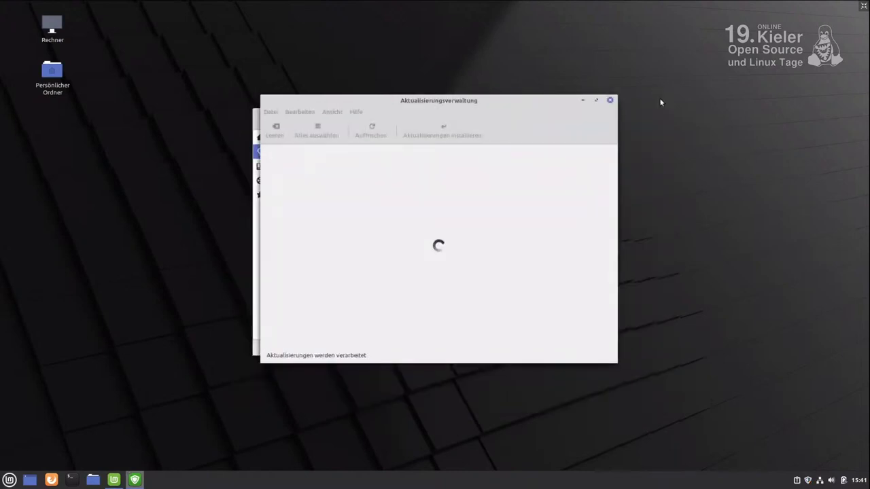
- Close Update Manager and launch a maximised Systemeinstellungen from the Willkommen page
left_click(610, 101)
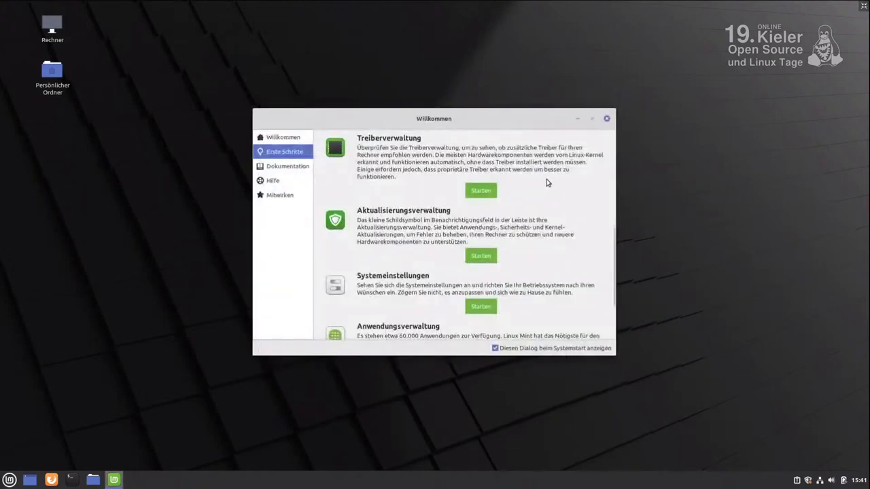
scroll(518, 213, "down", 2)
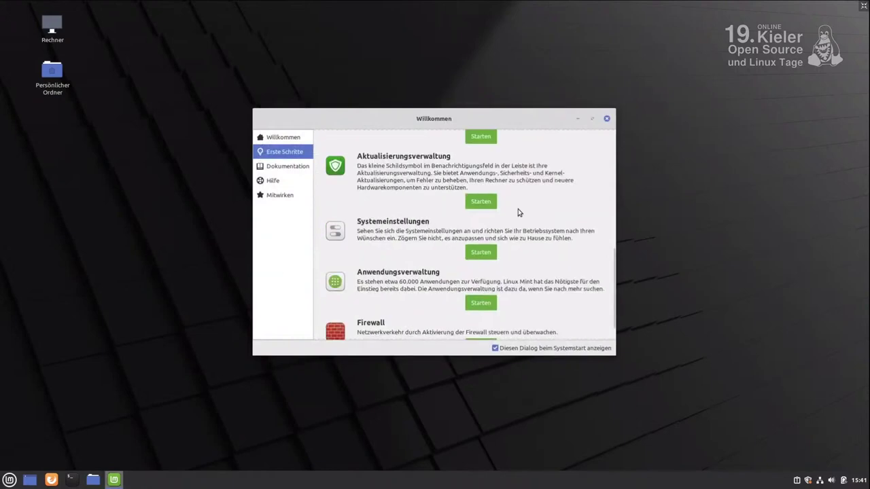
left_click(477, 252)
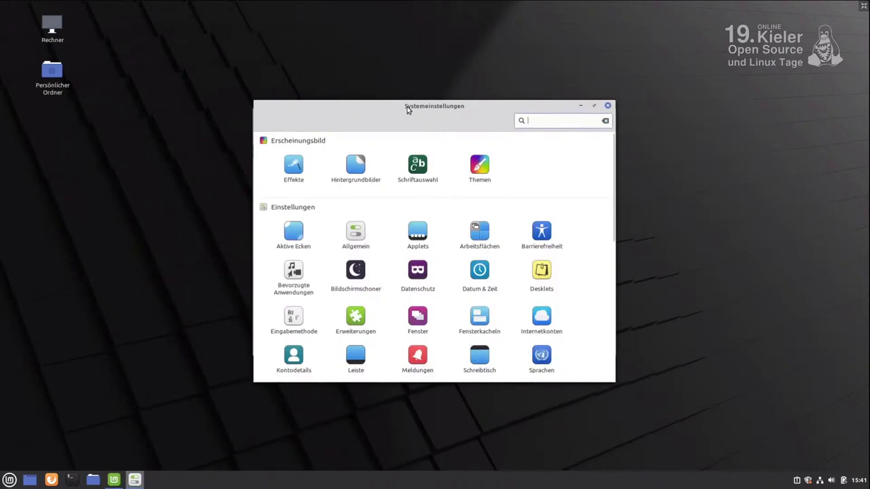
double_click(408, 110)
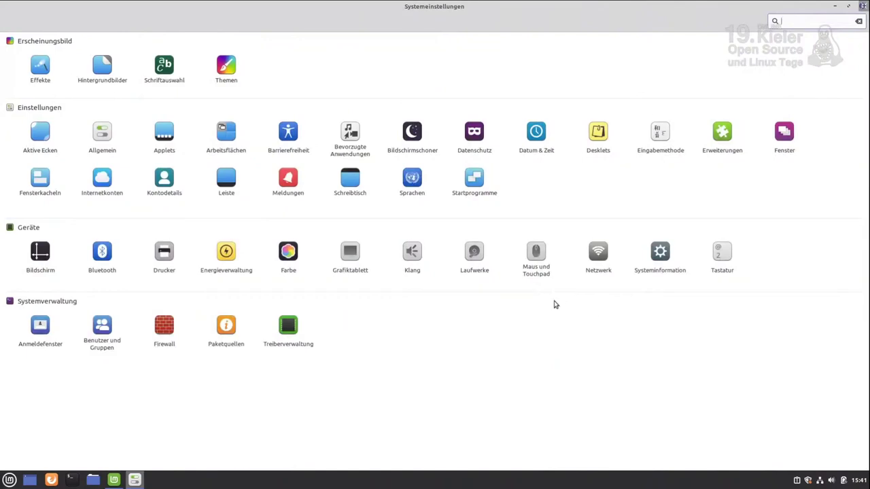
left_click(170, 252)
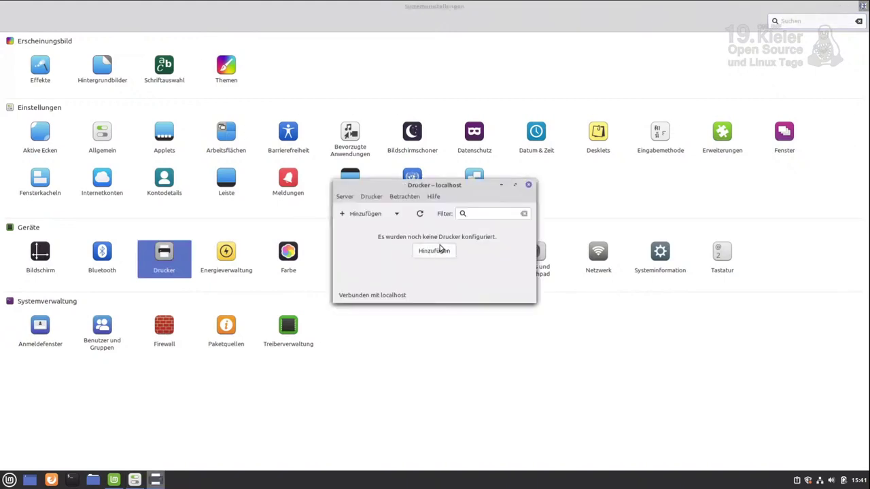
left_click(427, 255)
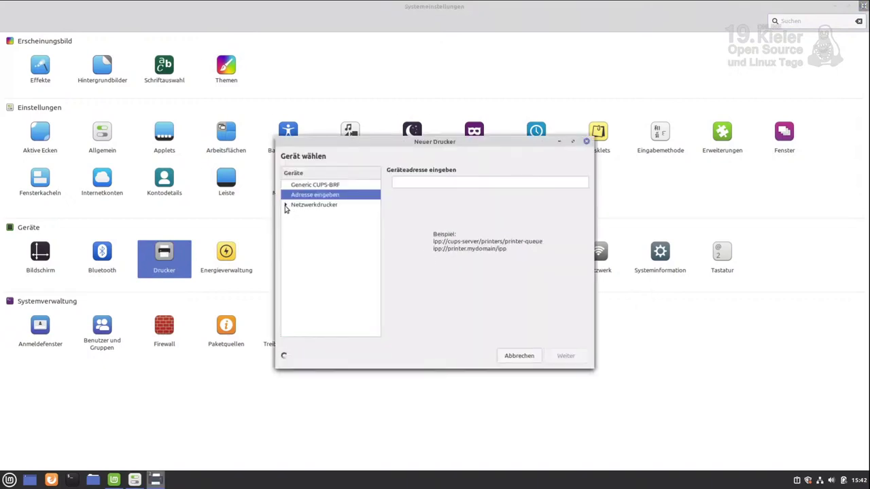
left_click(285, 207)
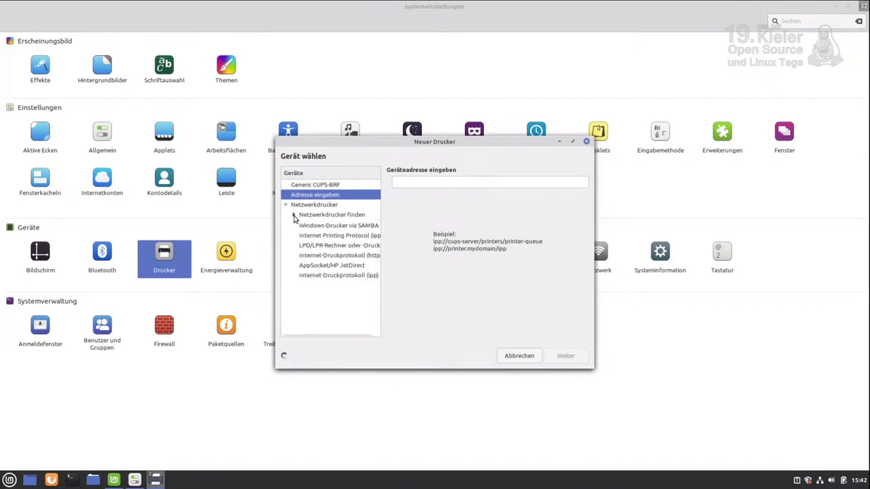
left_click(295, 215)
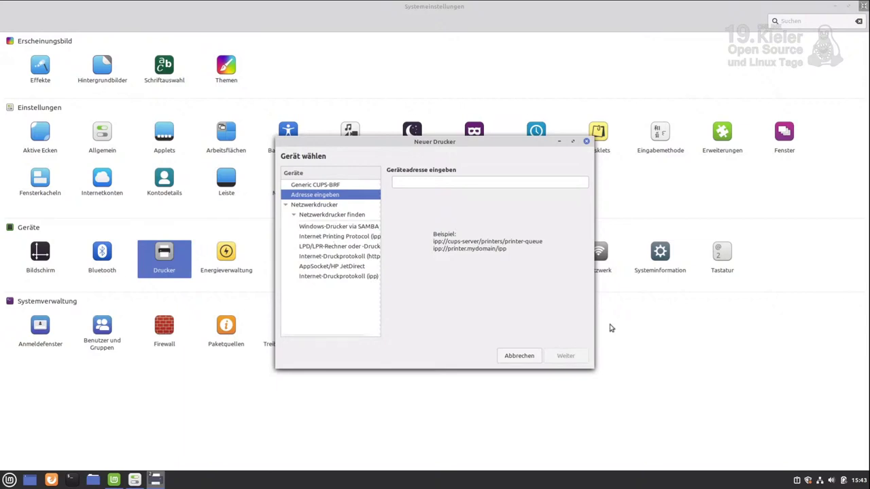
left_click(520, 357)
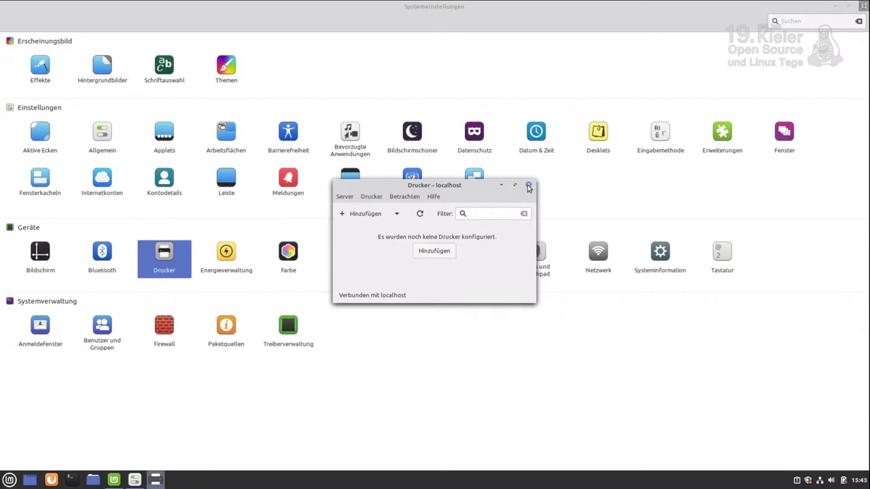
left_click(528, 186)
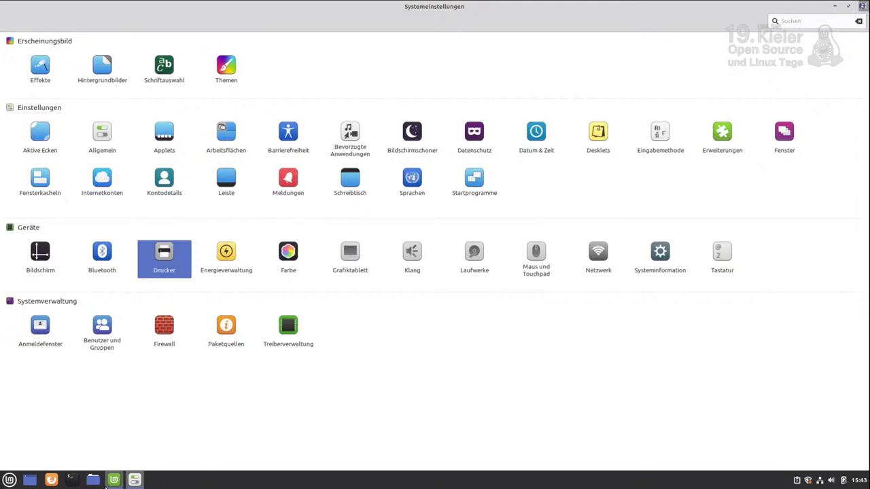
- Bring the Willkommen welcome screen back up and close it
left_click(109, 484)
scroll(401, 229, "down", 2)
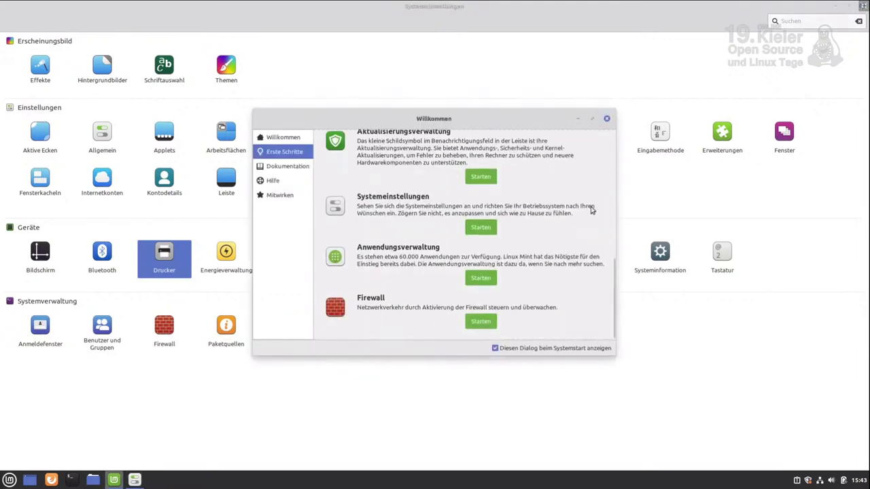
left_click(607, 119)
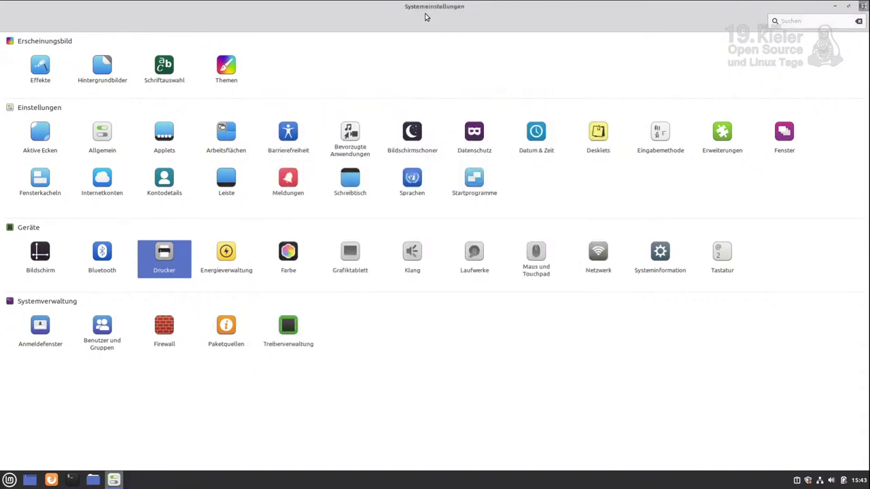
- Switch the firewall on with profile Zuhause, review its rules, and close the window
left_click(167, 331)
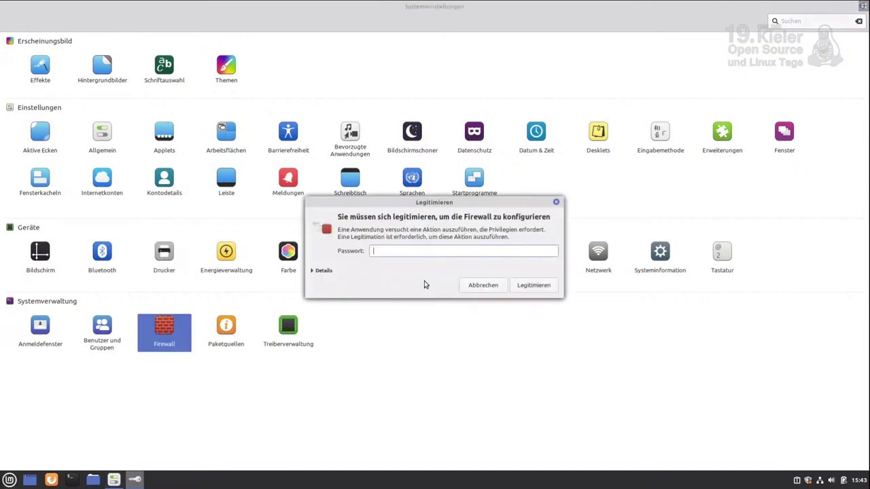
key("Return")
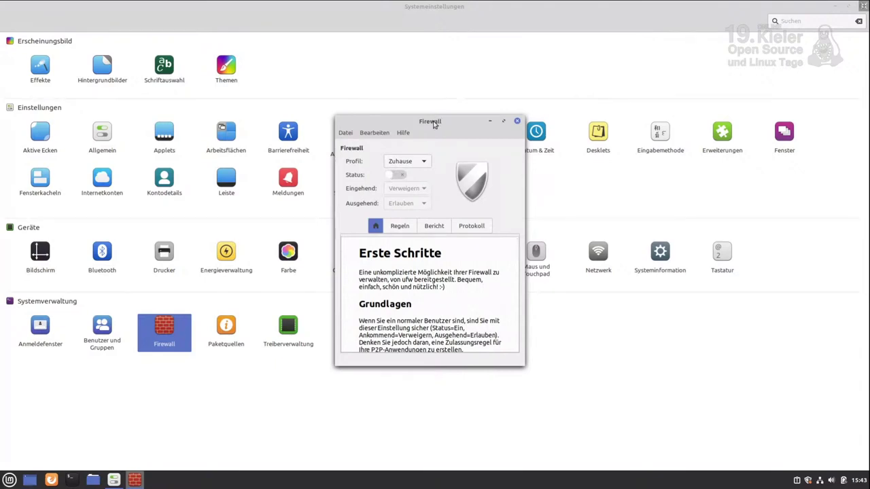
left_click(394, 176)
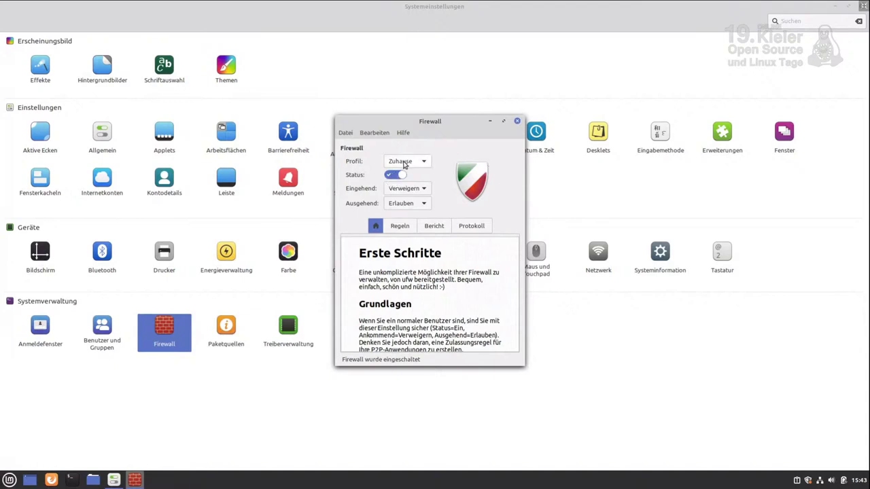
left_click(408, 163)
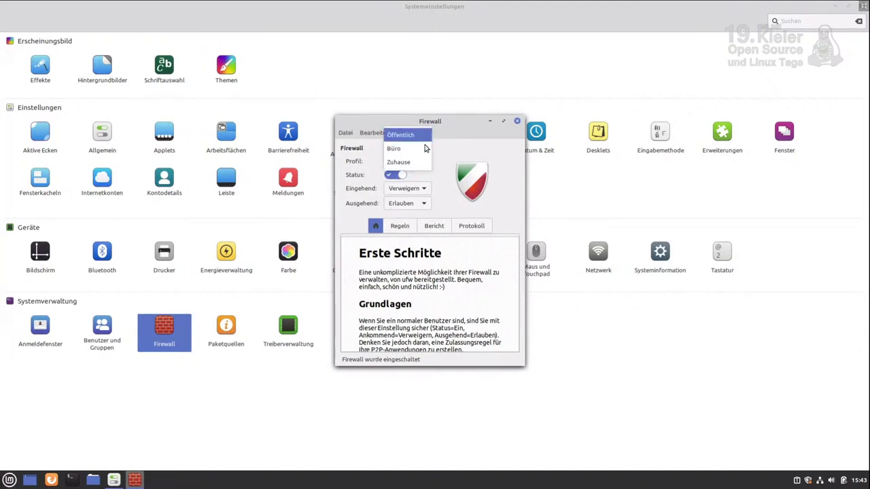
left_click(451, 144)
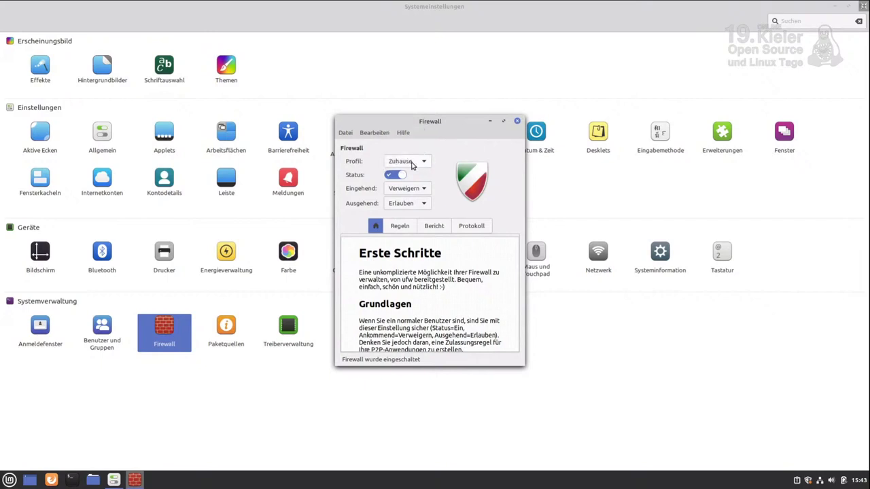
left_click(401, 227)
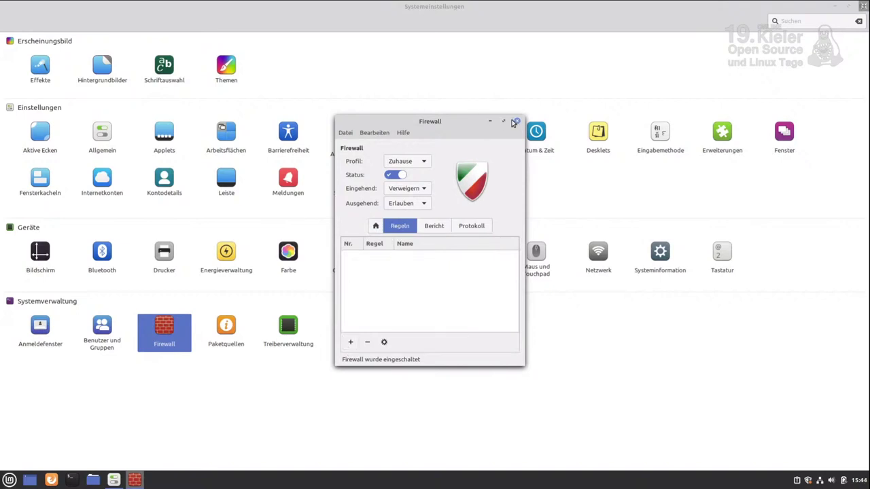
left_click(515, 122)
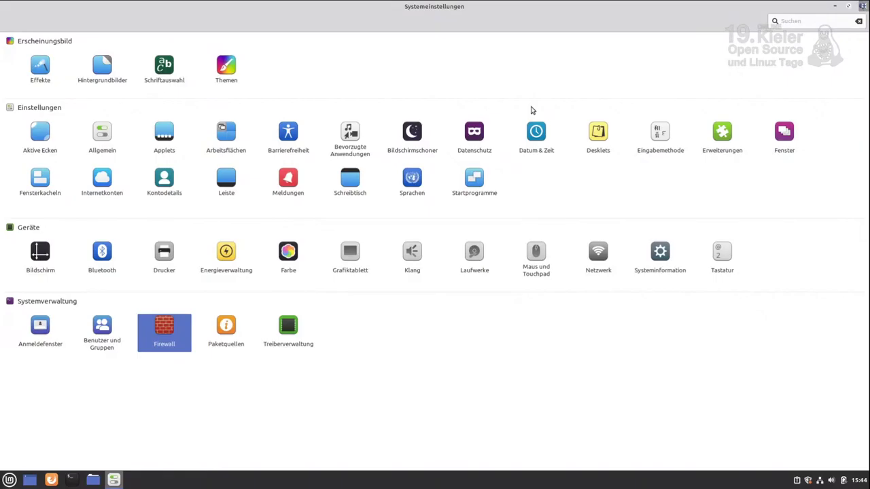
- Close Systemeinstellungen and launch Anwendungsverwaltung by searching 'an' in the Mint menu
key("alt+F4")
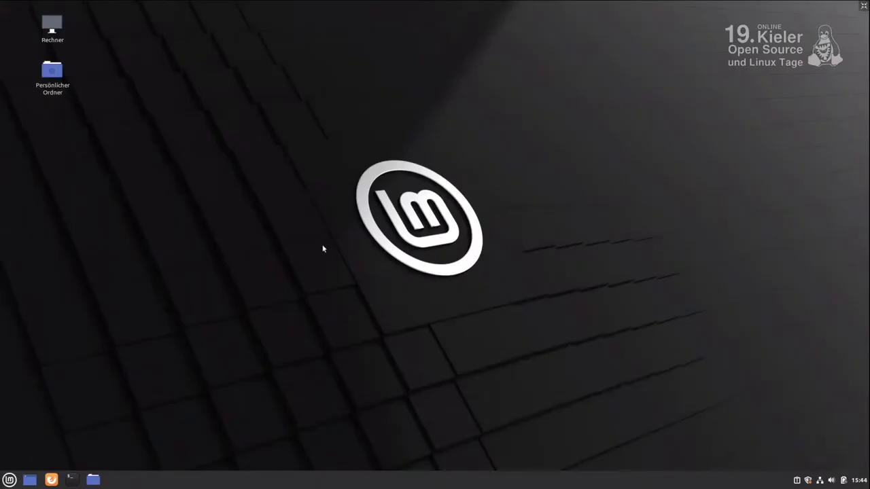
left_click(13, 477)
type("an")
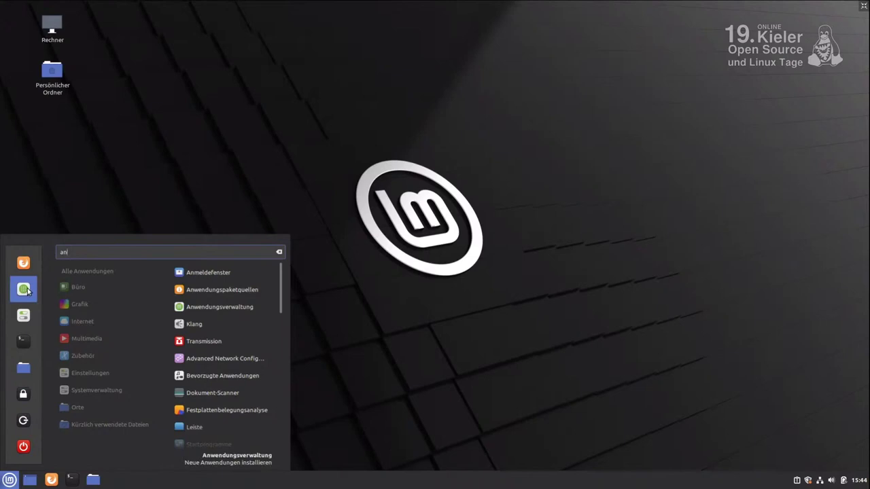
left_click(195, 308)
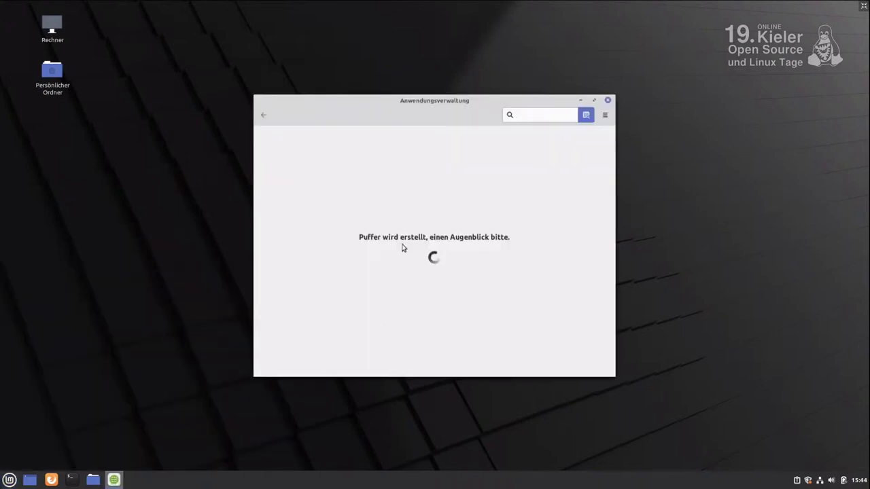
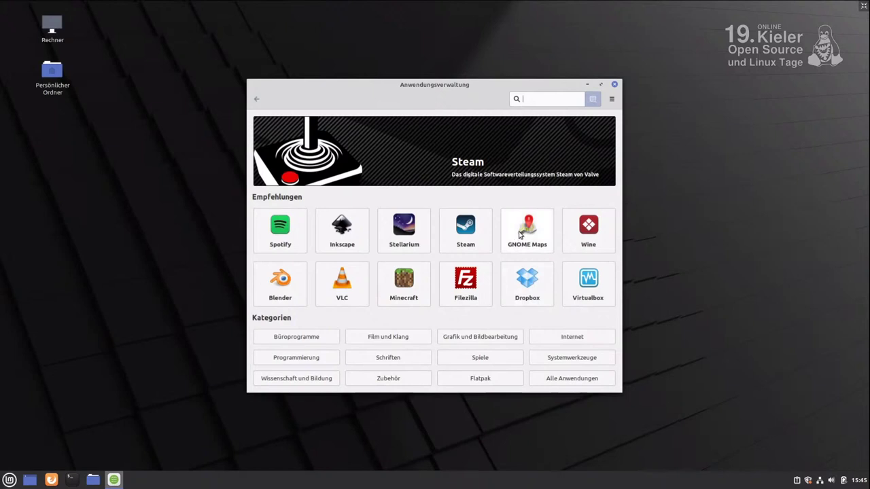
- Install GNOME Maps with the admin password, then return to the overview and close the Software Manager
left_click(520, 235)
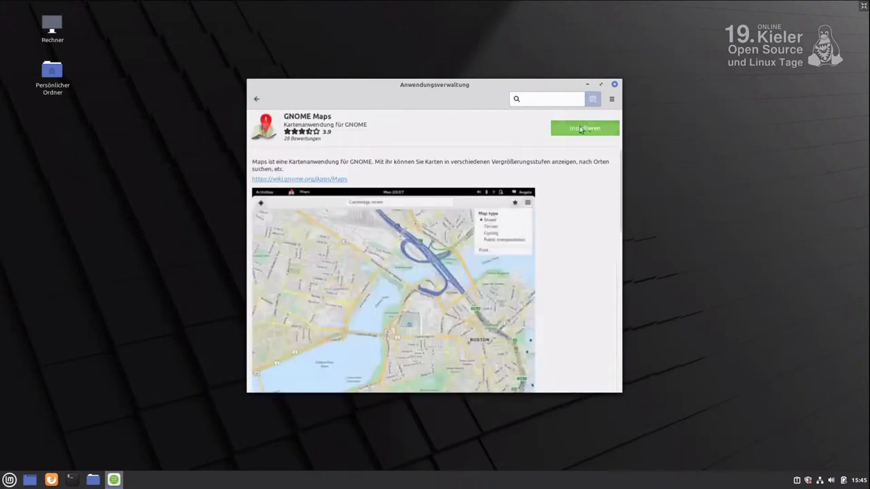
left_click(589, 132)
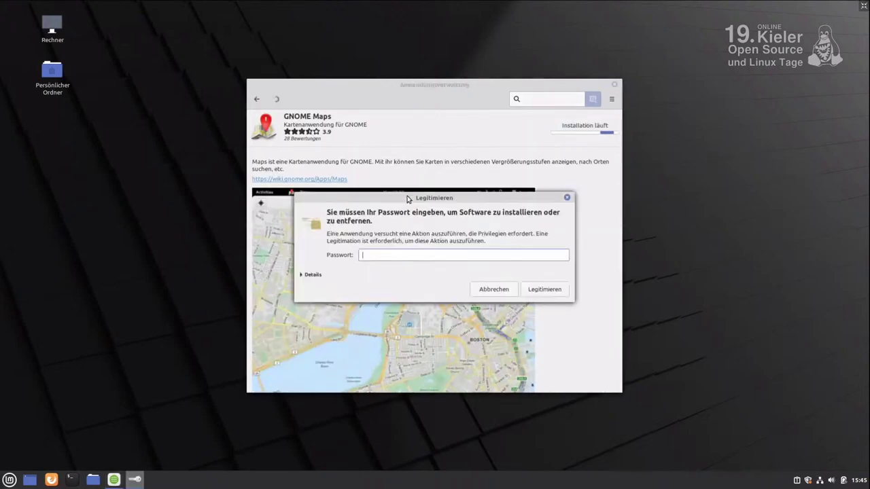
type("••••••••")
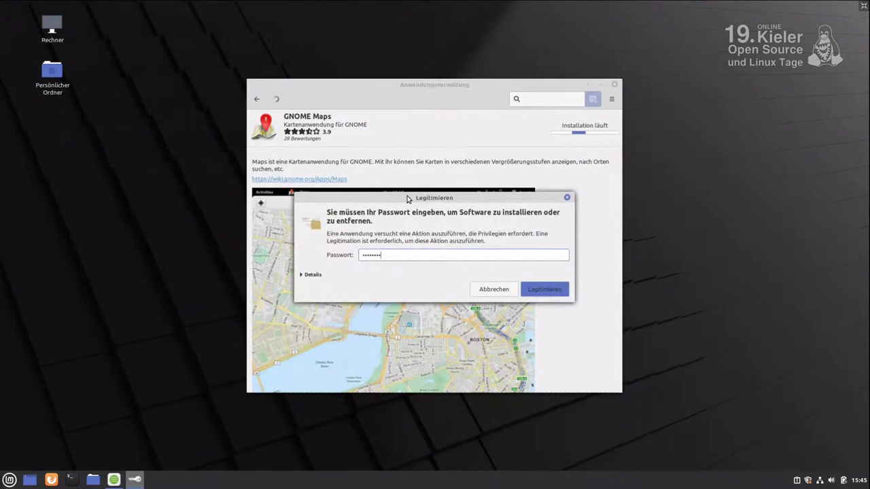
key("Return")
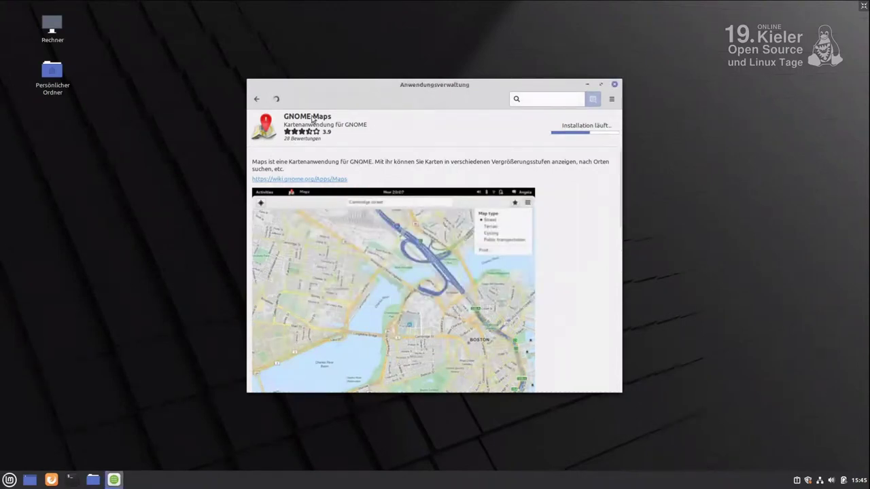
left_click(257, 99)
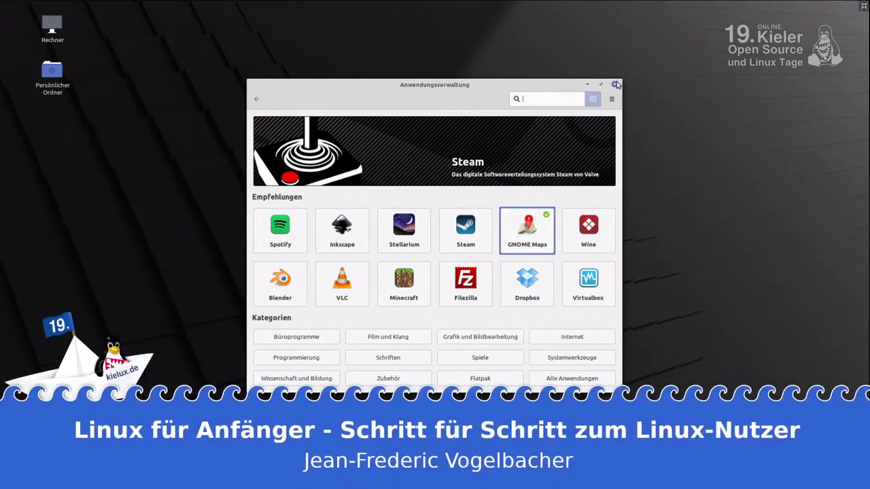
left_click(615, 84)
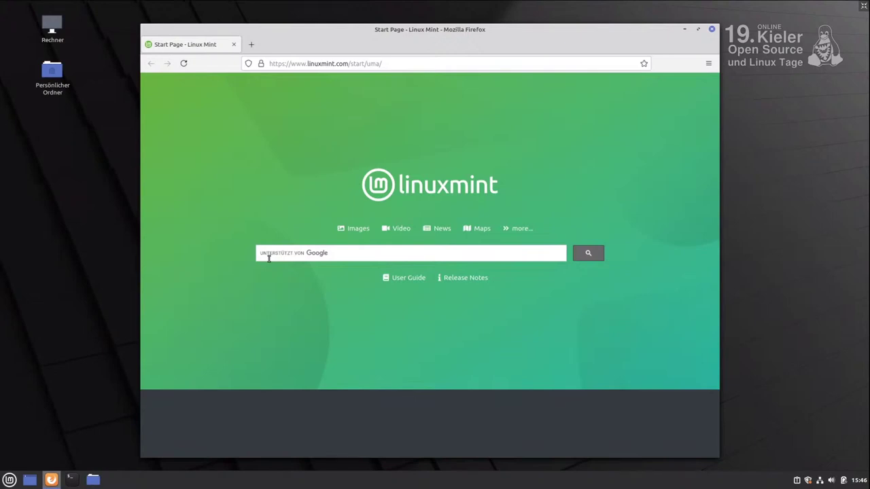
- Select the linuxmint.com/start/uma address in Firefox's address bar
left_click(352, 63)
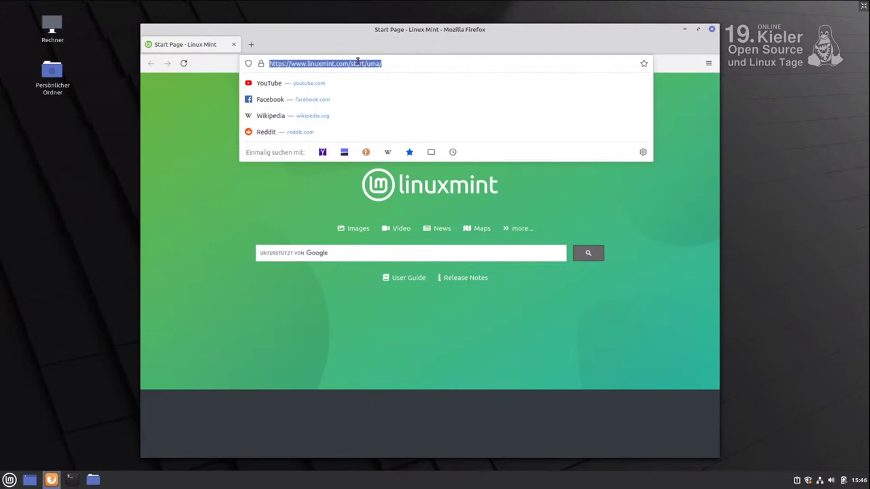
- Go to chrome.com, download the 64-bit Chrome .deb package and open it with GDebi
type("chrom")
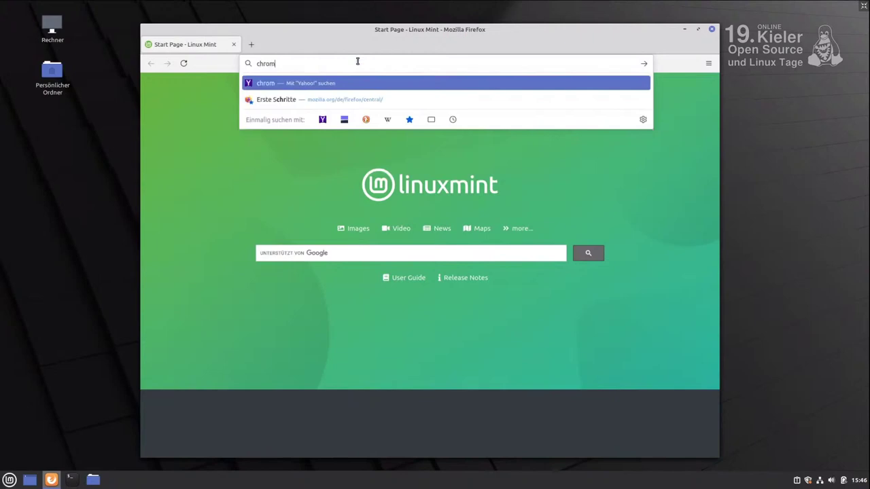
type("e")
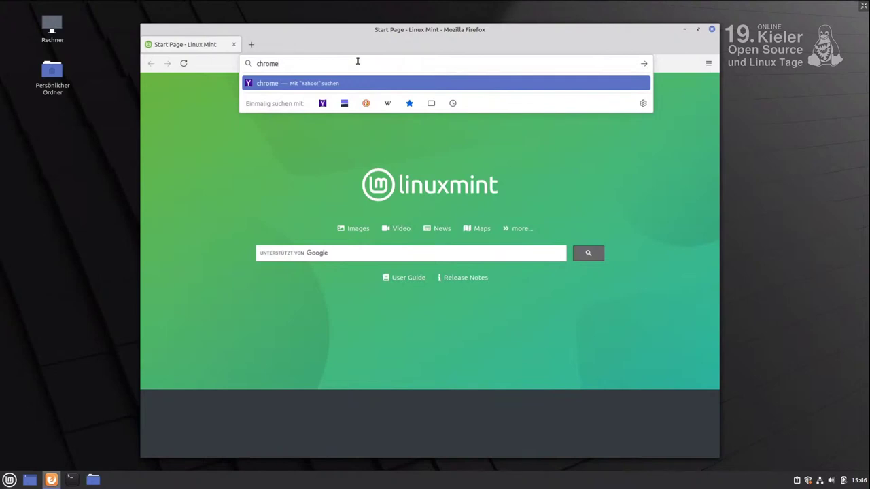
type(".com")
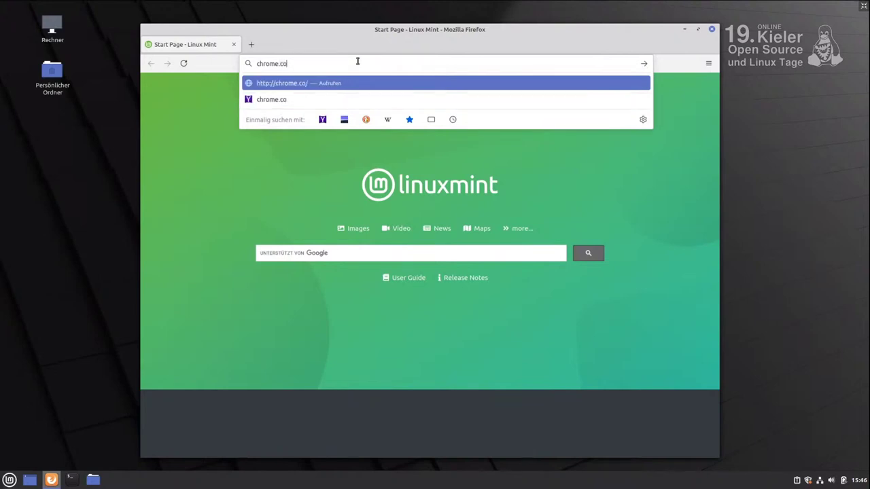
key("Return")
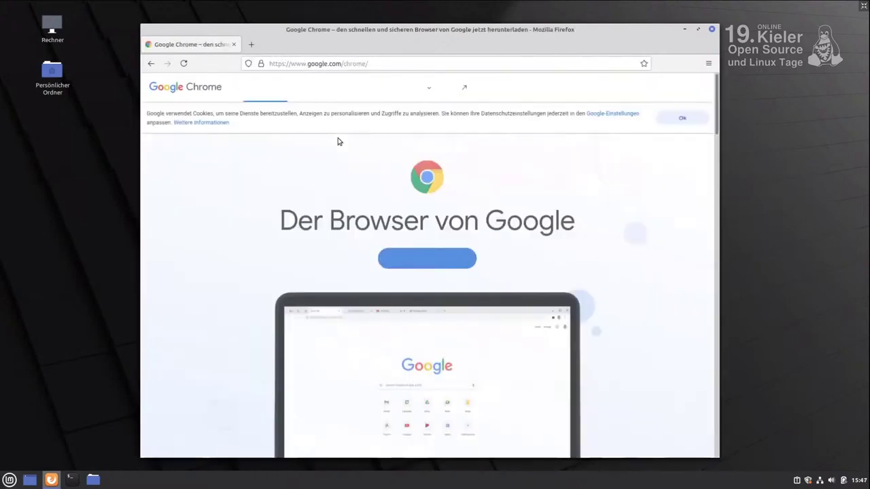
left_click(429, 257)
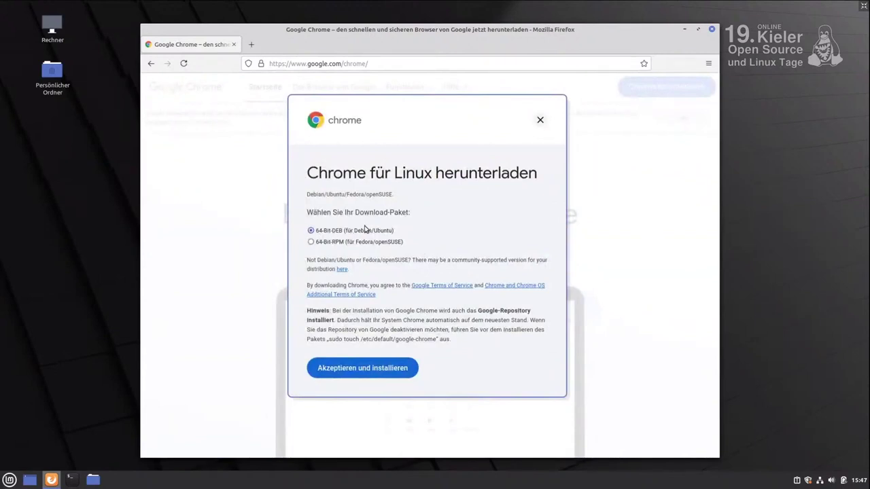
left_click(361, 370)
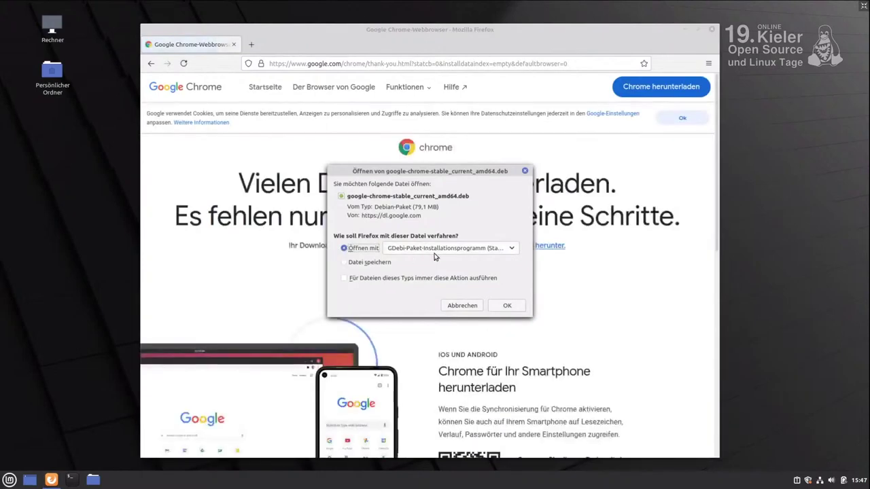
left_click(506, 306)
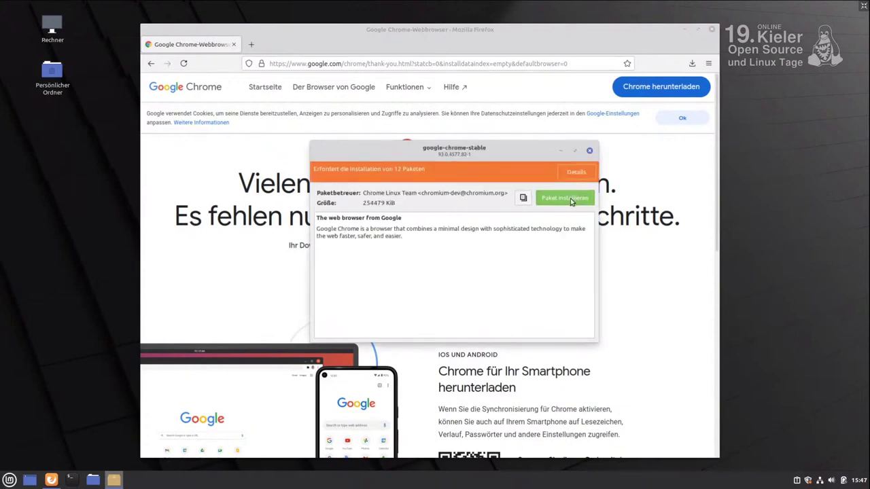
- Close the GDebi installer without installing Chrome, and close Firefox
left_click(590, 152)
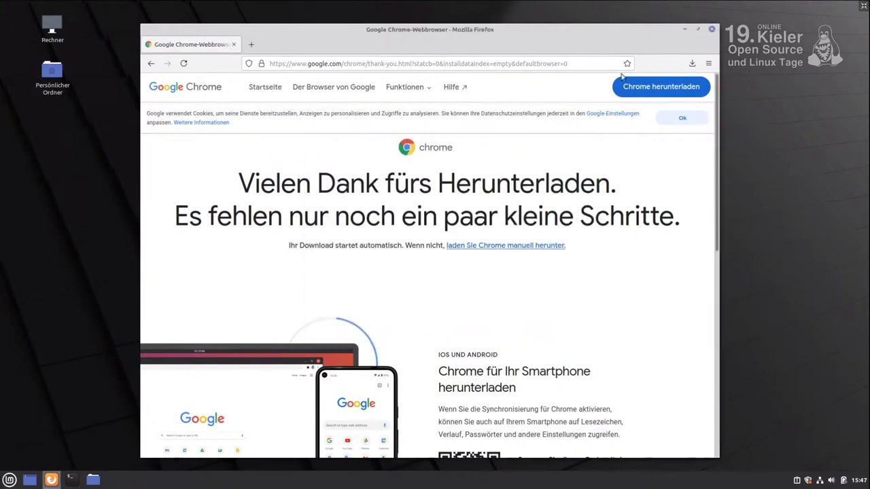
left_click(711, 29)
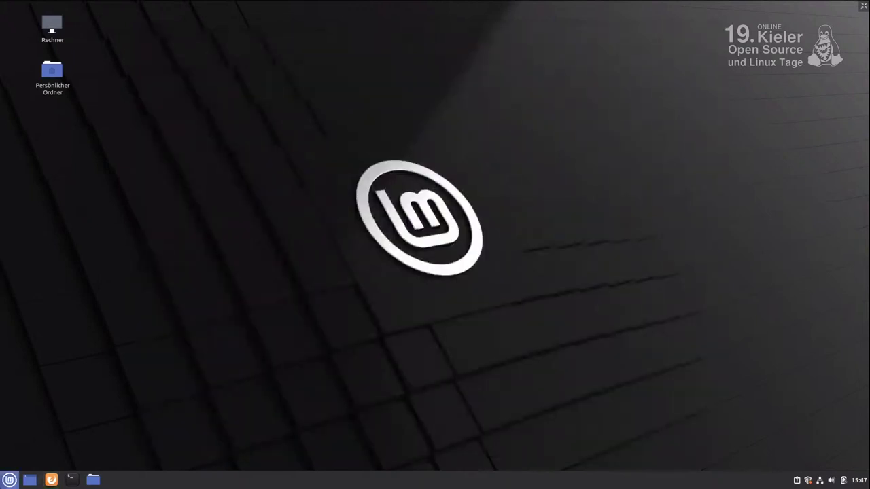
left_click(9, 481)
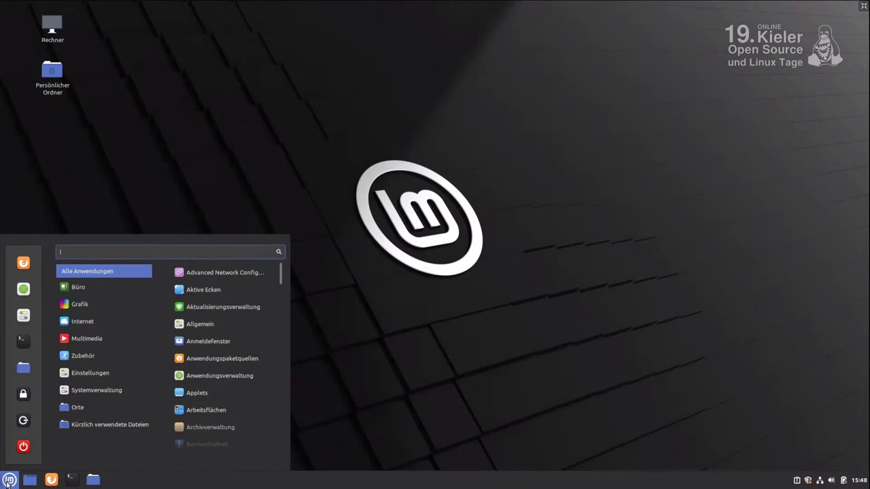
- Search the Mint menu for 'onlin' and launch Internetkonten
type("onlin")
key("Down")
key("Down")
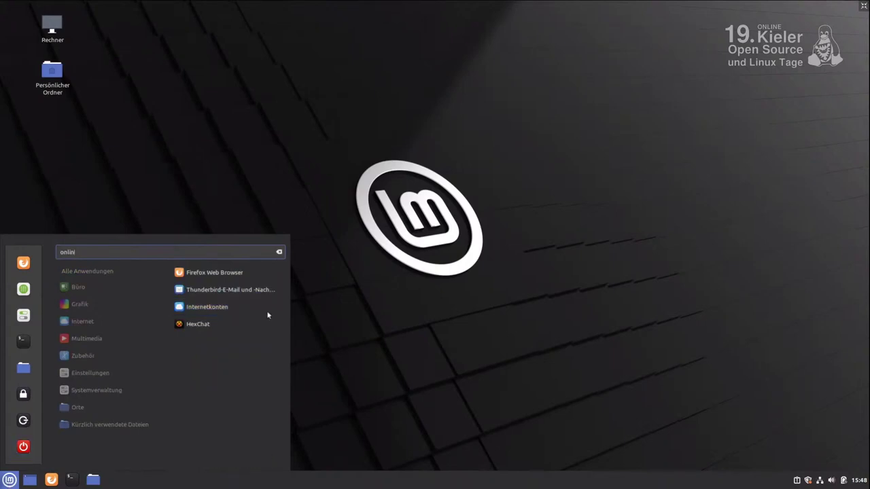
left_click(211, 309)
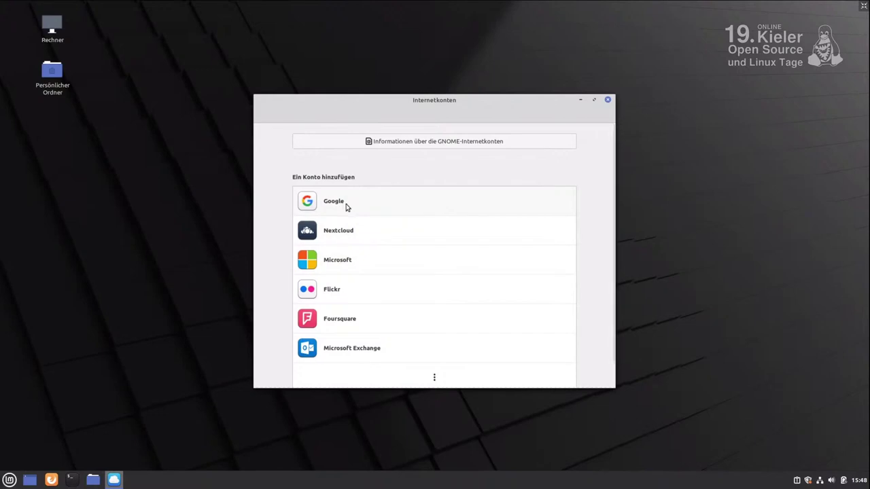
- Start and cancel adding a Google account, search the menu for 'kale', then close Internetkonten
left_click(346, 205)
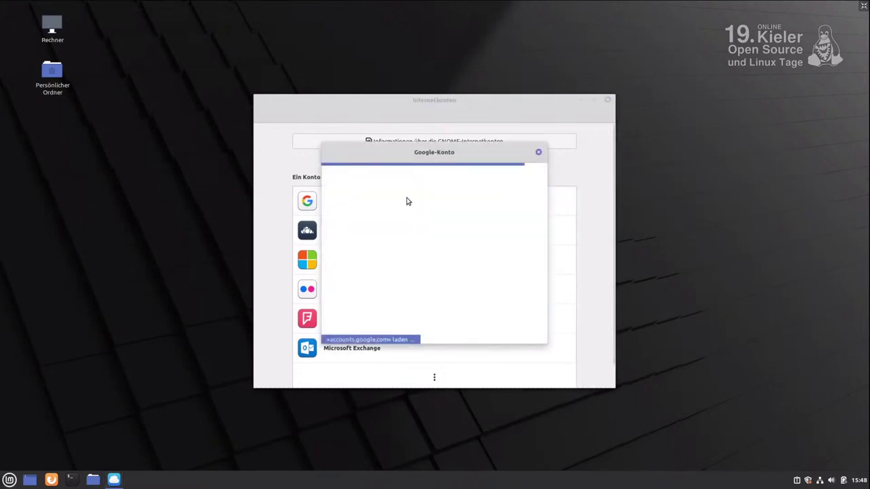
left_click(537, 155)
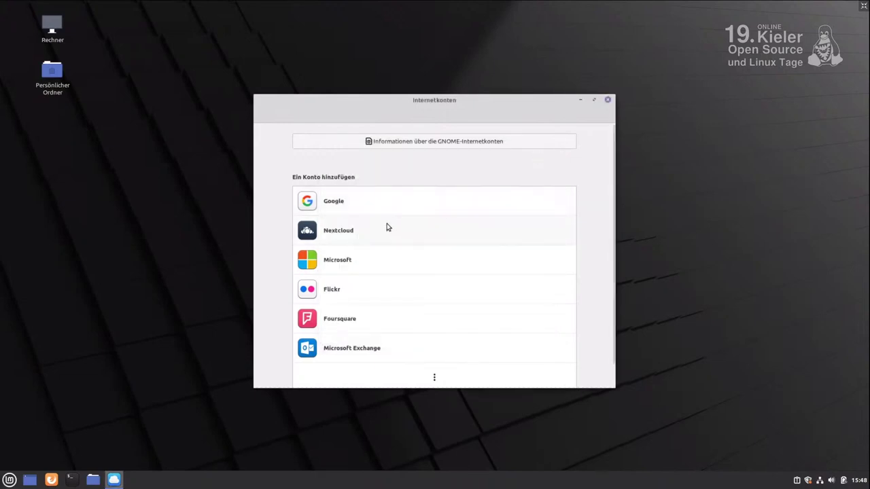
key("super")
type("kale")
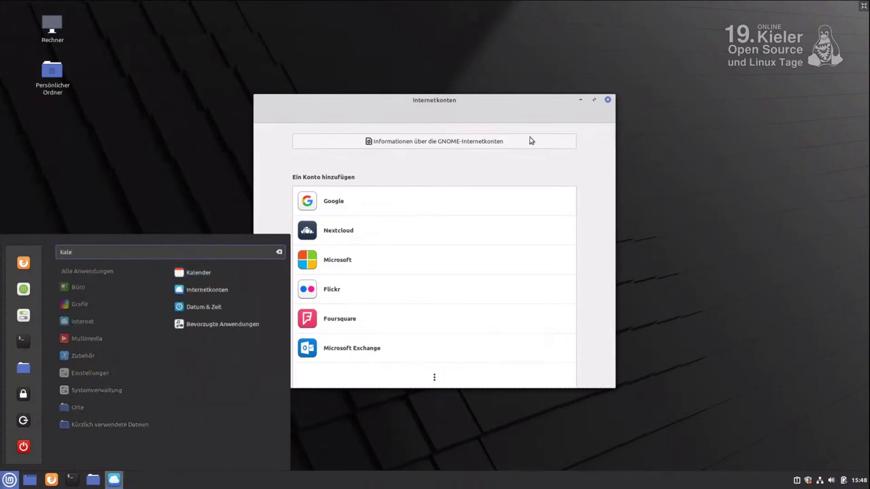
left_click(530, 179)
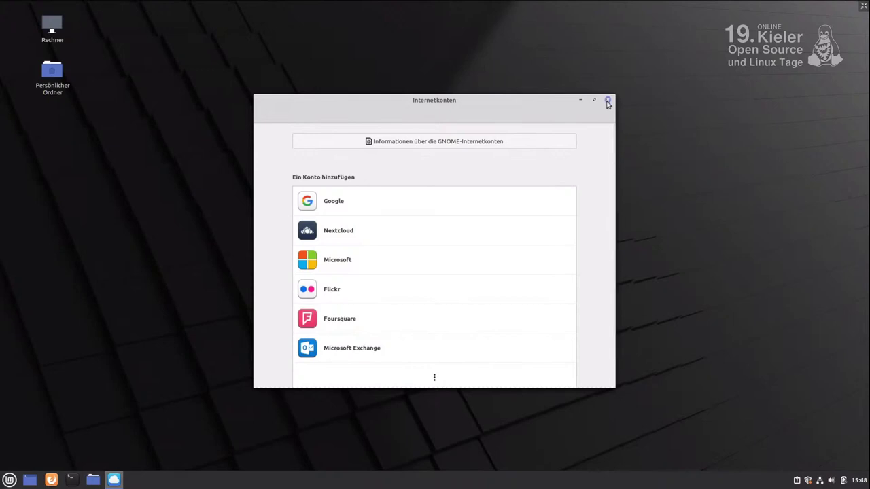
left_click(608, 102)
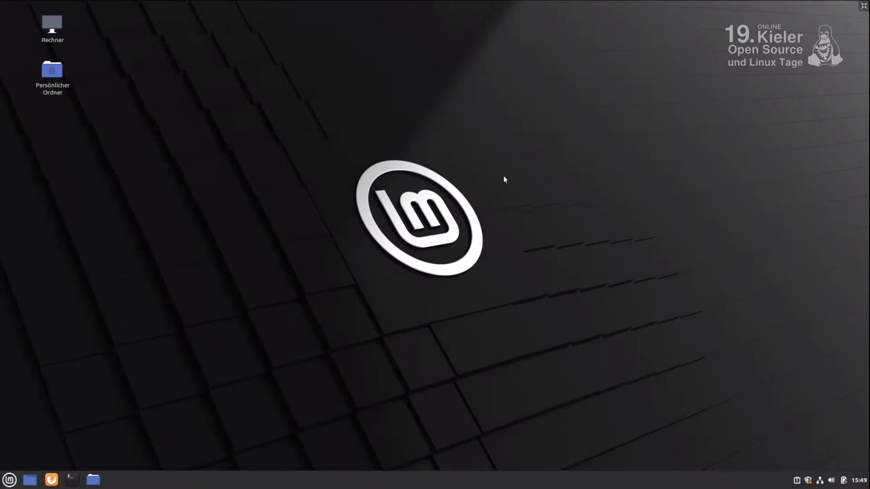
- Launch Firefox and open its Einstellungen (about:preferences) on the Allgemein section
left_click(51, 480)
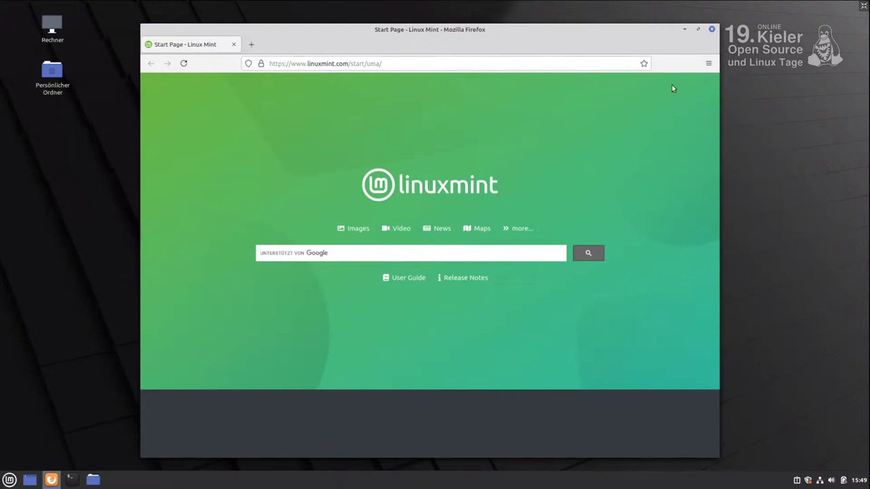
left_click(711, 63)
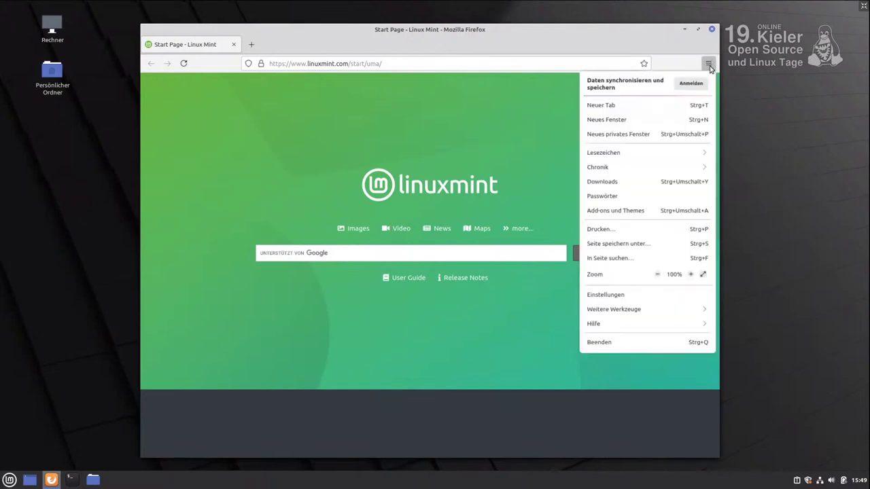
left_click(618, 295)
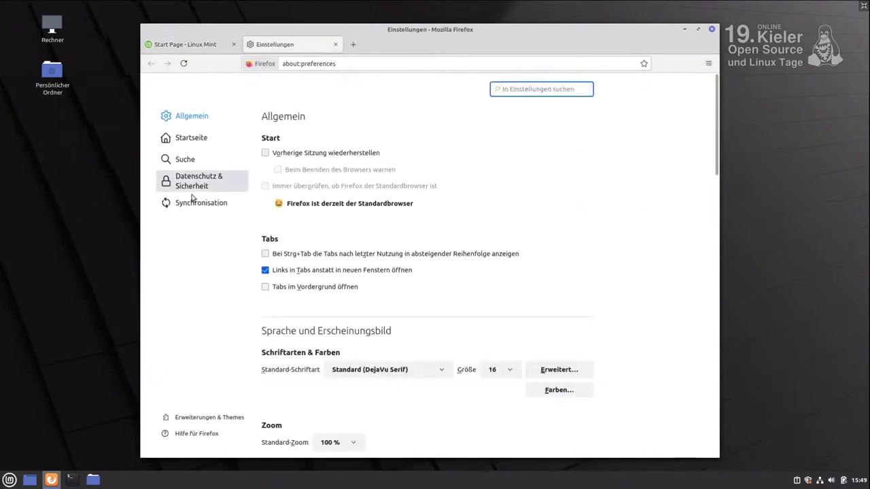
- Set Firefox tracking protection to Streng under Datenschutz & Sicherheit
left_click(195, 186)
scroll(288, 301, "down", 3)
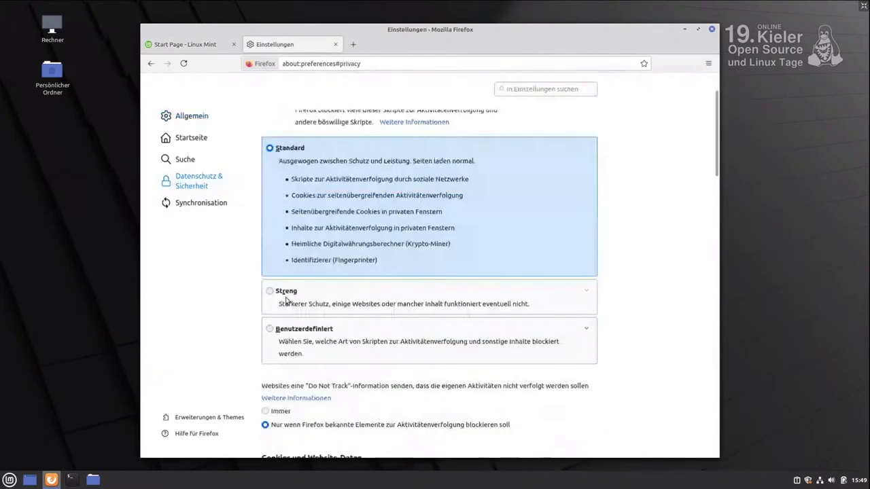
left_click(270, 292)
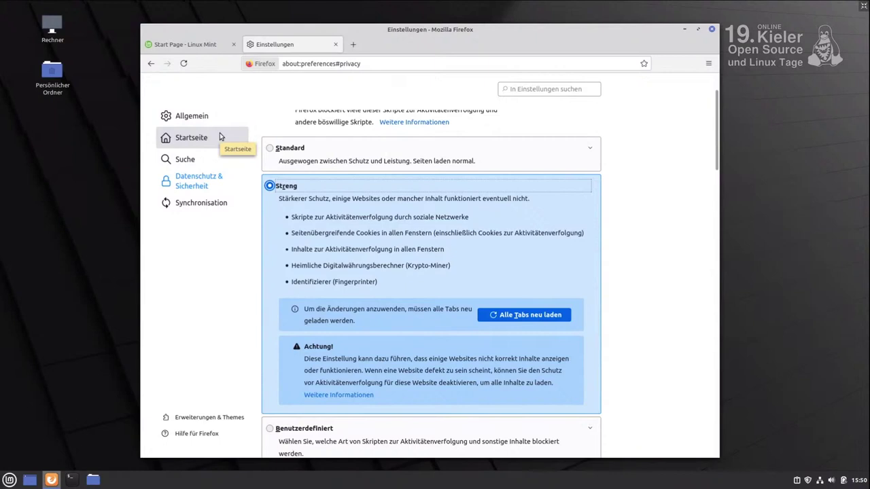
- Check the tracking protection details on the Linux Mint start page tab
left_click(219, 137)
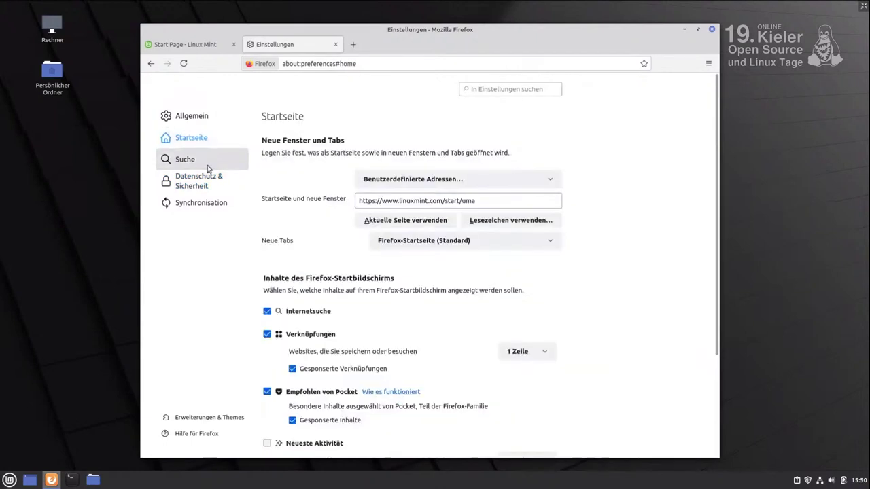
left_click(198, 46)
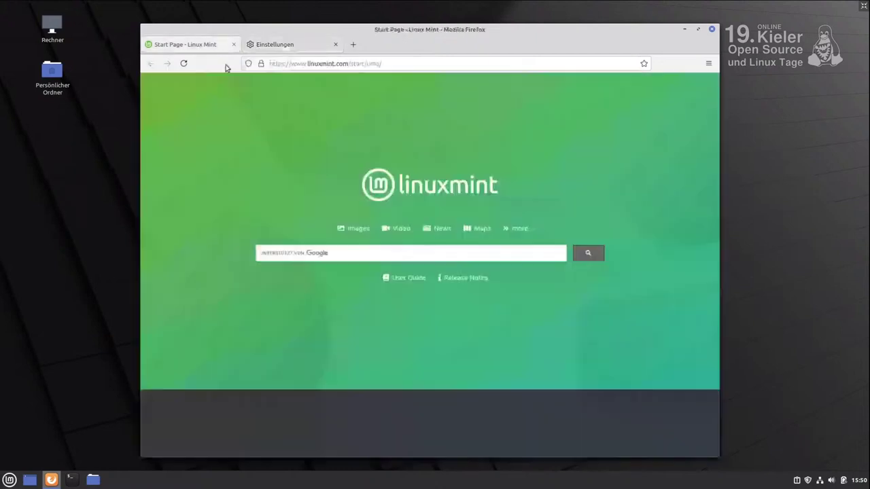
left_click(249, 64)
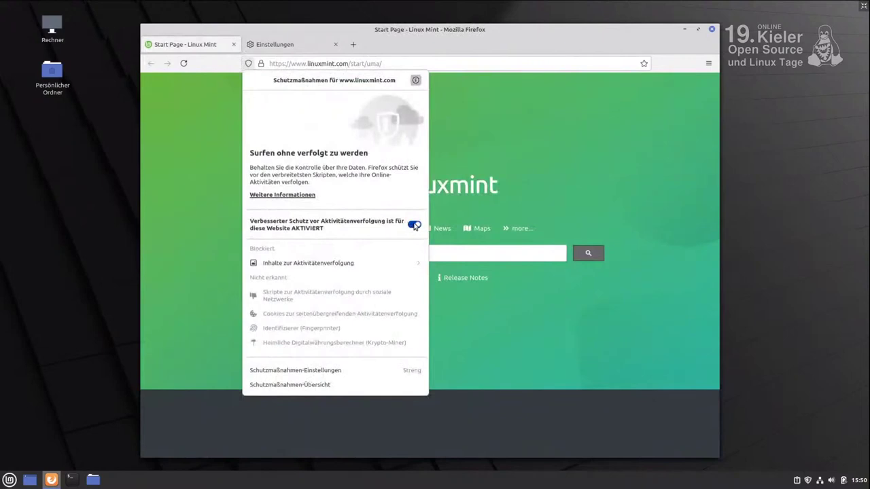
left_click(297, 48)
left_click(295, 47)
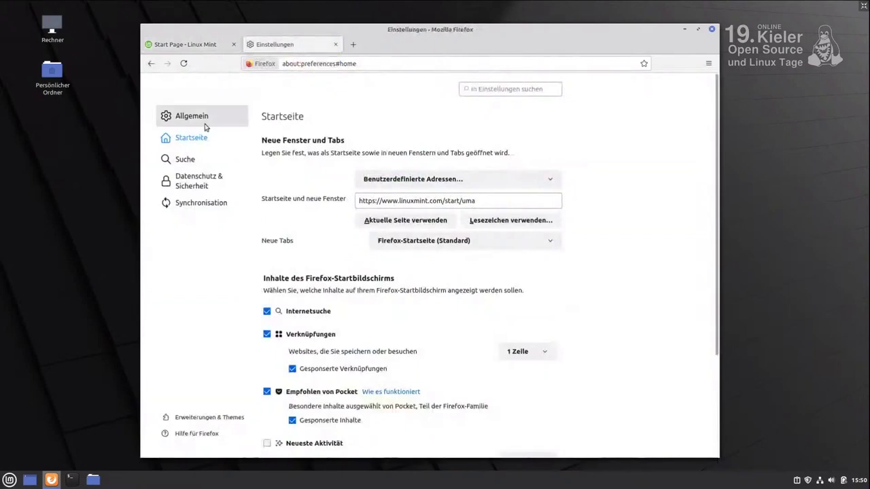
- Make DuckDuckGo the default search engine, test it in a new tab, then quit Firefox
left_click(186, 160)
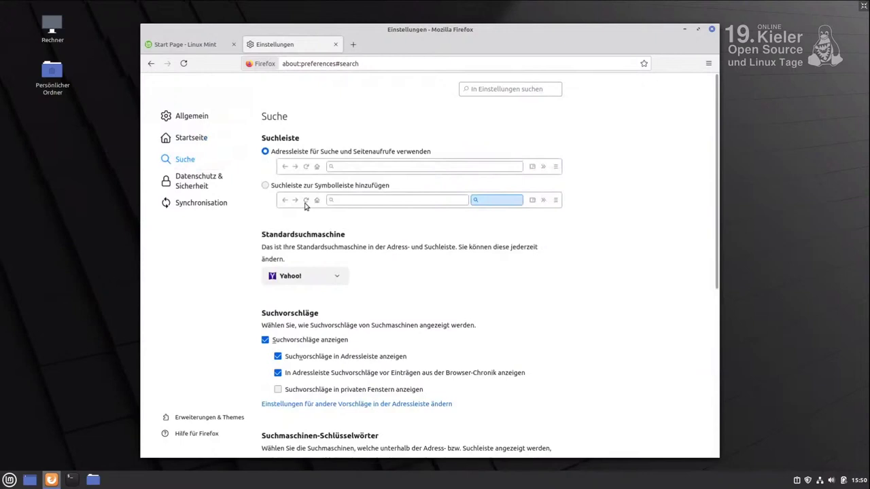
left_click(315, 278)
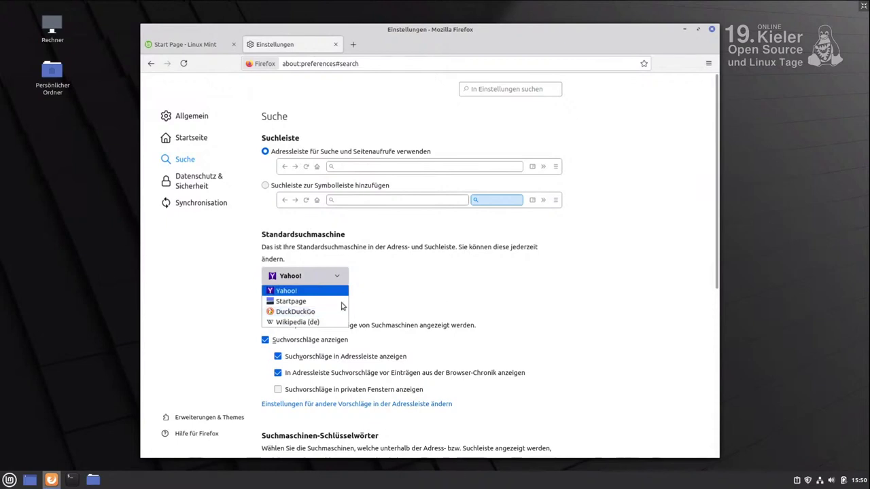
left_click(301, 313)
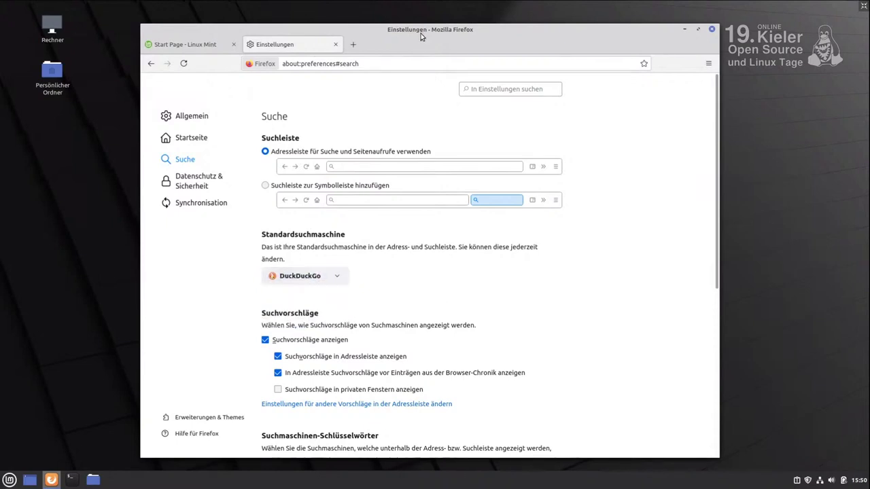
left_click(353, 44)
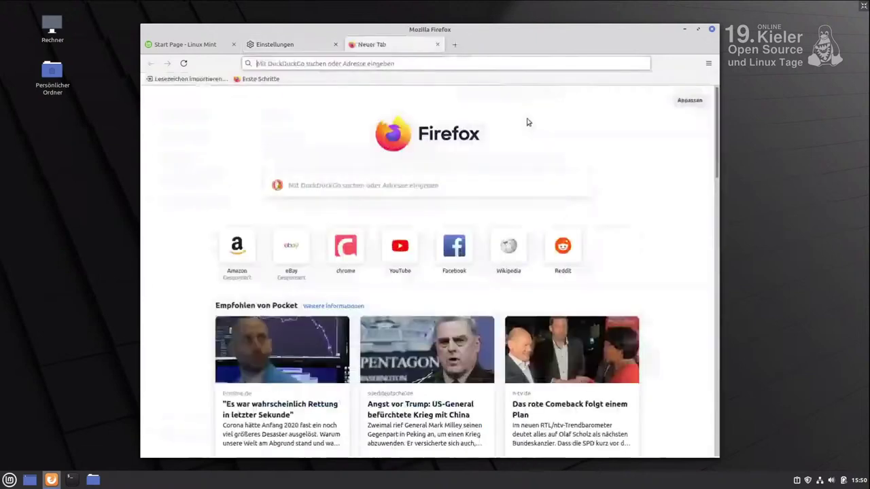
middle_click(387, 44)
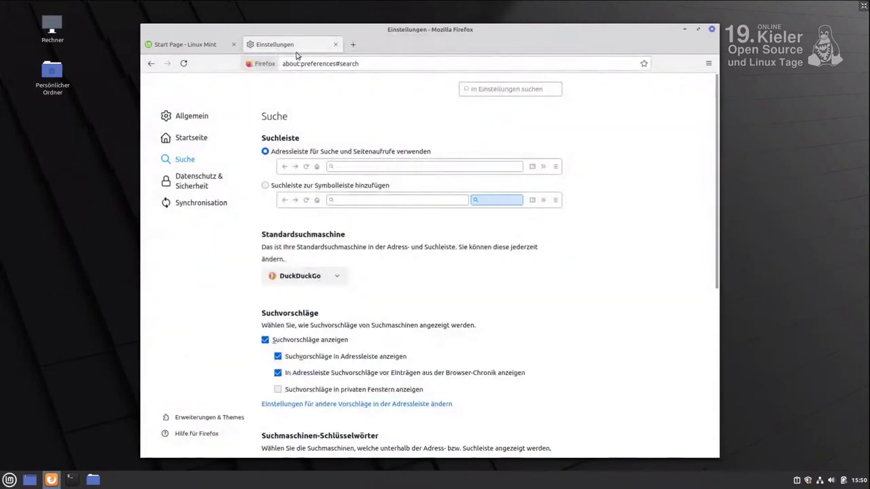
left_click(191, 42)
key("ctrl+q")
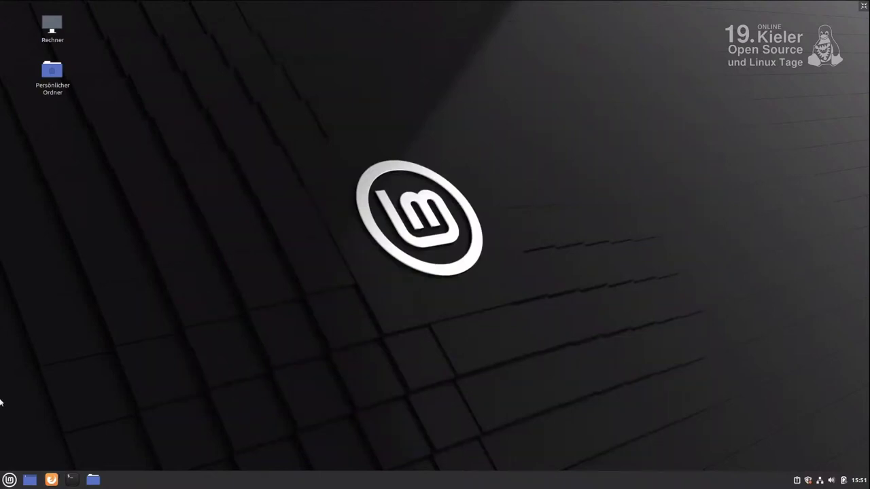
left_click(8, 481)
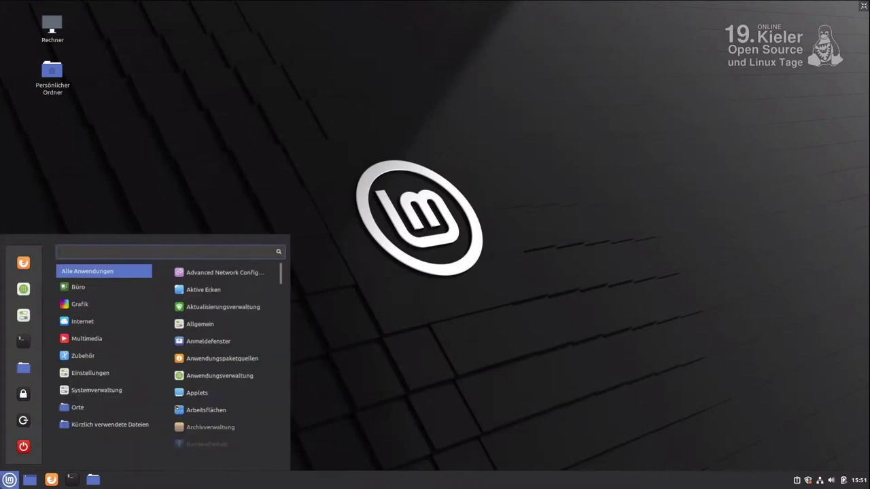
type("th")
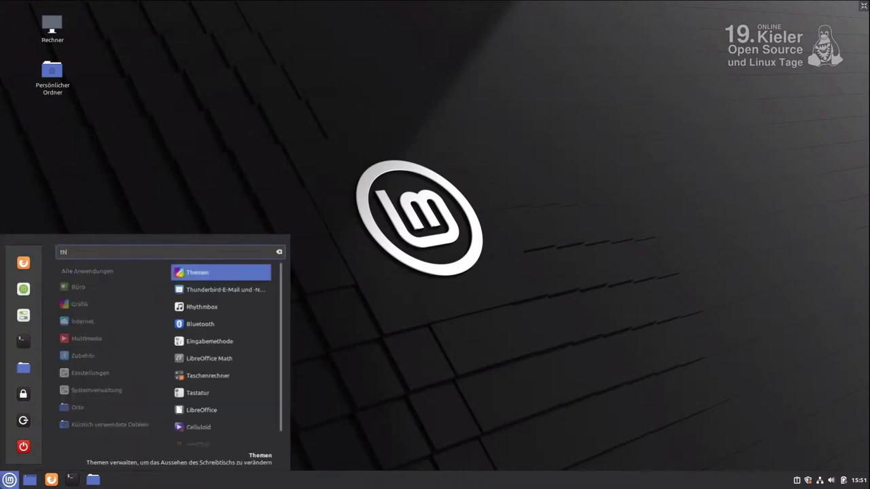
key("Down")
key("Return")
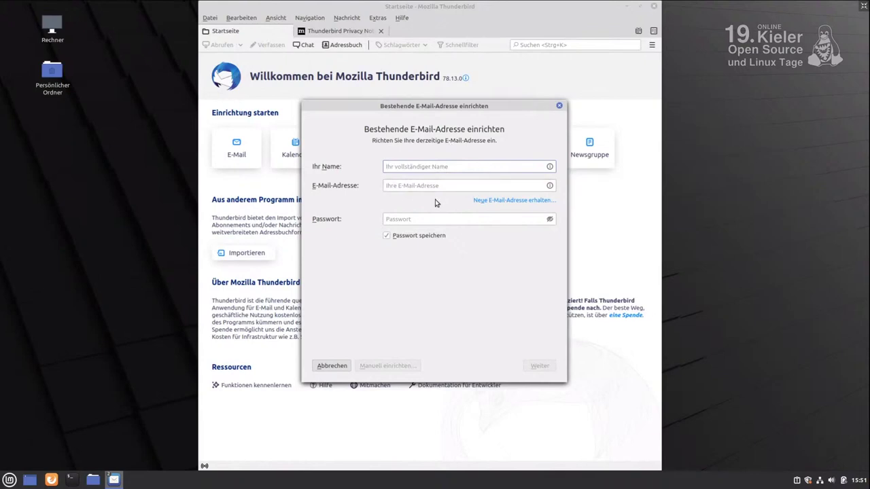
left_click(342, 365)
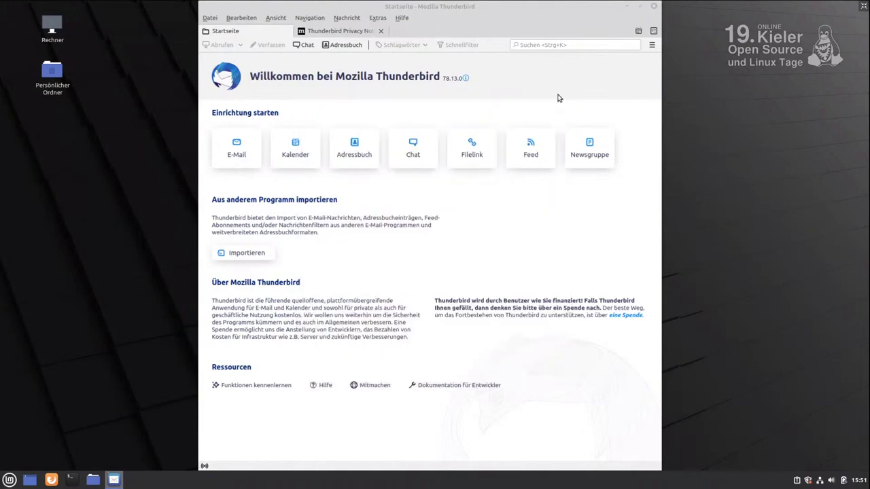
left_click(654, 6)
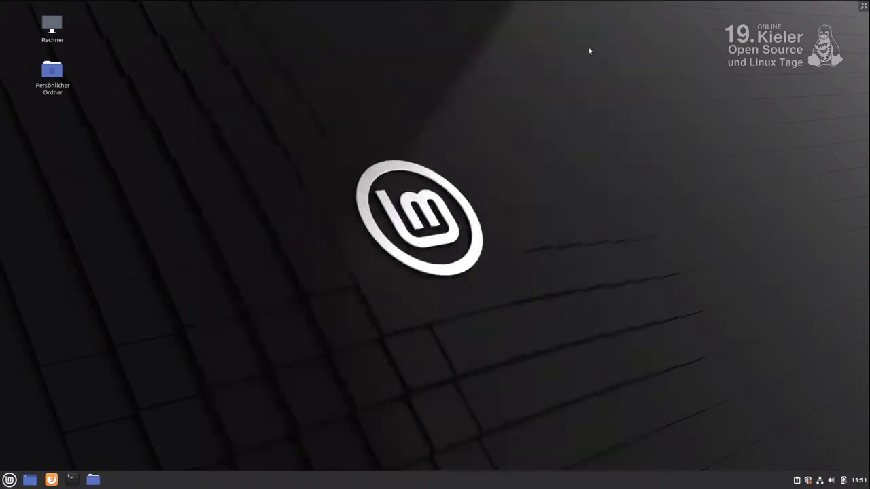
- Launch Xed from the menu, type '@', and close it choosing Nicht speichern
key("super")
type("xed")
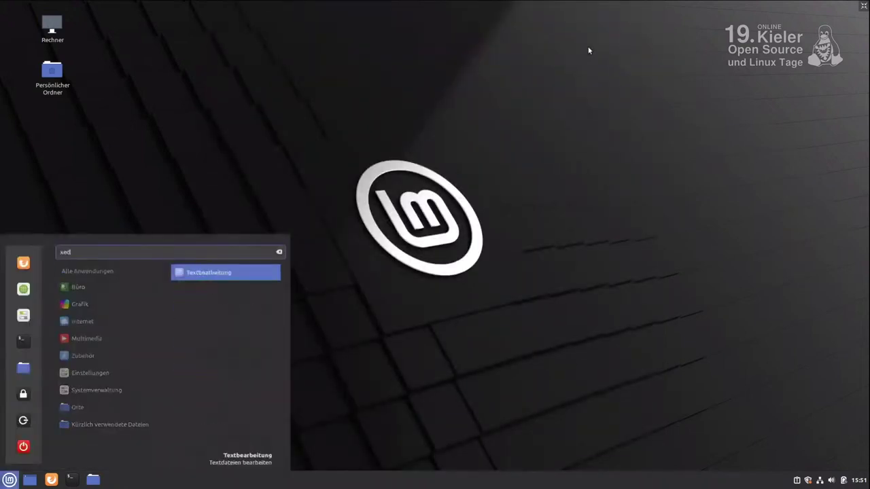
key("Return")
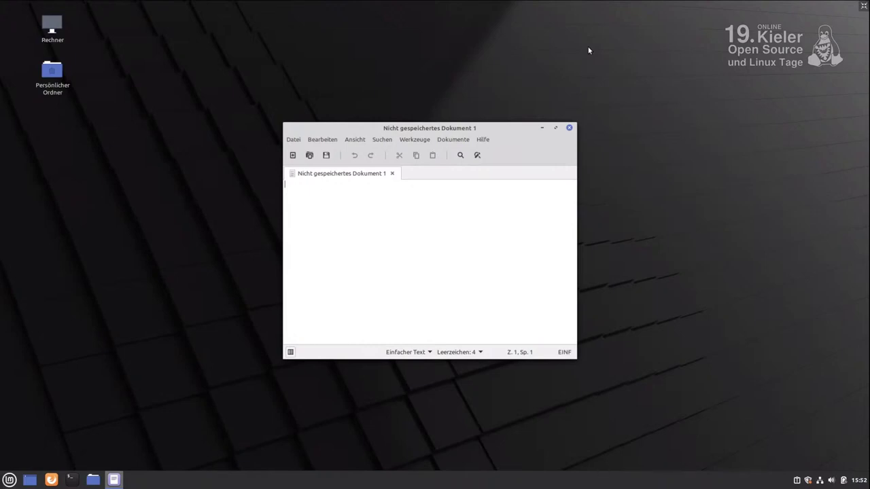
type("@")
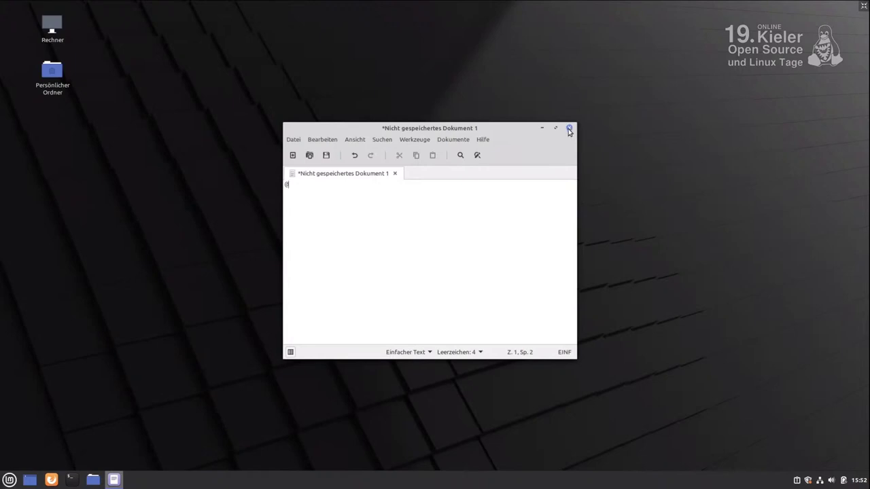
left_click(569, 129)
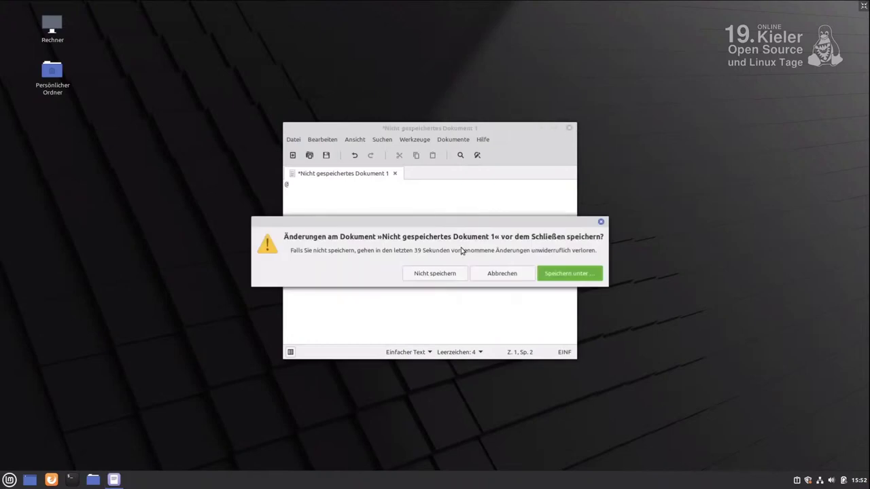
left_click(430, 273)
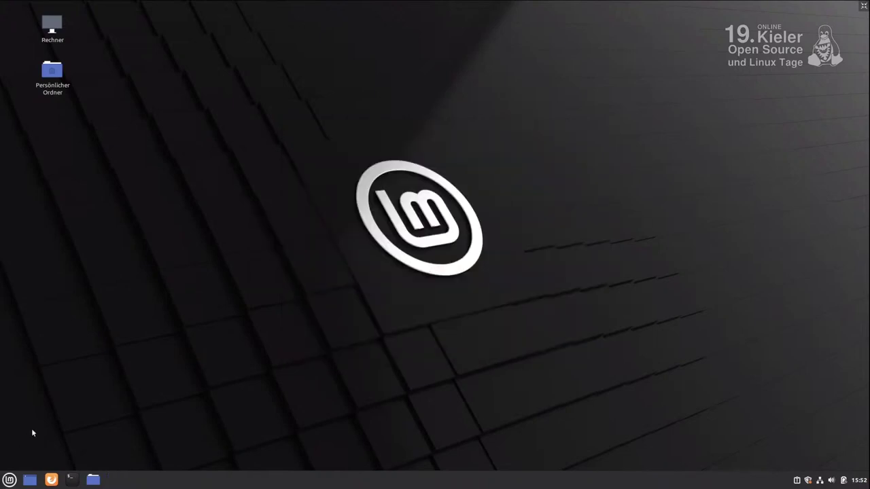
- Launch LibreOffice Writer from the application menu search and dismiss the tip of the day
left_click(9, 480)
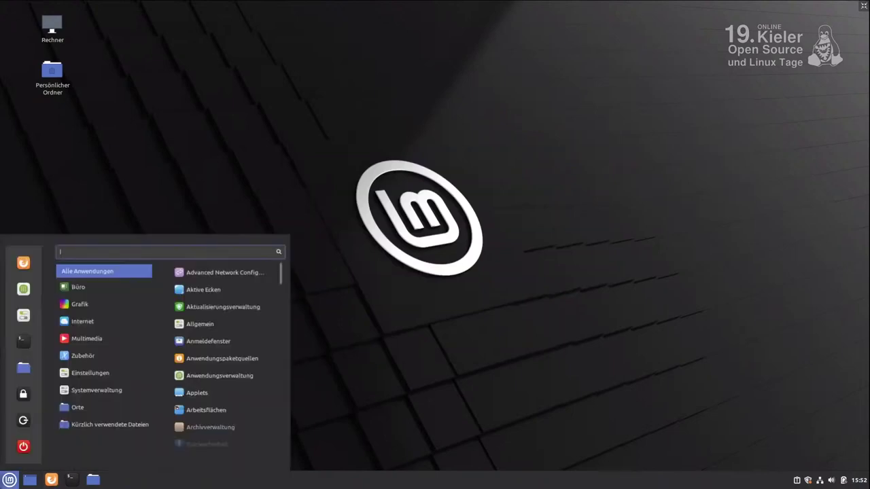
type("libre")
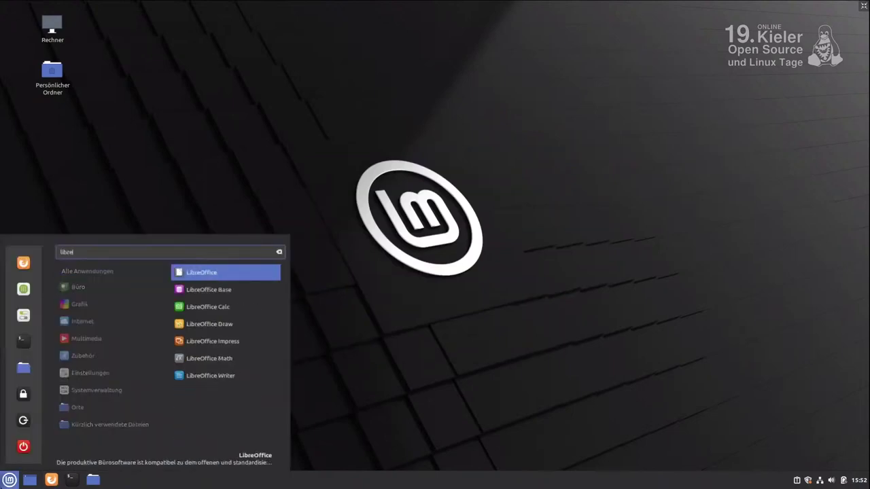
key("Down")
key("Down")
key("Down")
key("Down")
key("Down")
key("Down")
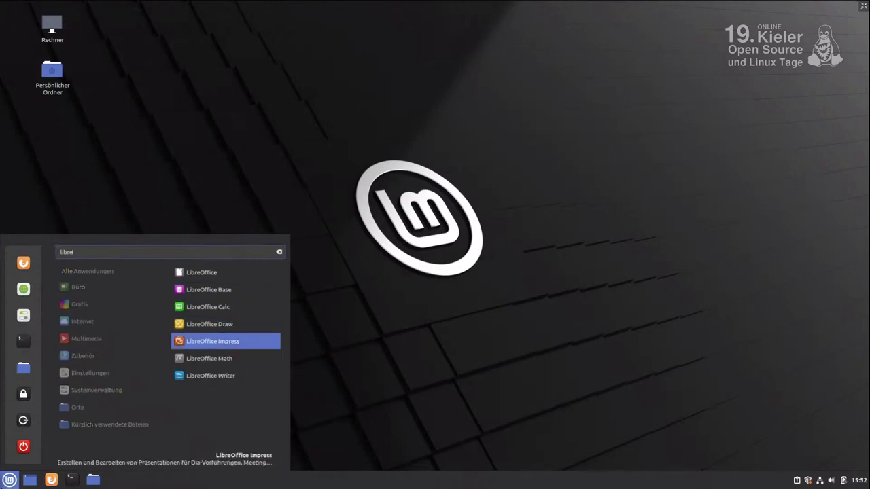
key("Return")
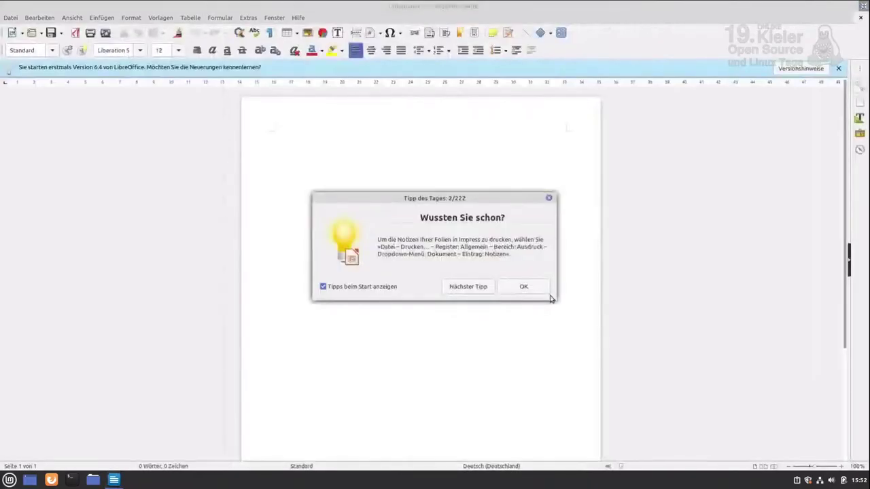
left_click(522, 286)
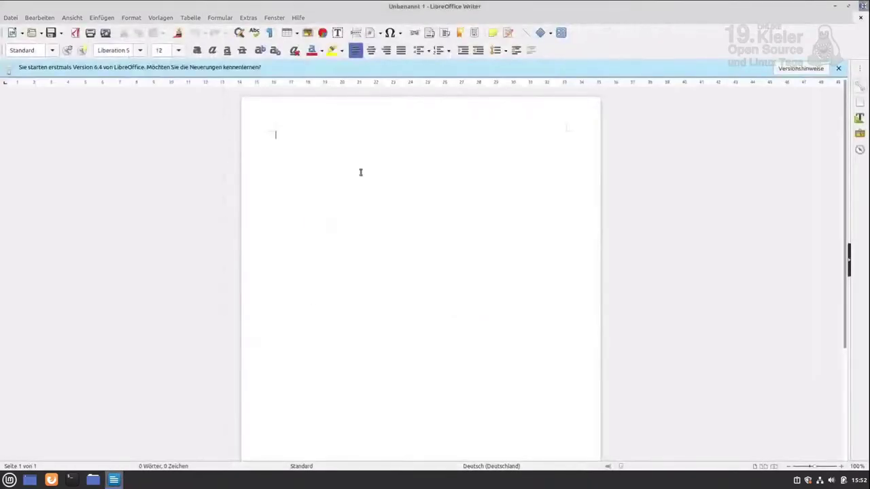
- Switch Writer's interface to the 'In Registern' tabbed layout via Ansicht > Benutzeroberfläche
left_click(74, 19)
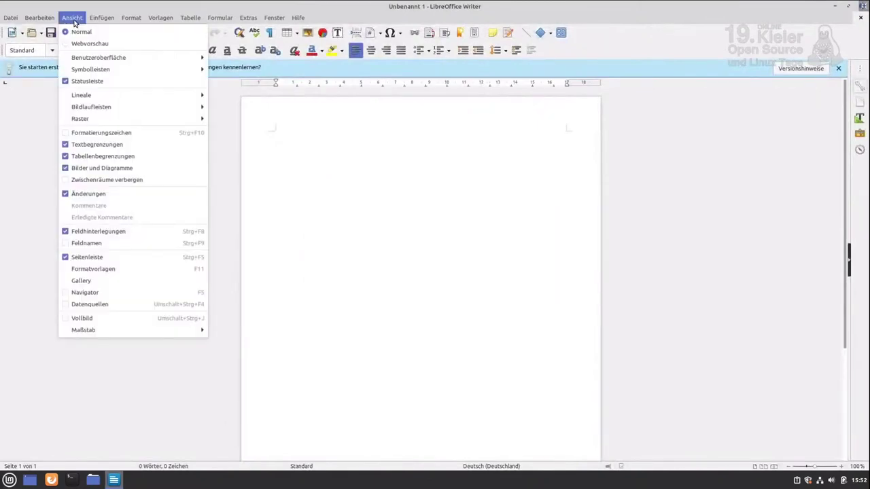
mouse_move(88, 63)
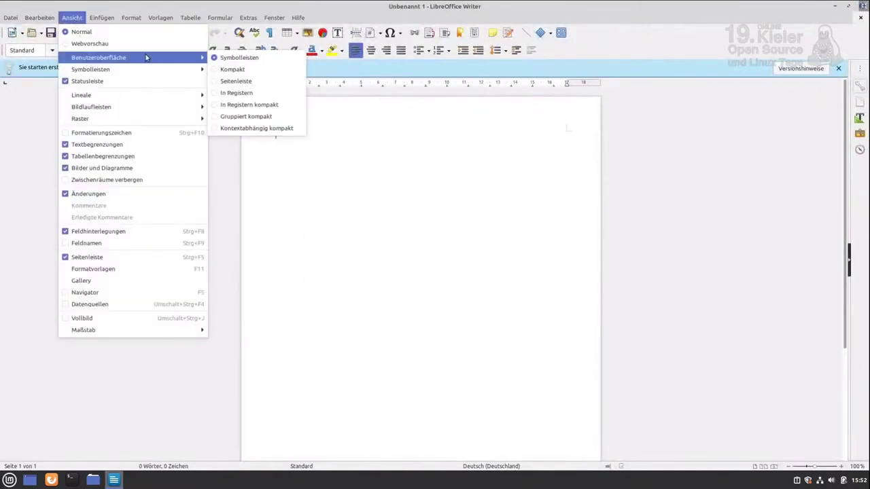
left_click(249, 99)
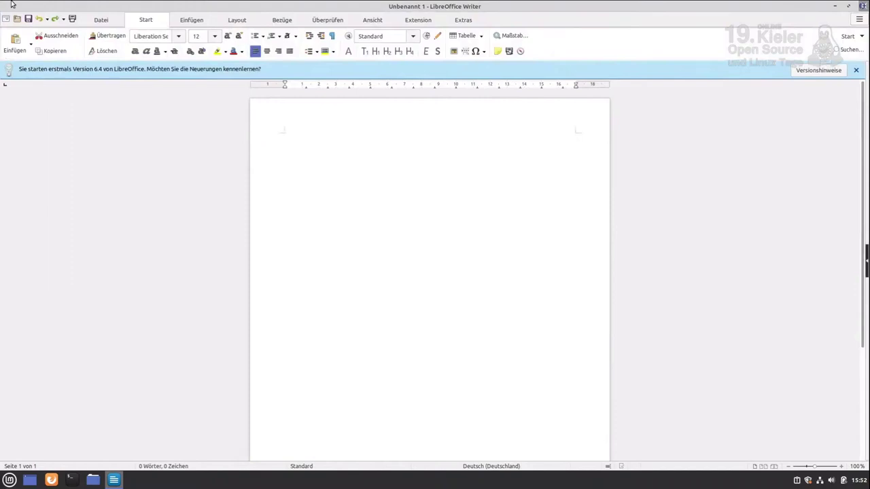
- Browse the ribbon tabs (File, Home, Insert, Layout, References, Review), ending back on Home
left_click(95, 19)
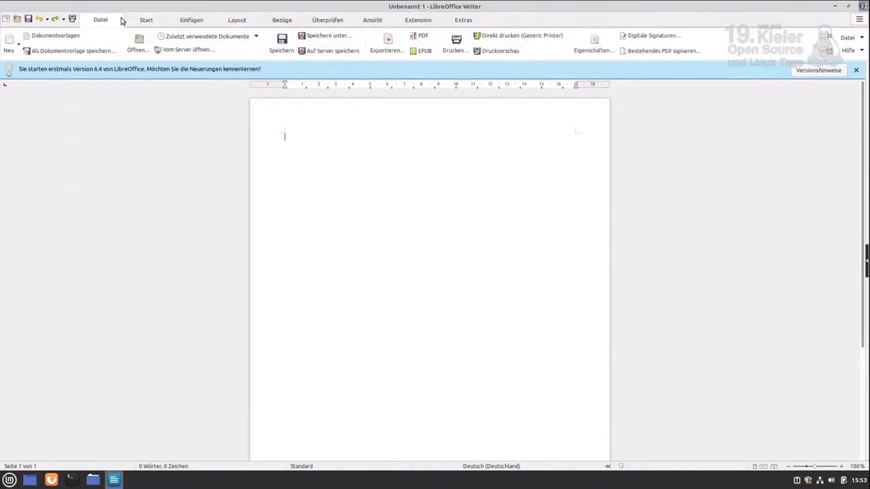
left_click(156, 19)
left_click(194, 19)
left_click(235, 20)
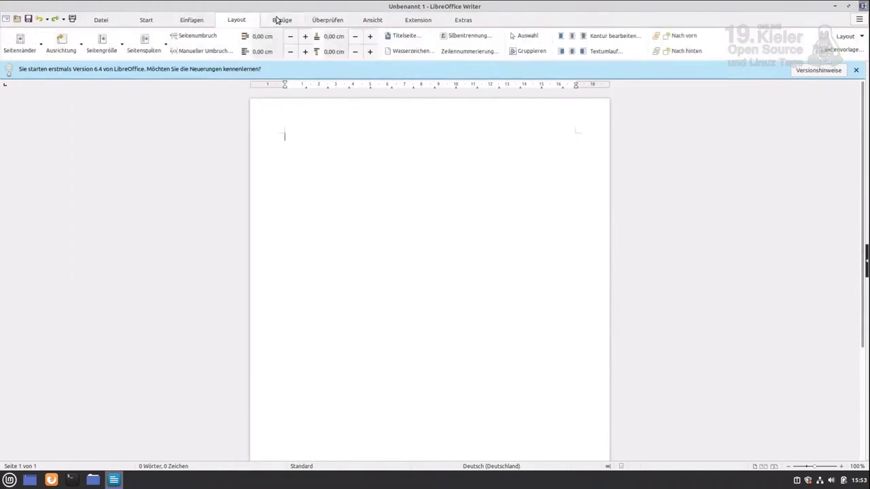
left_click(283, 20)
left_click(321, 20)
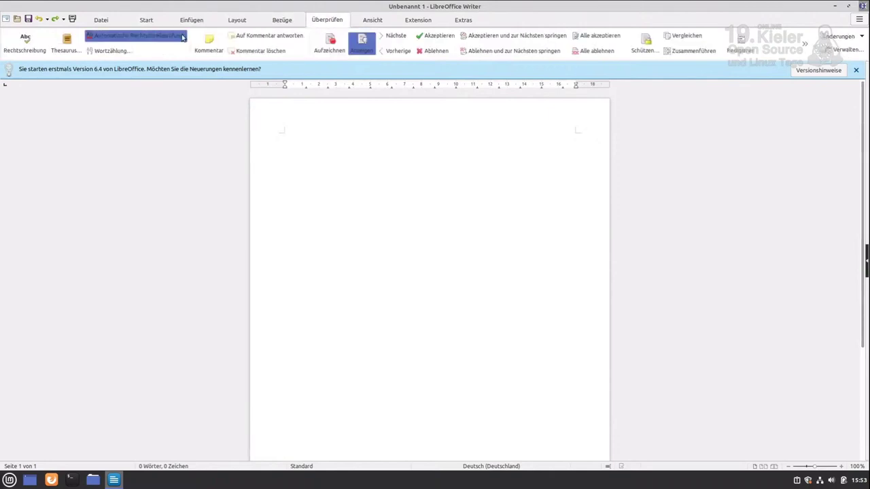
left_click(155, 21)
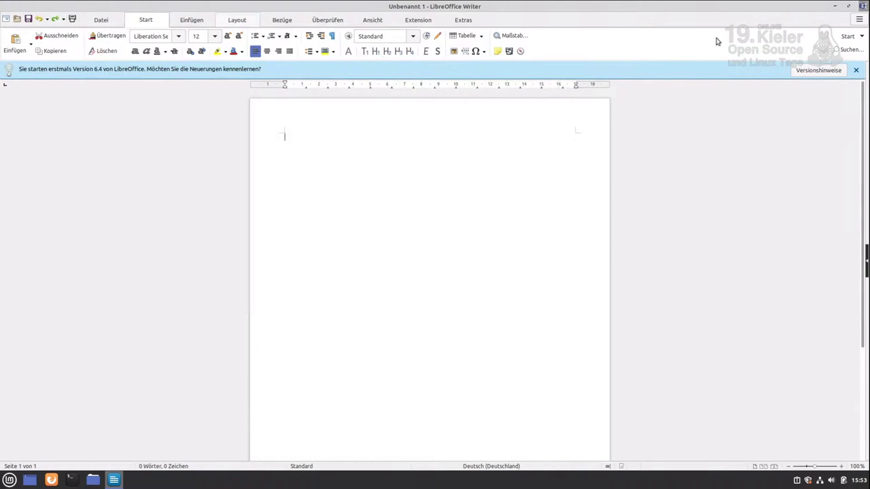
- Open and dismiss the hamburger menu without changes, then quit Writer with Alt+F4
left_click(859, 19)
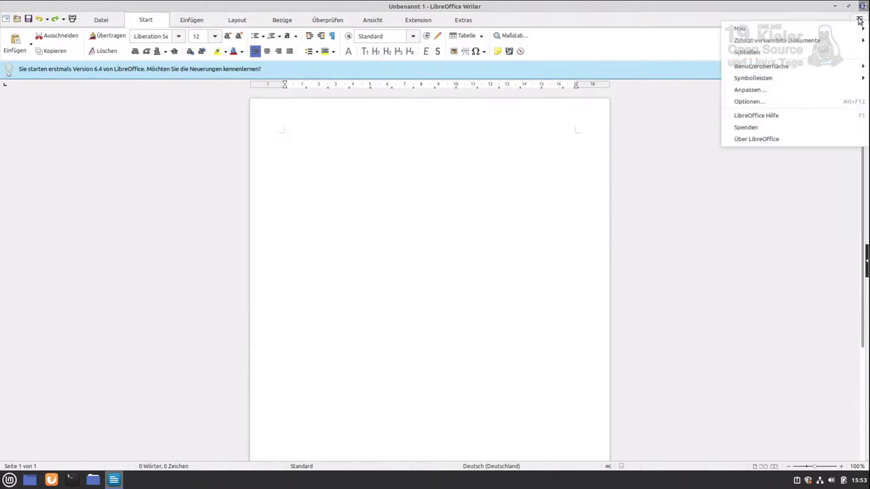
mouse_move(802, 66)
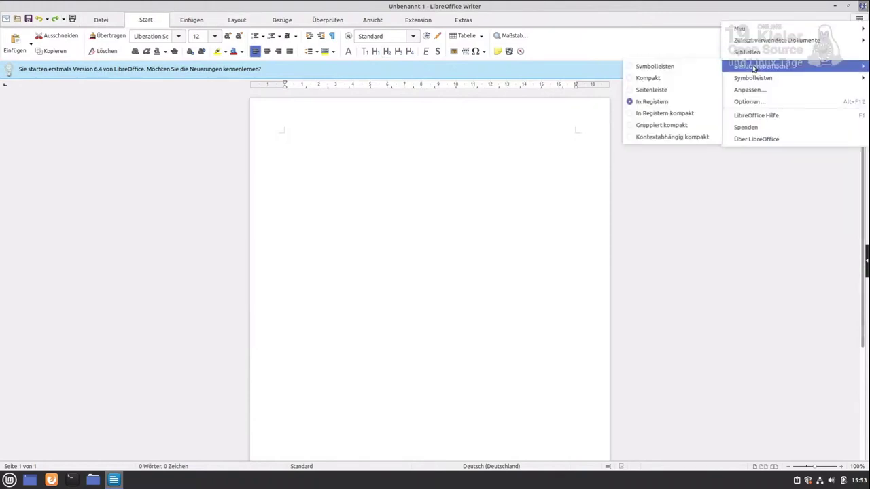
left_click(143, 19)
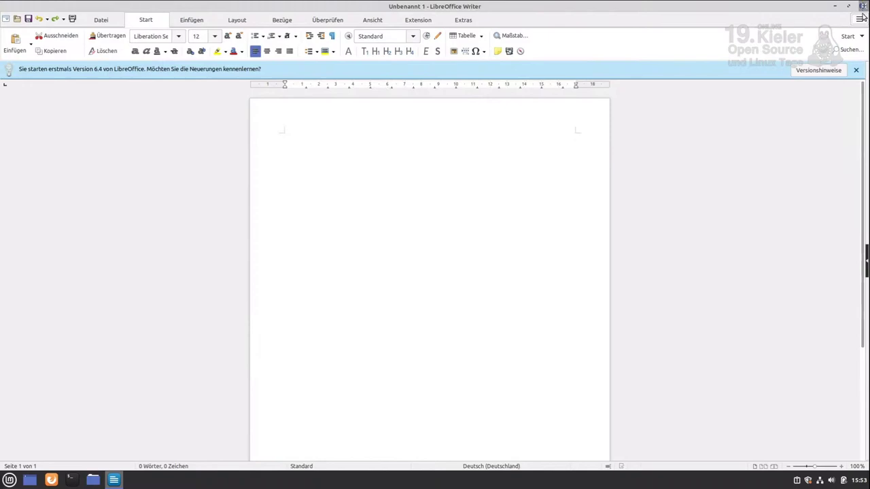
key("alt+F4")
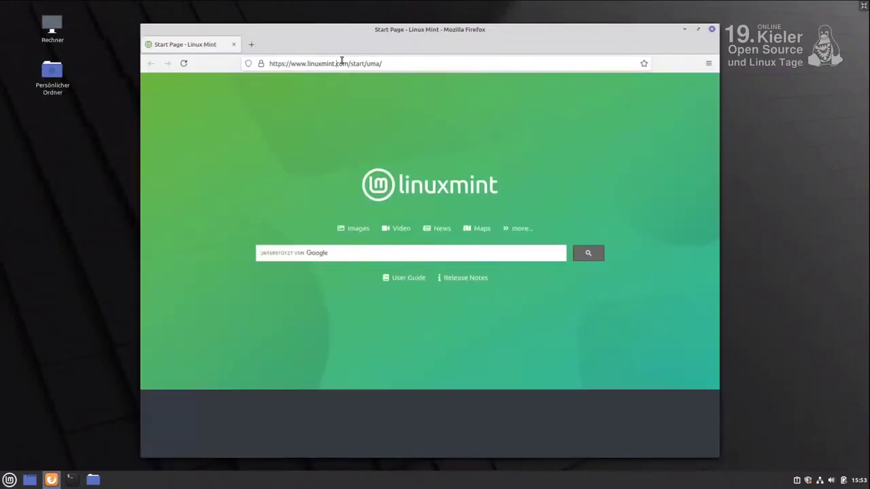
- Search for 'word online' from Firefox's address bar
left_click(342, 62)
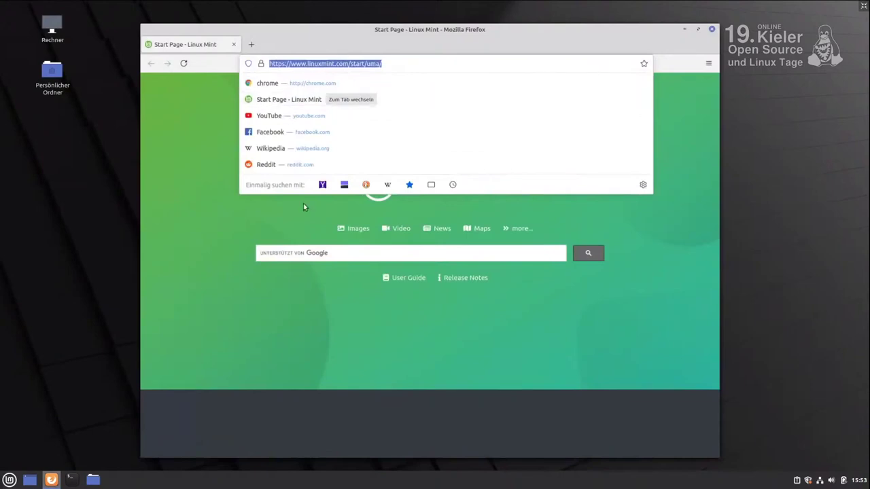
type("word online")
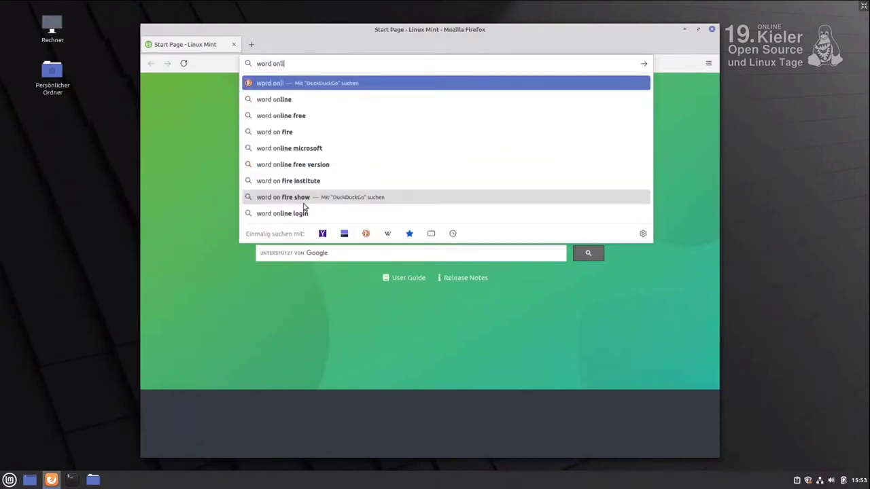
key("Return")
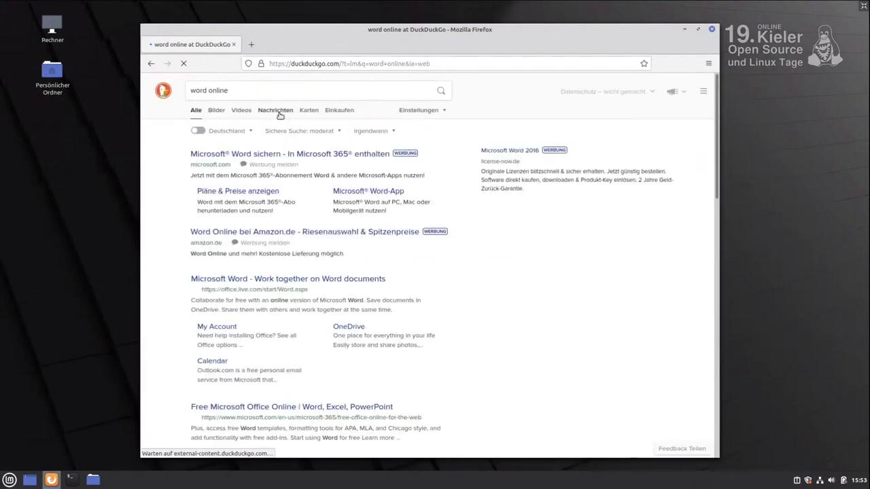
- Open the Microsoft Word online result in its own tab, then start a new tab with 'softmaker free office'
middle_click(282, 279)
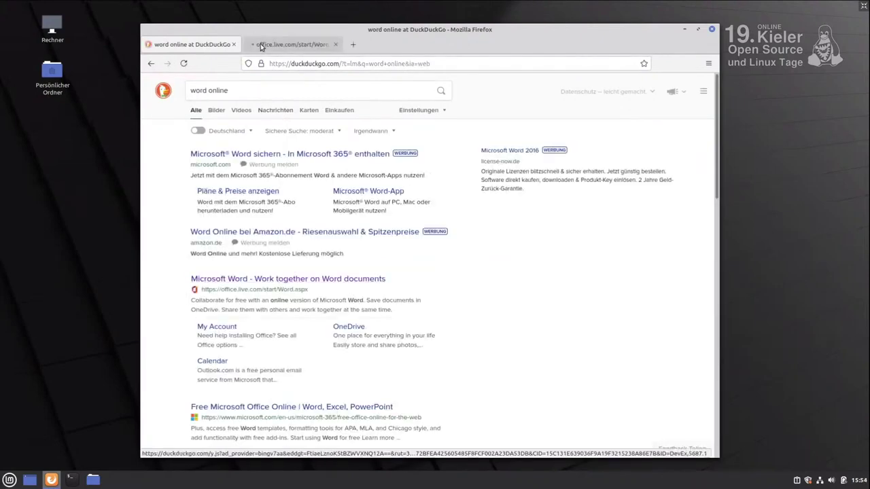
left_click(262, 43)
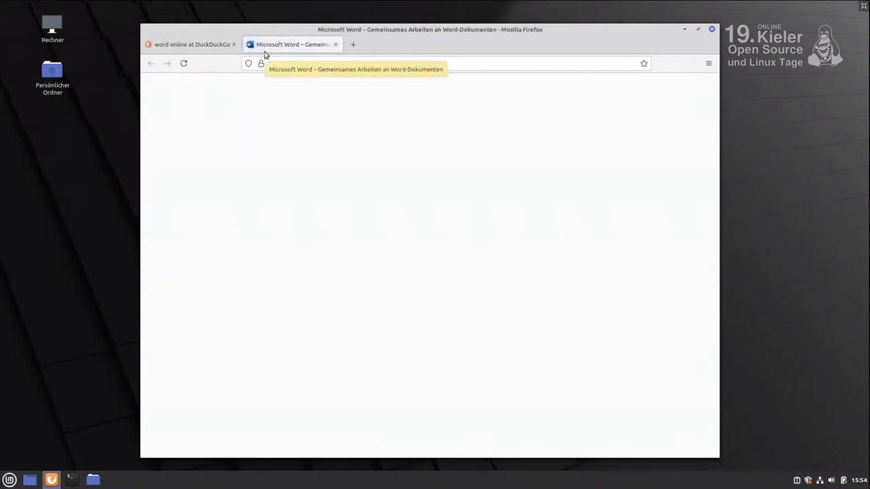
left_click(352, 45)
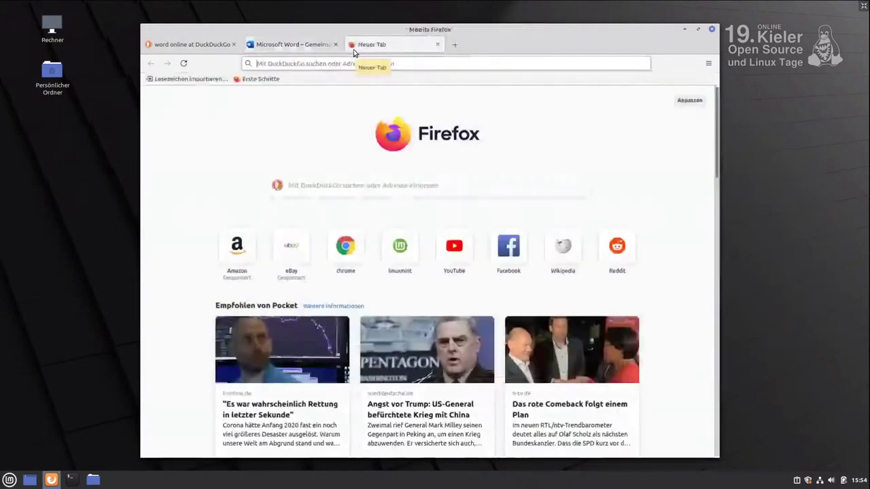
type("softmaker f")
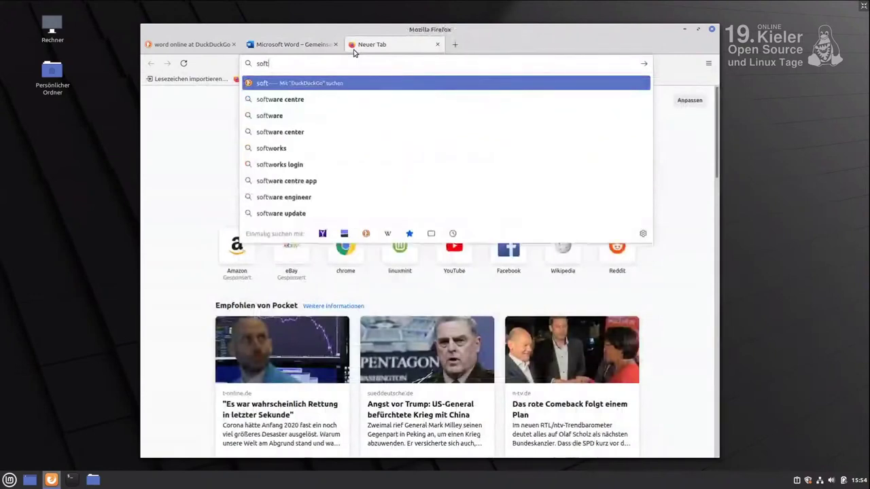
type("ree office")
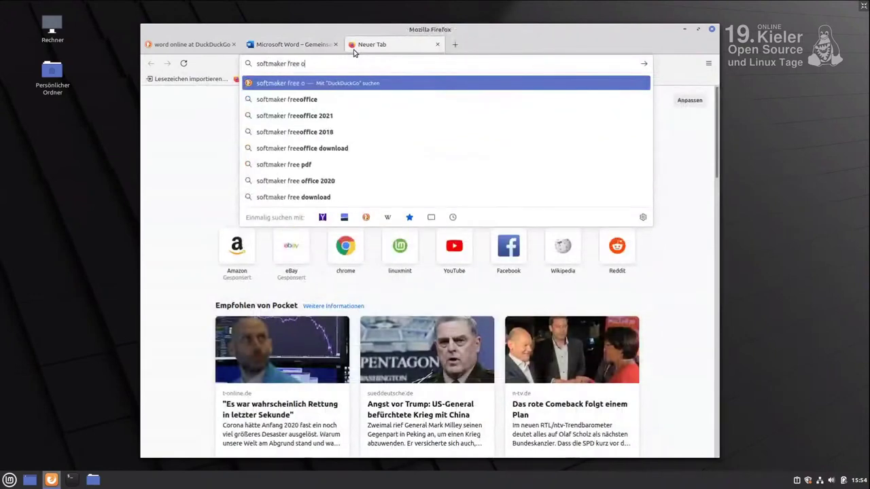
- Run the 'softmaker free office' search and scroll through the FreeOffice homepage at freeoffice.com
key("Return")
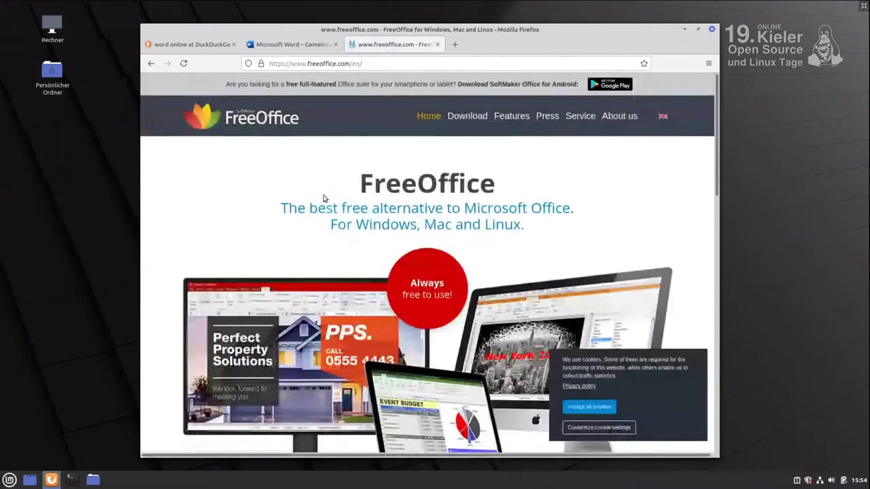
scroll(322, 195, "down", 3)
scroll(324, 197, "up", 3)
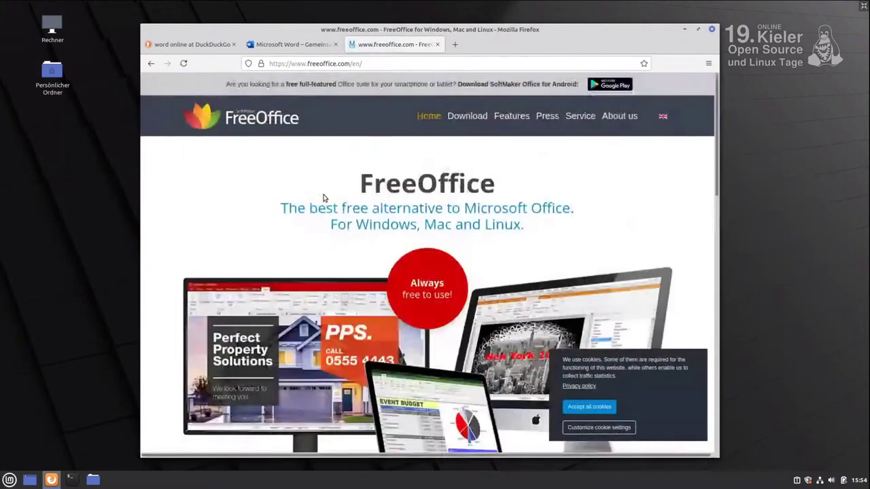
scroll(324, 197, "down", 1)
scroll(324, 197, "down", 2)
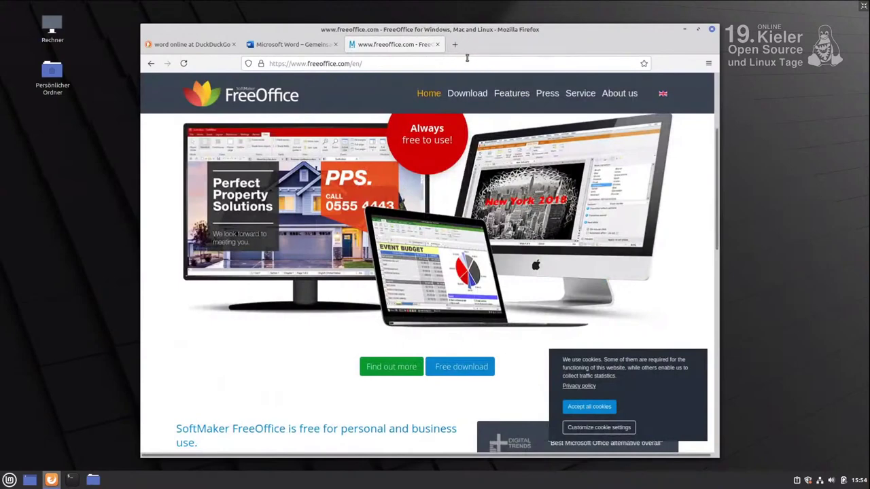
- Open a new tab and search for 'google docs'
left_click(454, 44)
type("go")
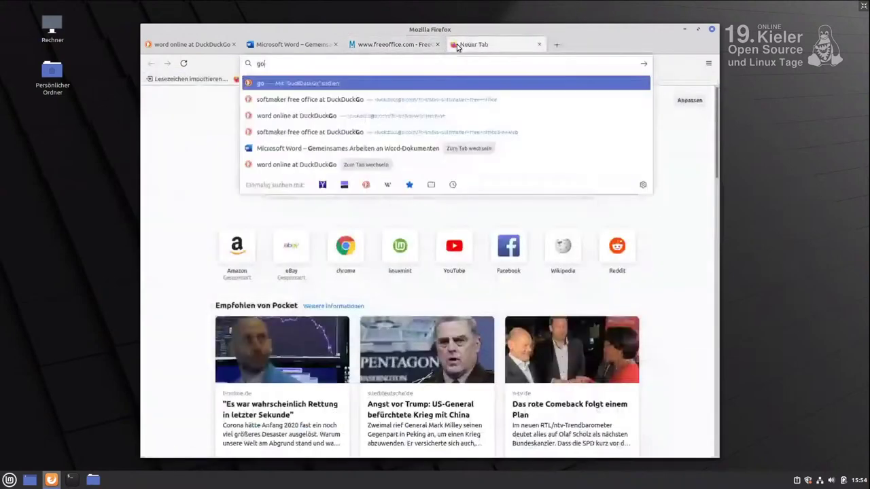
type("ogle docs")
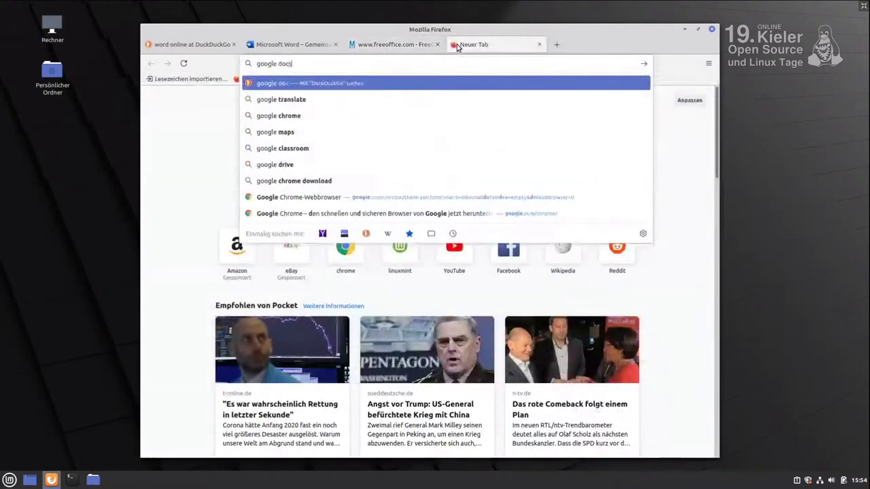
key("Return")
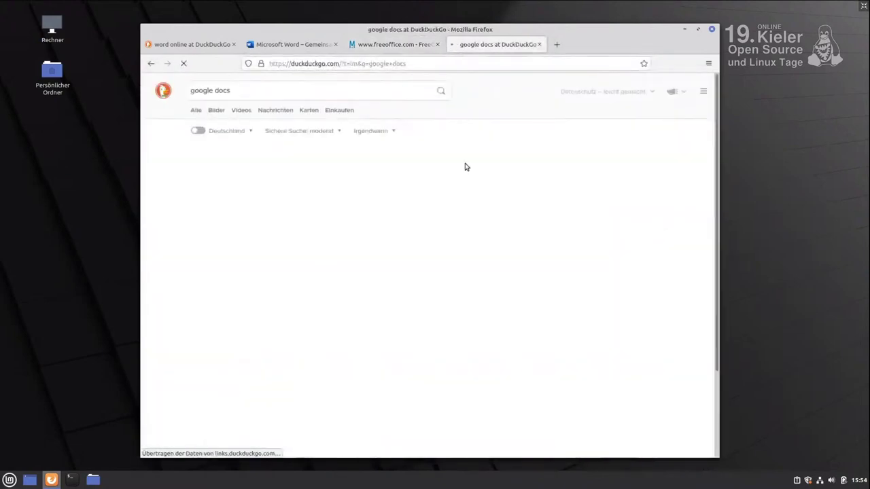
- Open another tab and search the web for 'wps office'
left_click(554, 45)
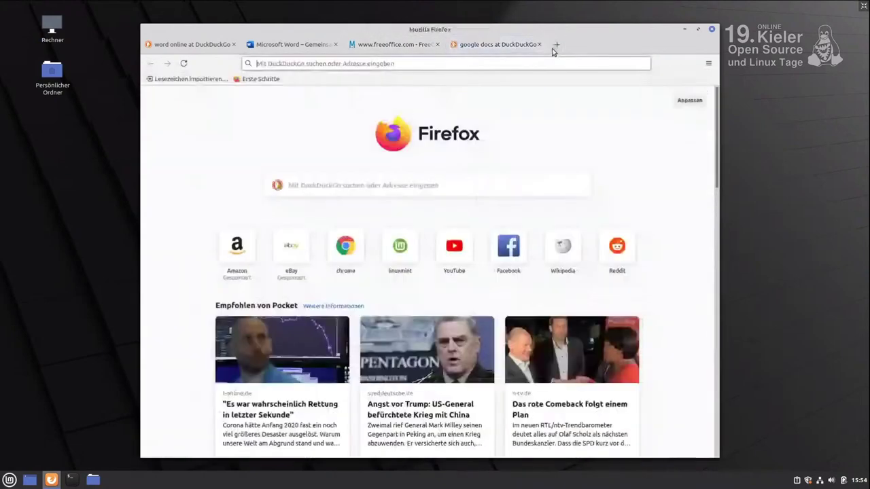
type("wps office")
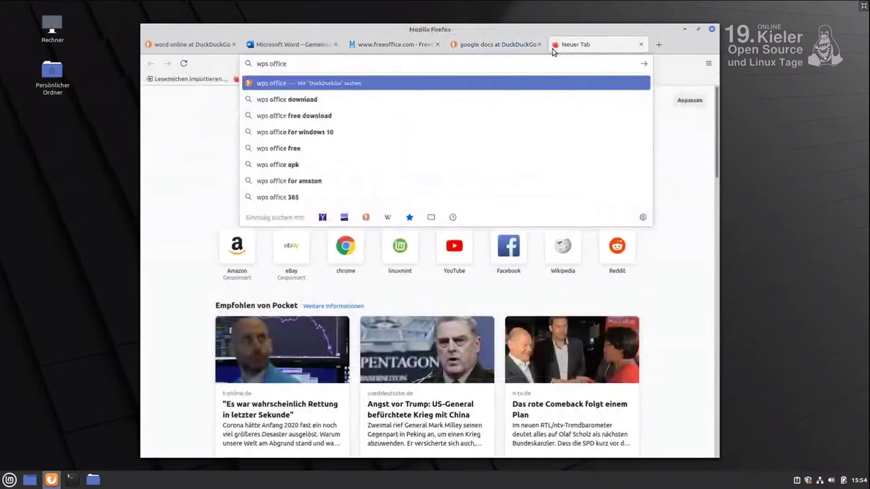
key("Return")
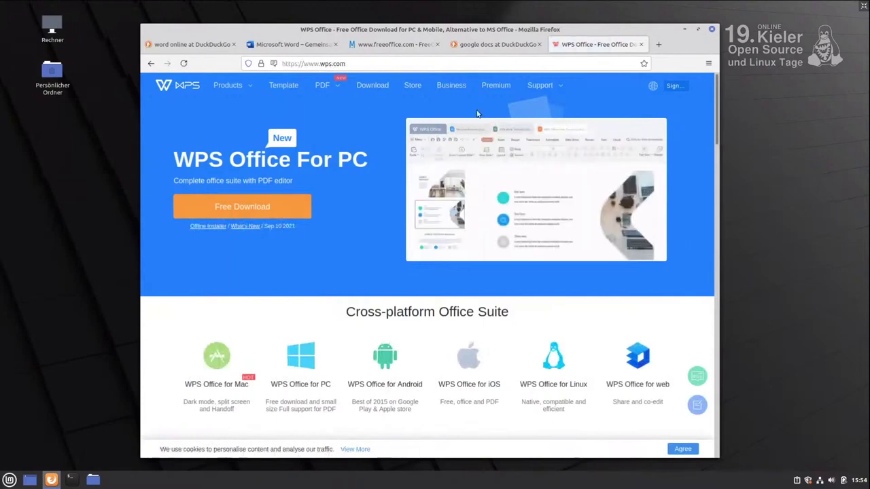
- Return to the FreeOffice tab and scroll through its page
left_click(398, 45)
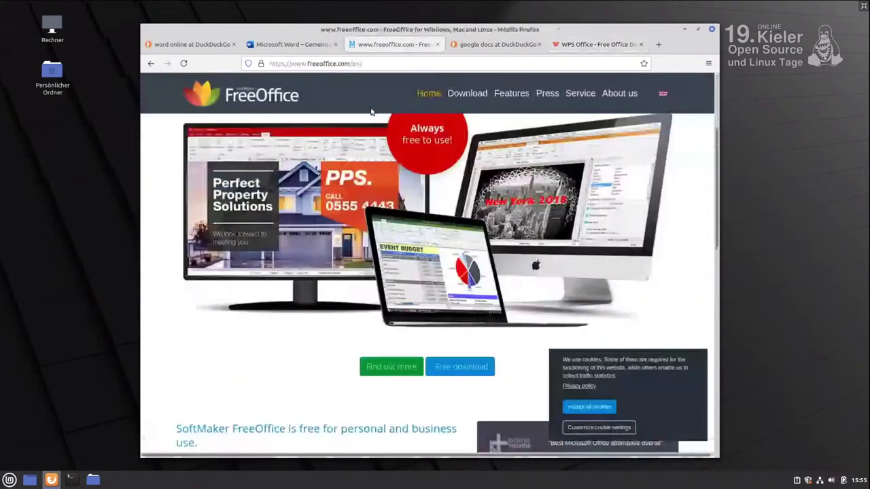
scroll(391, 178, "up", 3)
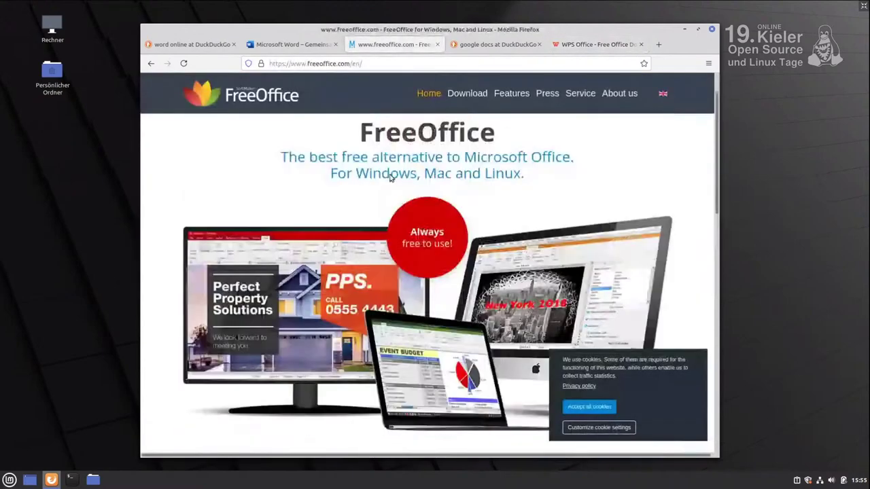
scroll(390, 178, "up", 2)
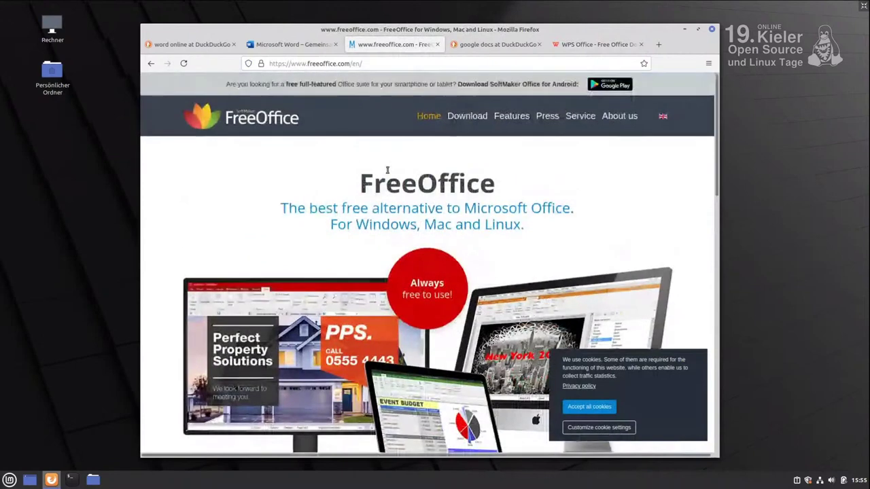
scroll(369, 158, "down", 1)
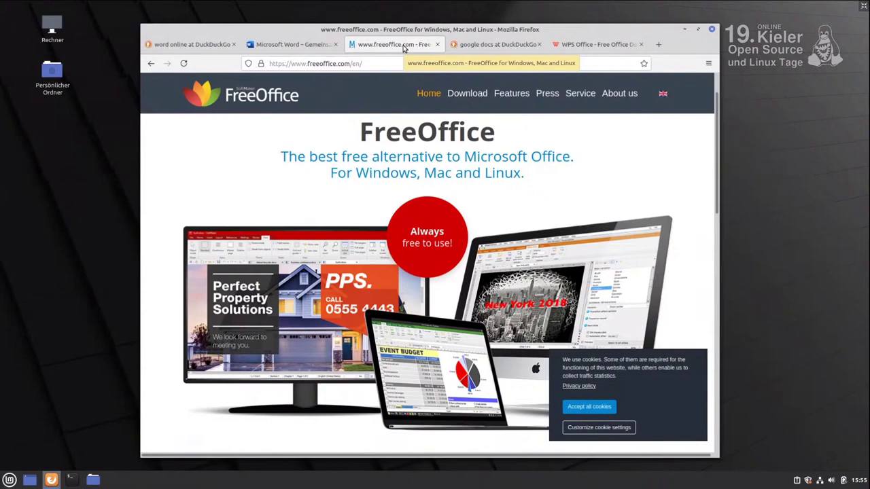
- Close the FreeOffice, Google Docs, WPS, Word and remaining tabs, then relaunch Firefox from the taskbar
middle_click(403, 46)
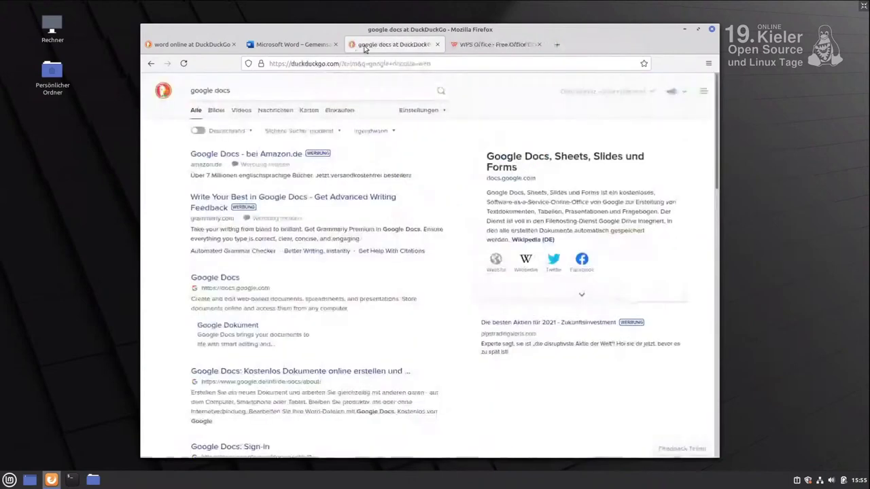
middle_click(364, 47)
middle_click(367, 46)
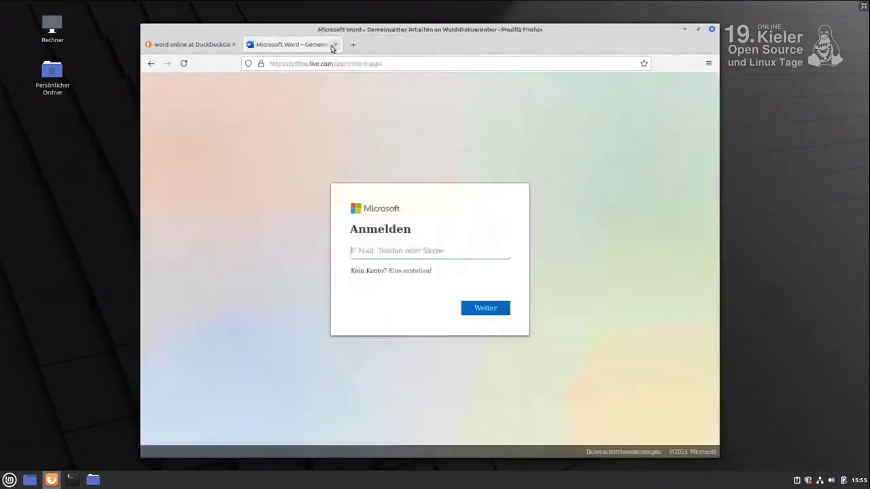
middle_click(333, 48)
middle_click(213, 45)
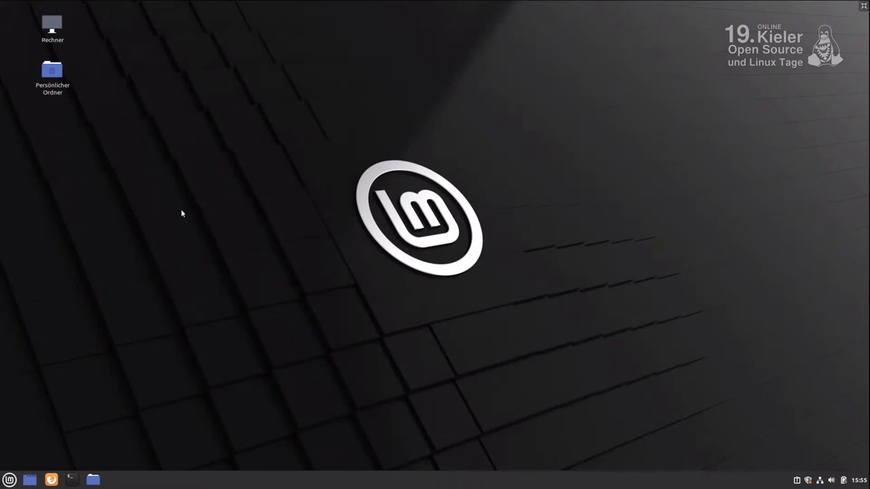
left_click(51, 479)
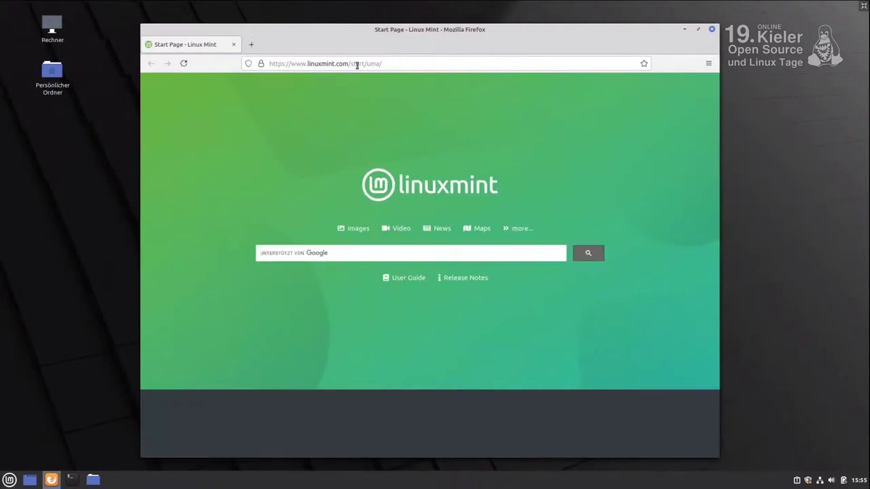
- Go to linuxguides.de/faq and maximize the Firefox window
left_click(356, 65)
type("linux")
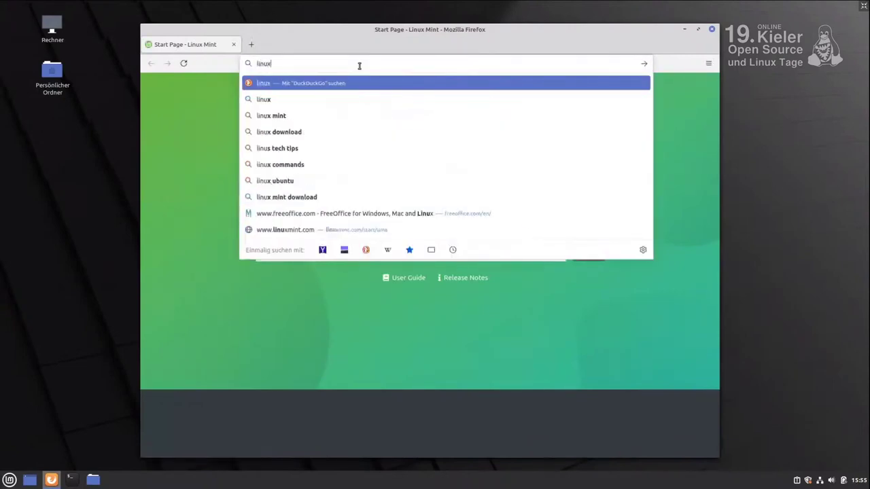
type("guides")
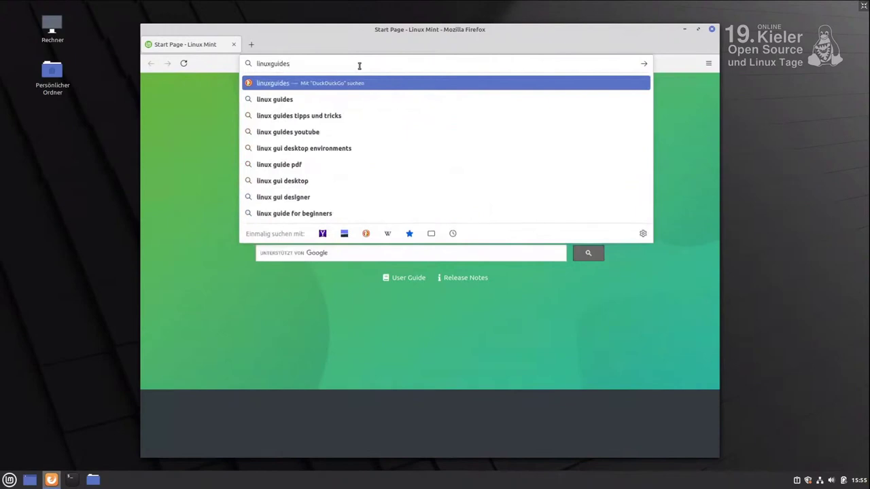
type(".de")
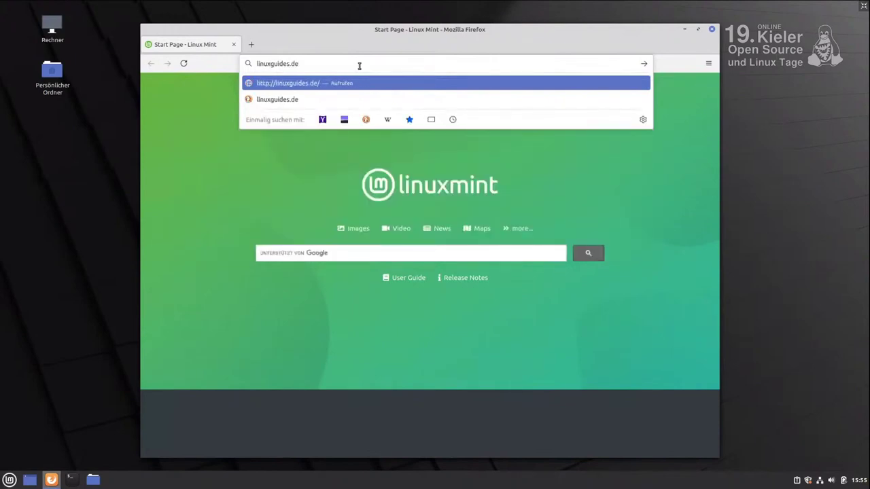
type("/faq")
key("Return")
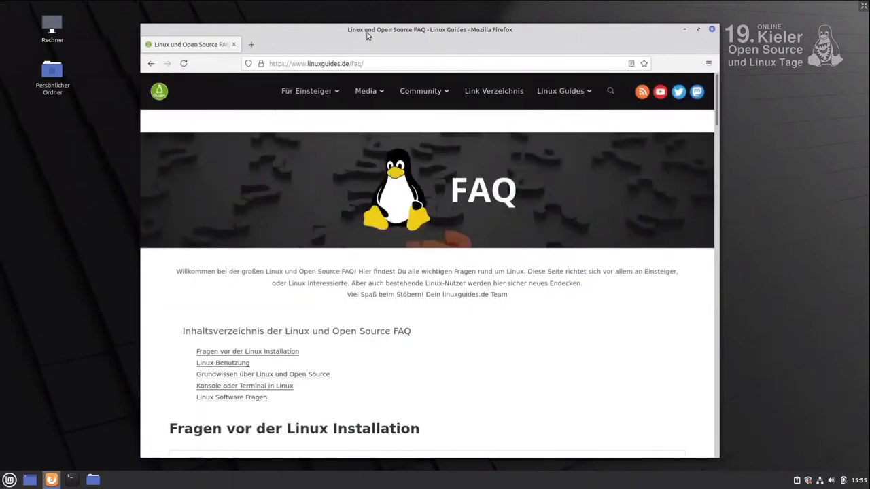
double_click(367, 36)
- Scroll down through the FAQ sections and back up toward the penguin banner and contents
scroll(408, 224, "down", 3)
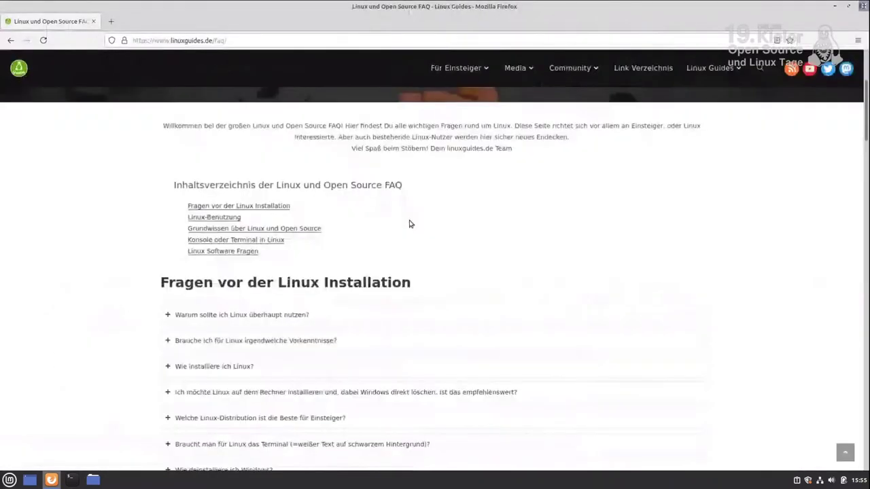
scroll(389, 229, "down", 6)
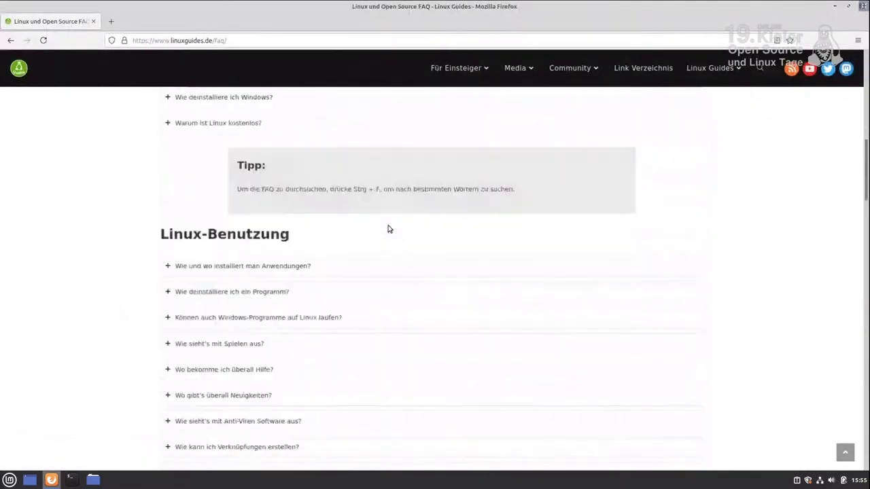
scroll(388, 230, "down", 4)
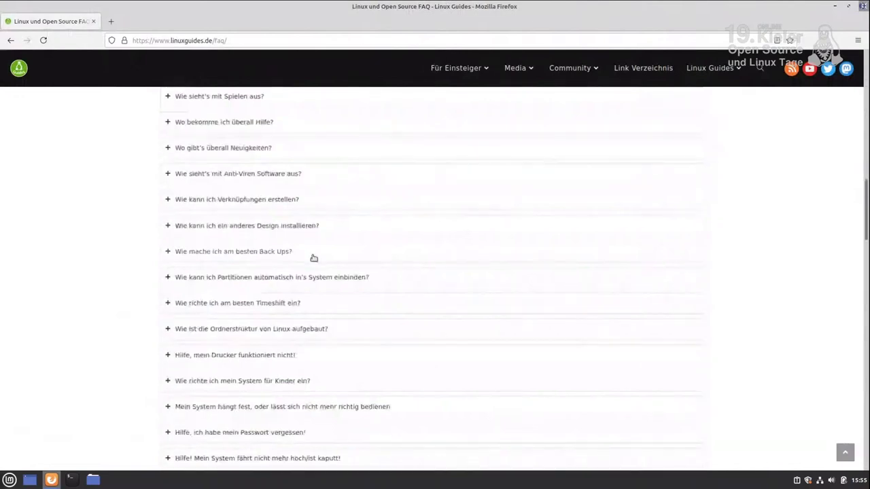
scroll(313, 259, "down", 4)
scroll(314, 258, "down", 3)
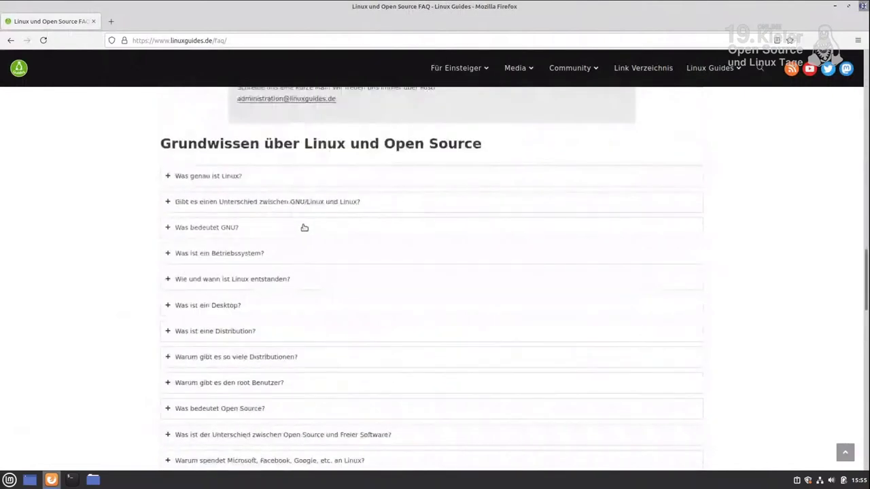
scroll(303, 229, "down", 6)
scroll(305, 228, "down", 3)
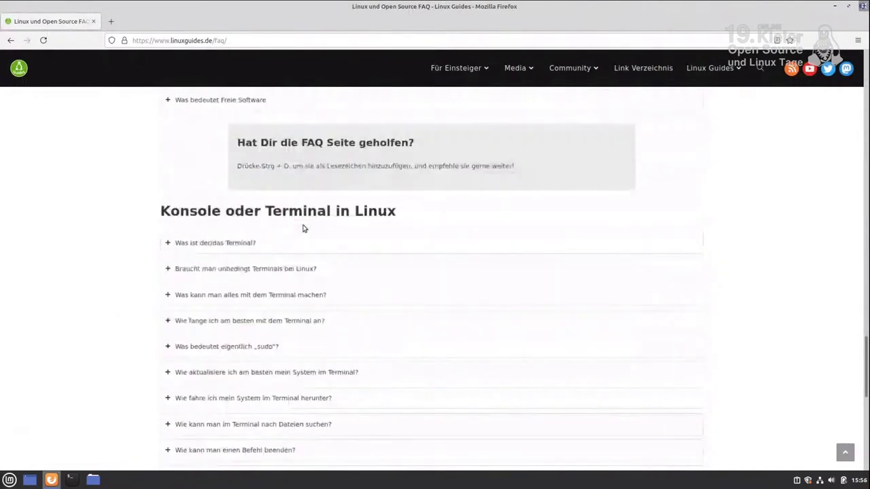
scroll(304, 227, "down", 6)
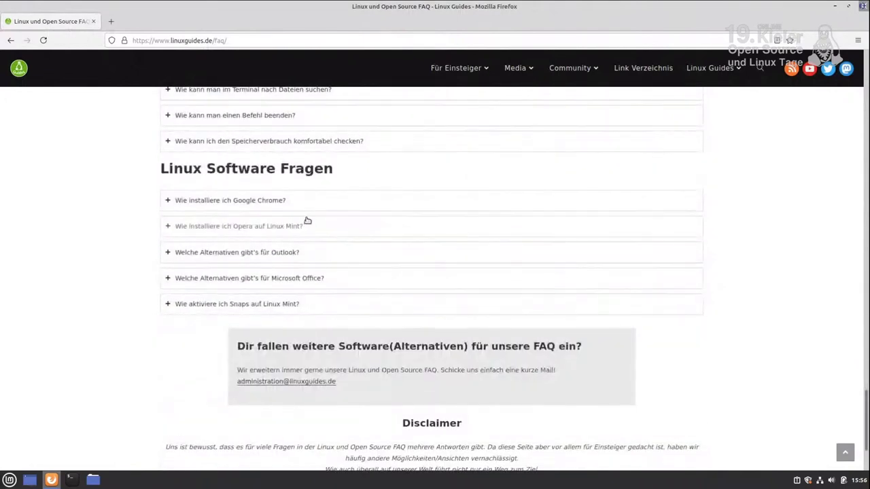
scroll(307, 220, "up", 10)
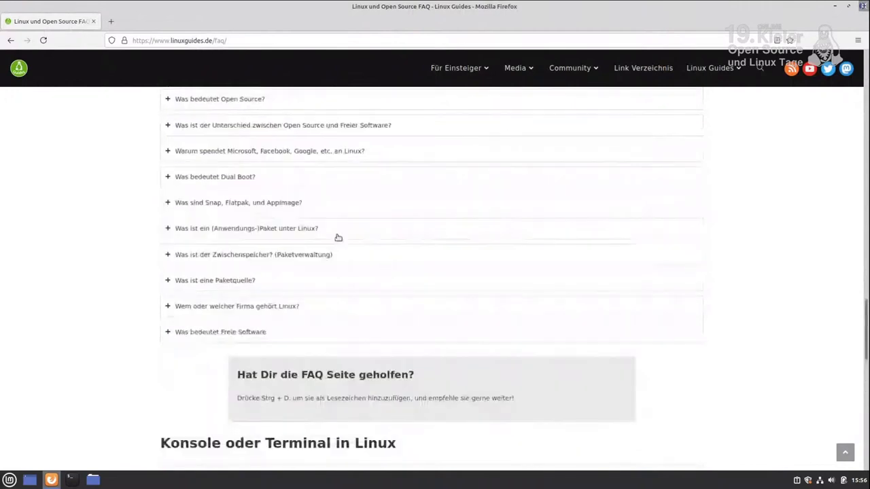
scroll(339, 238, "up", 3)
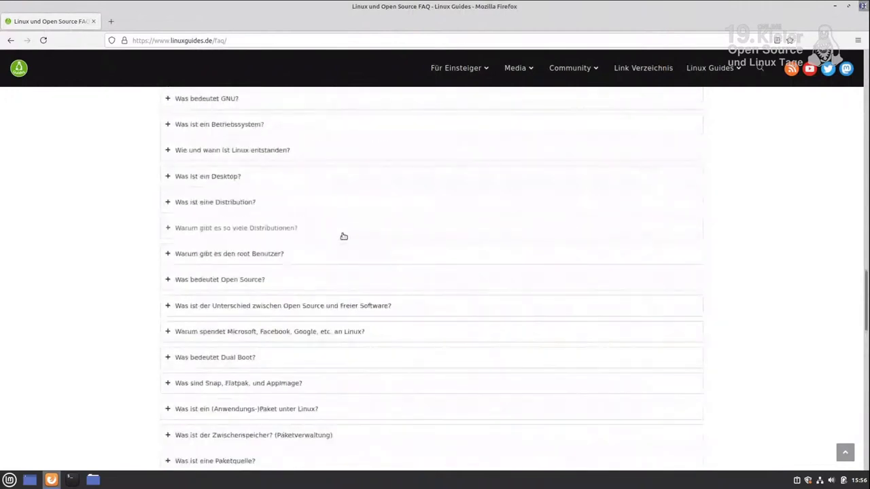
scroll(344, 236, "up", 7)
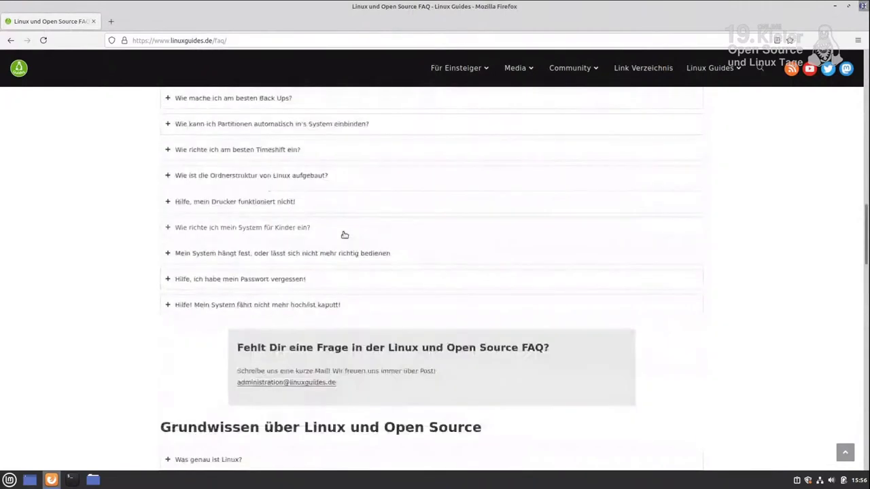
scroll(345, 235, "up", 3)
scroll(344, 234, "up", 8)
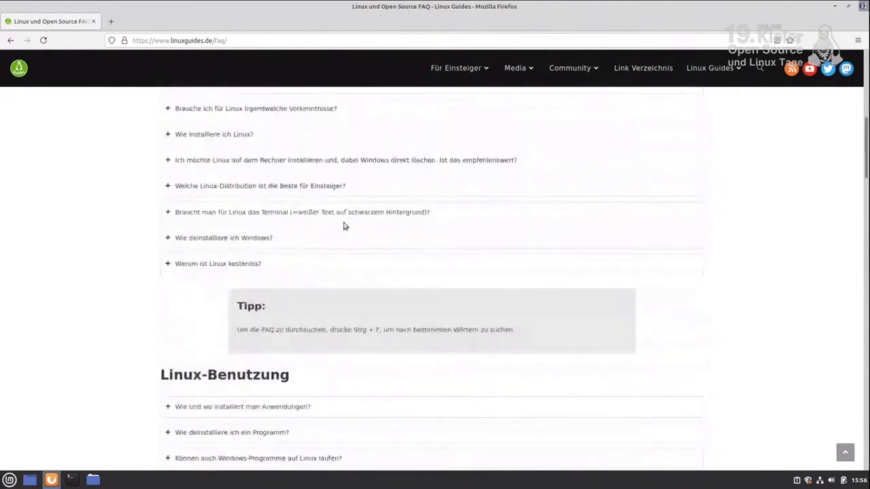
scroll(344, 227, "up", 4)
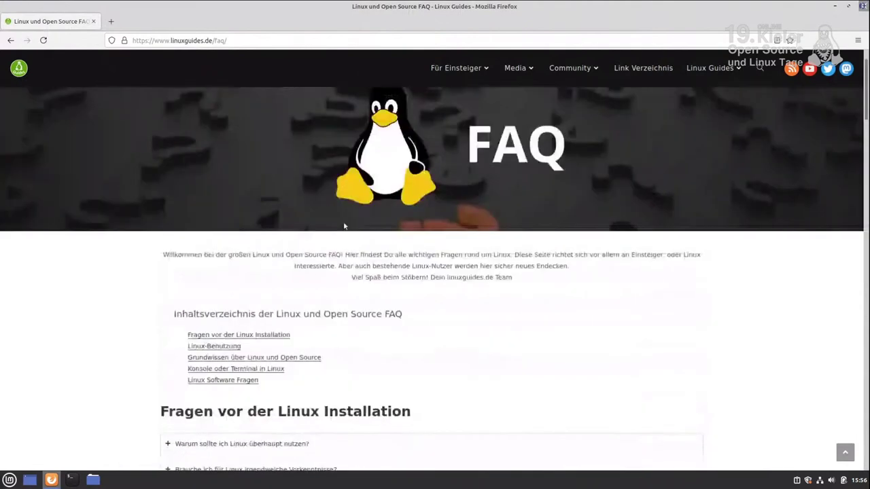